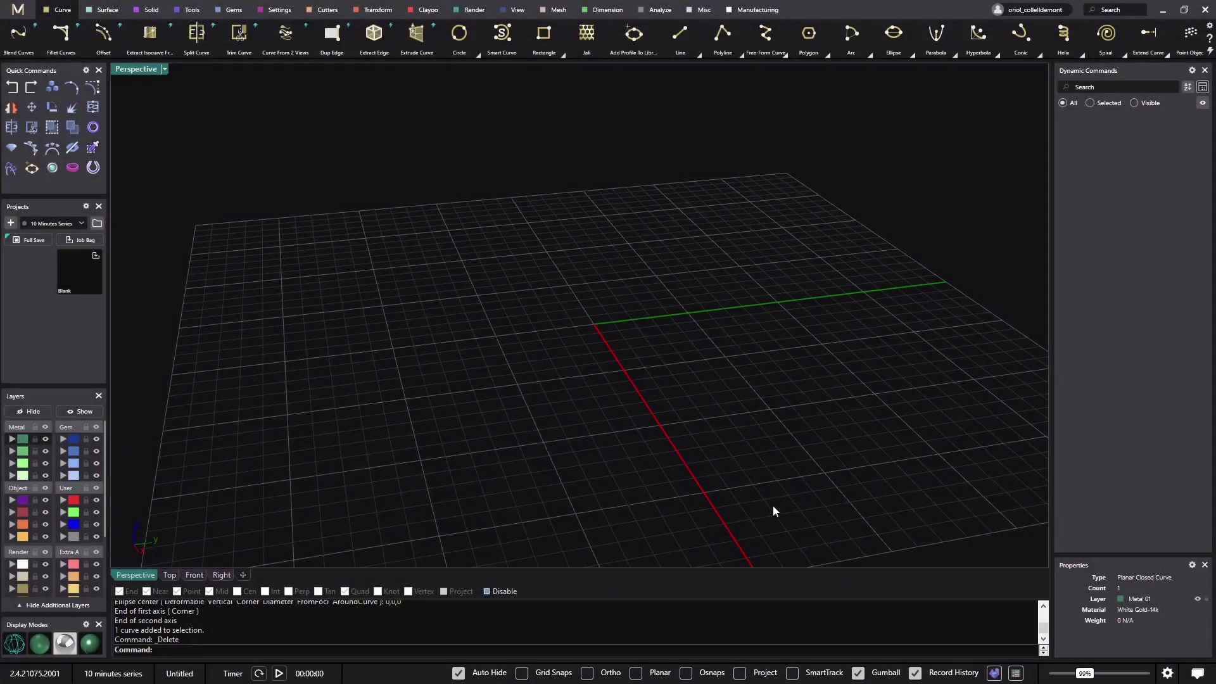
# In Top view, draw a flat ellipse centred at 0,0,0 along the red axis, then return to Perspective
pyautogui.moveTo(745, 420); pyautogui.dragTo(701, 388, button='right')
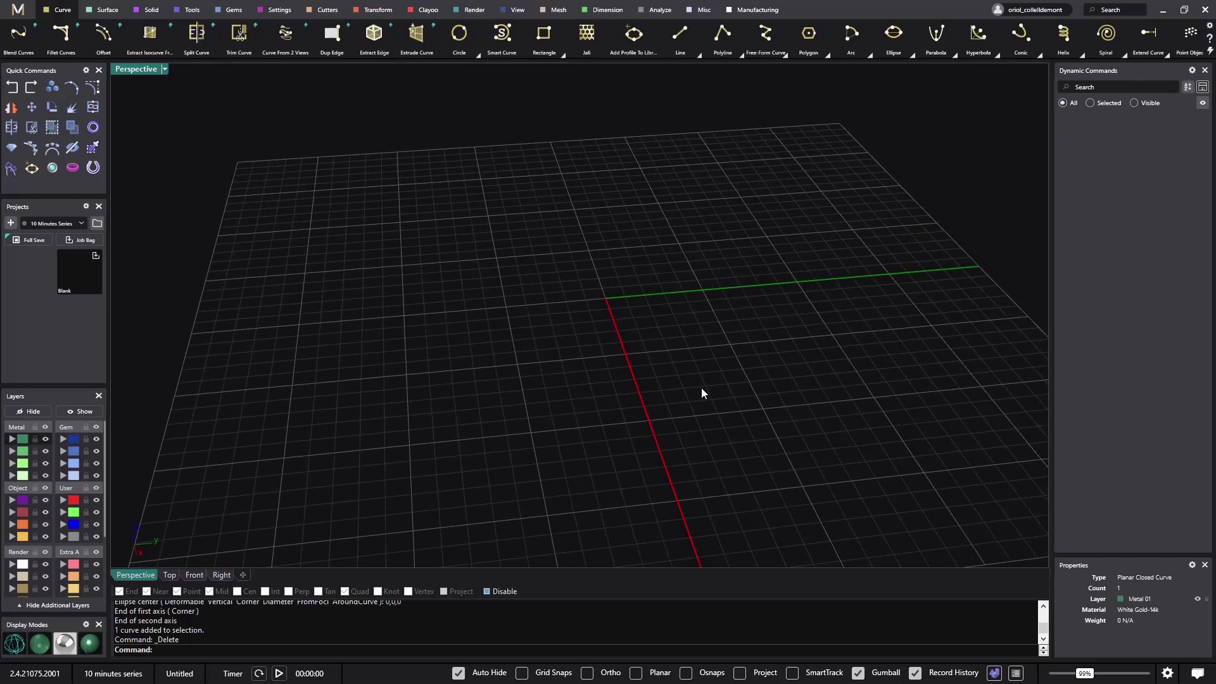
pyautogui.moveTo(670, 377); pyautogui.dragTo(670, 413, button='right')
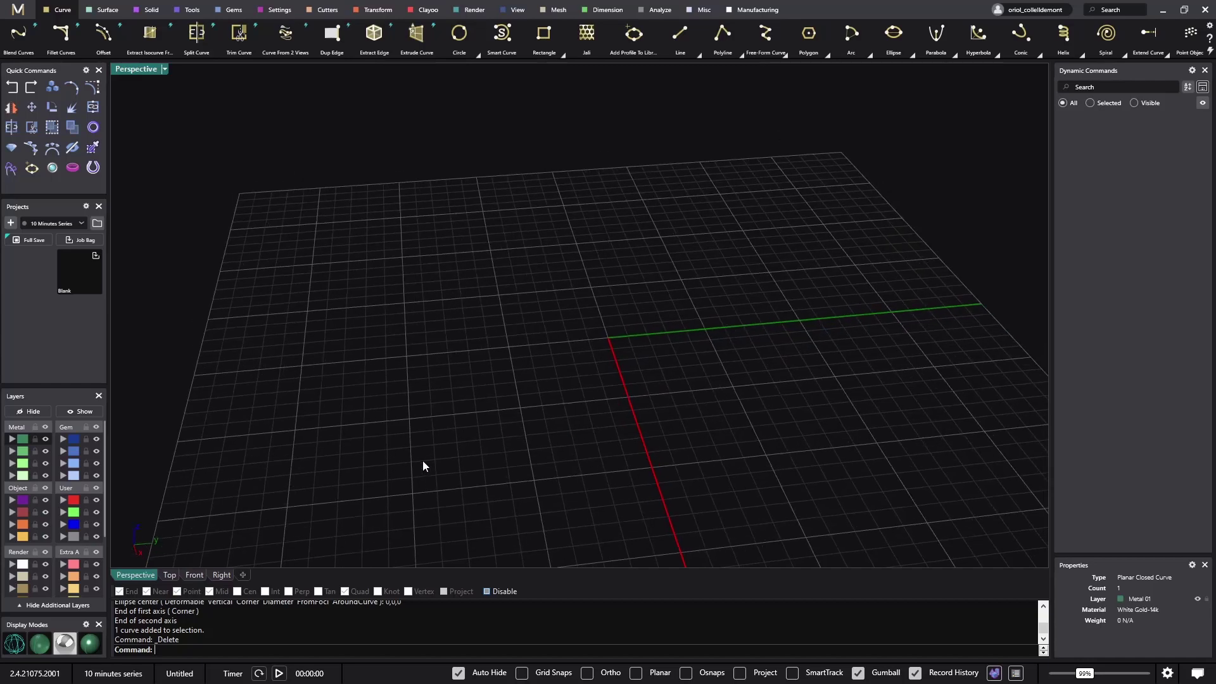
pyautogui.moveTo(423, 460); pyautogui.dragTo(471, 440, button='right')
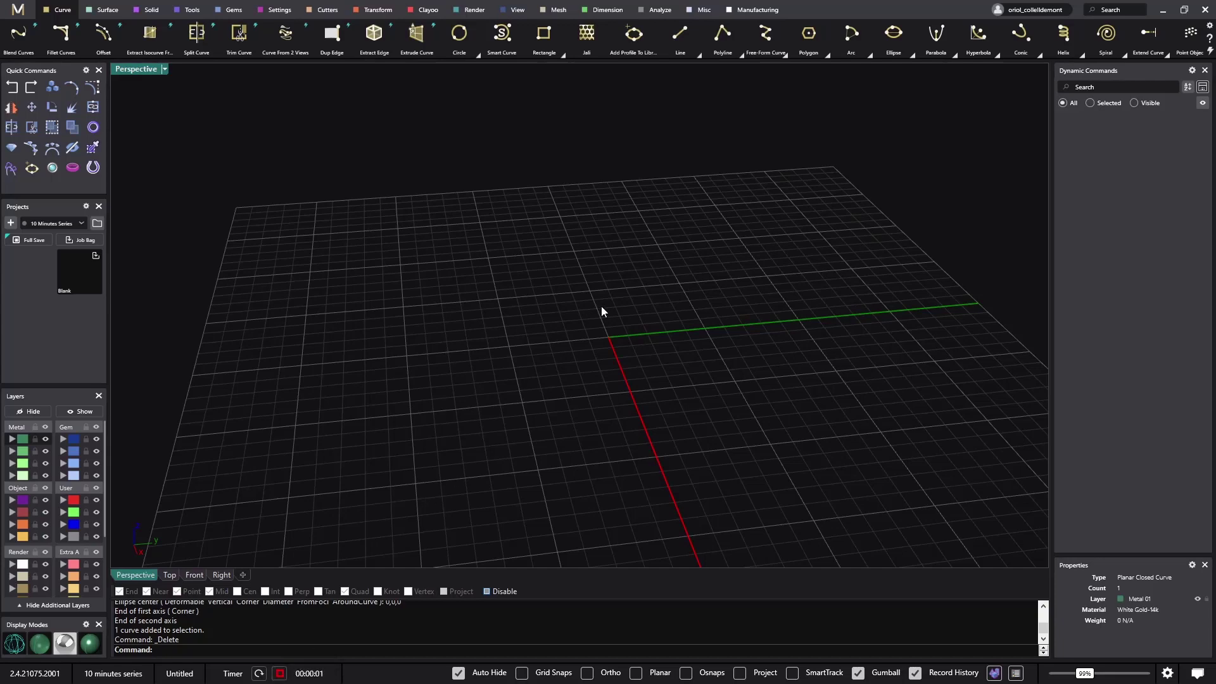
pyautogui.moveTo(601, 307); pyautogui.dragTo(578, 331, button='right')
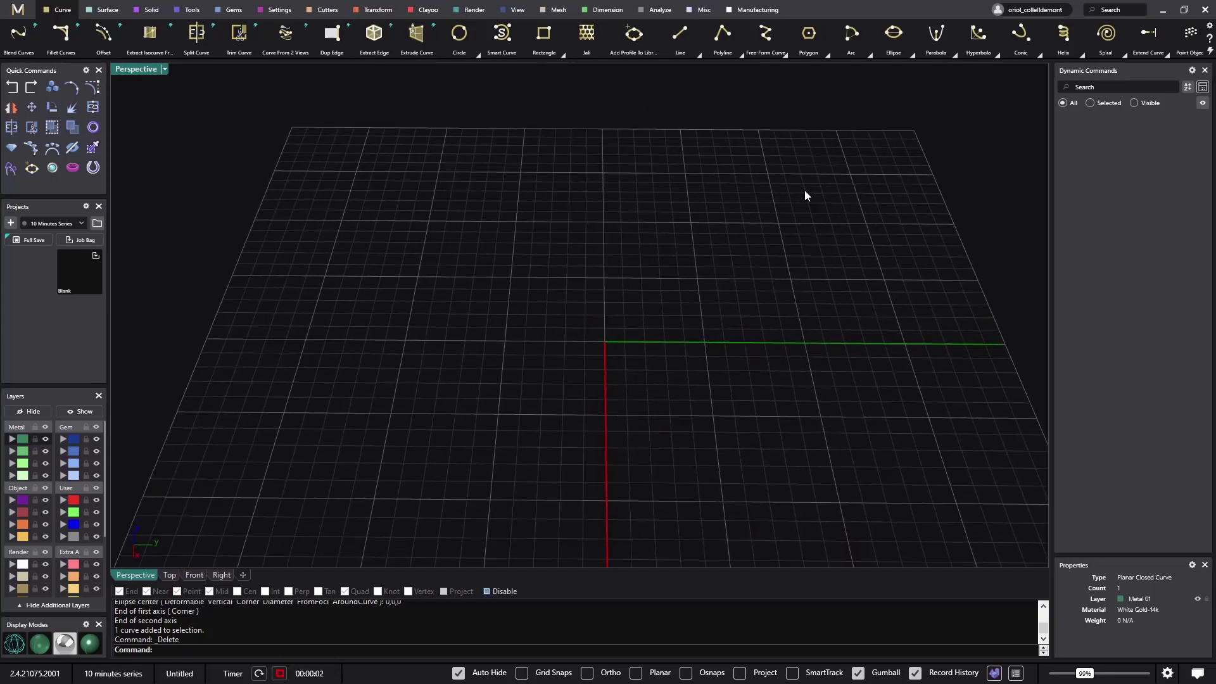
pyautogui.click(167, 575)
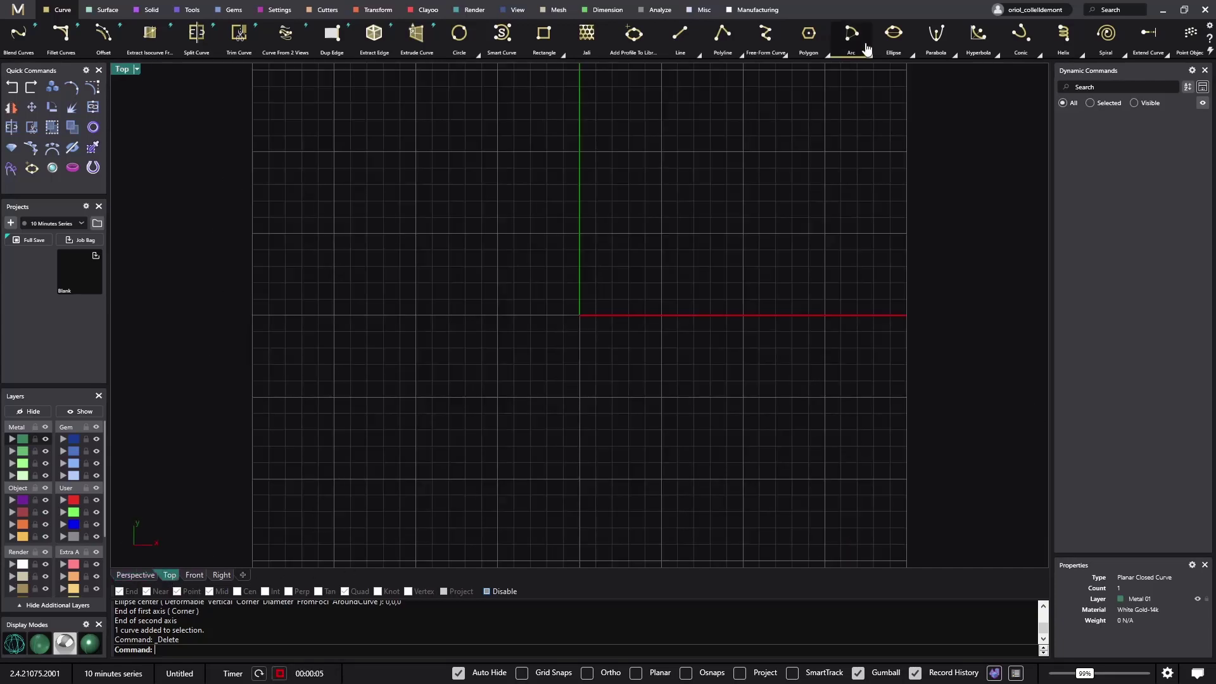
pyautogui.click(894, 36)
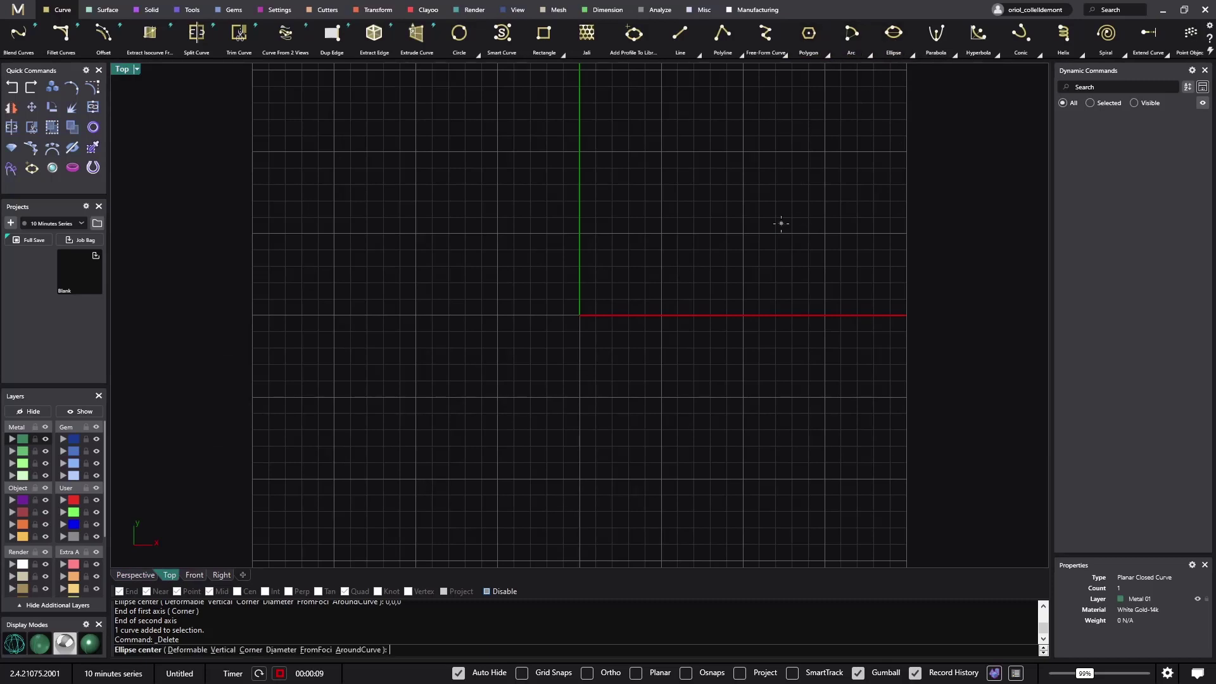
pyautogui.write('0,0,0')
pyautogui.press('Return')
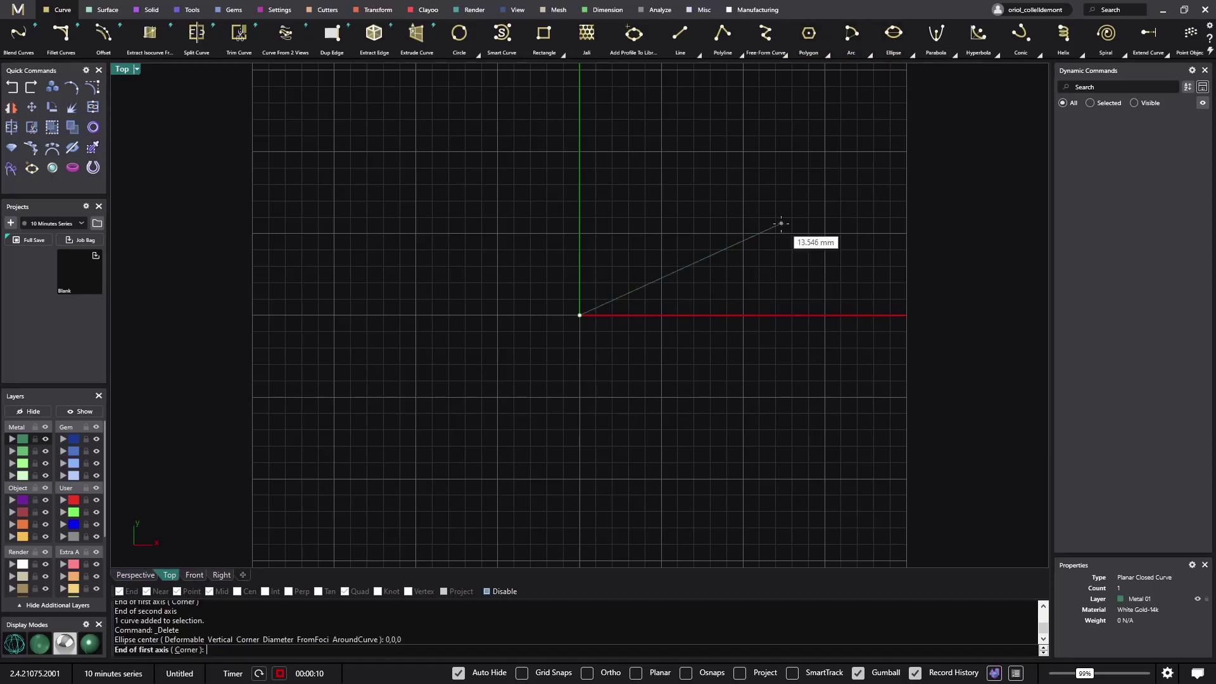
pyautogui.click(580, 253)
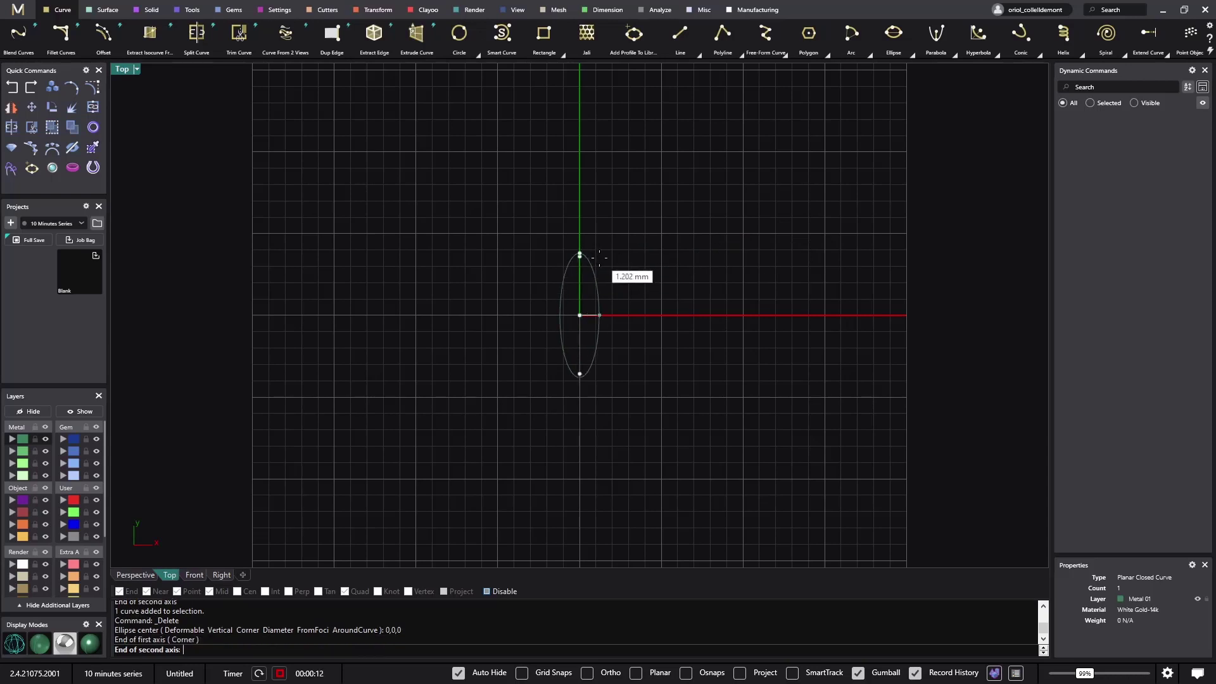
pyautogui.click(705, 276)
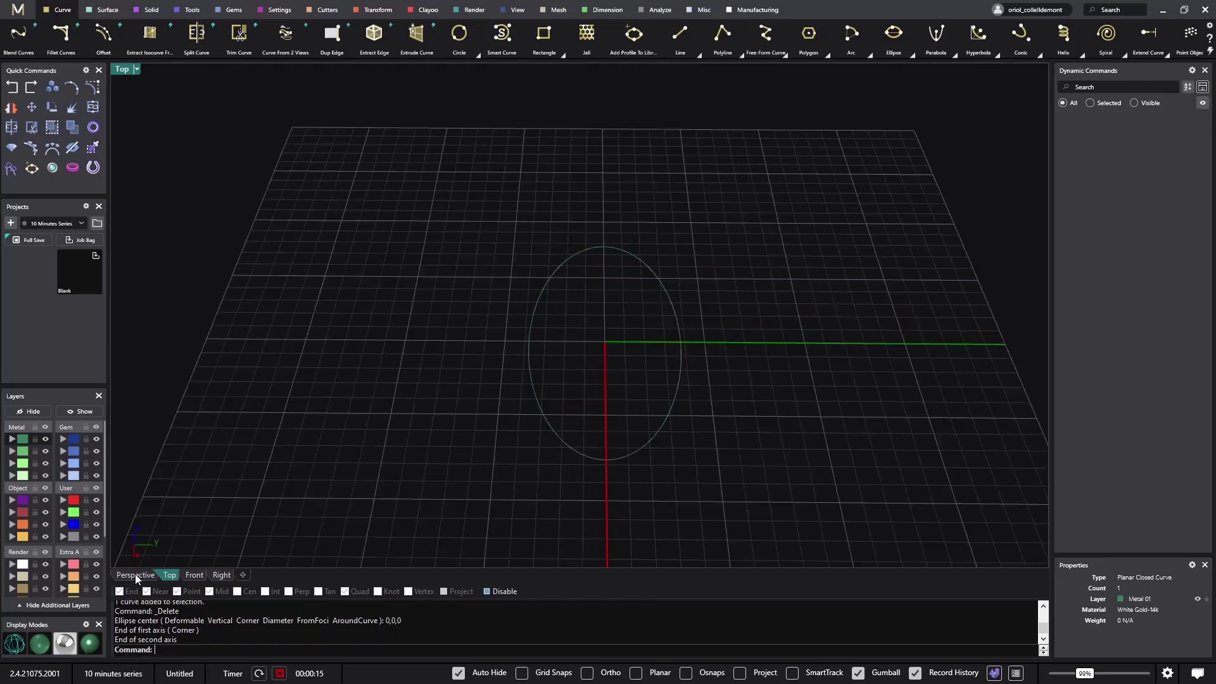
pyautogui.click(136, 576)
pyautogui.moveTo(549, 444); pyautogui.dragTo(724, 312, button='right')
# Twist the selected ellipse by a 180 degree angle with the Transform Twist tool
pyautogui.click(743, 351)
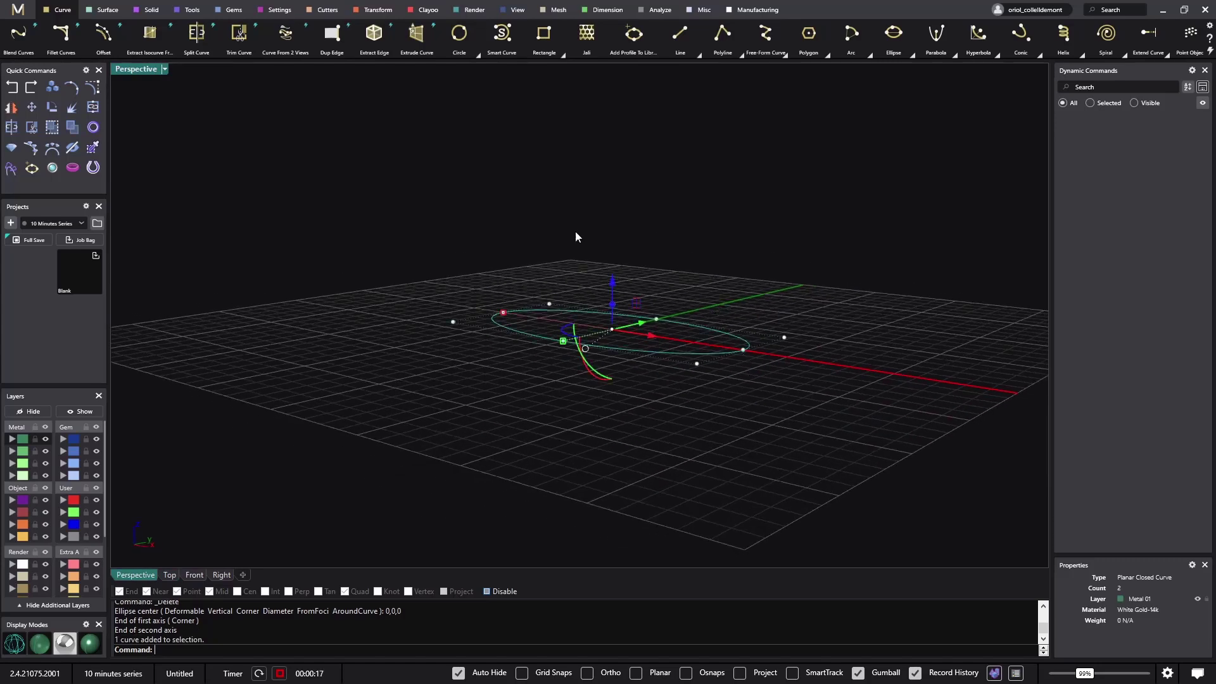
pyautogui.click(378, 10)
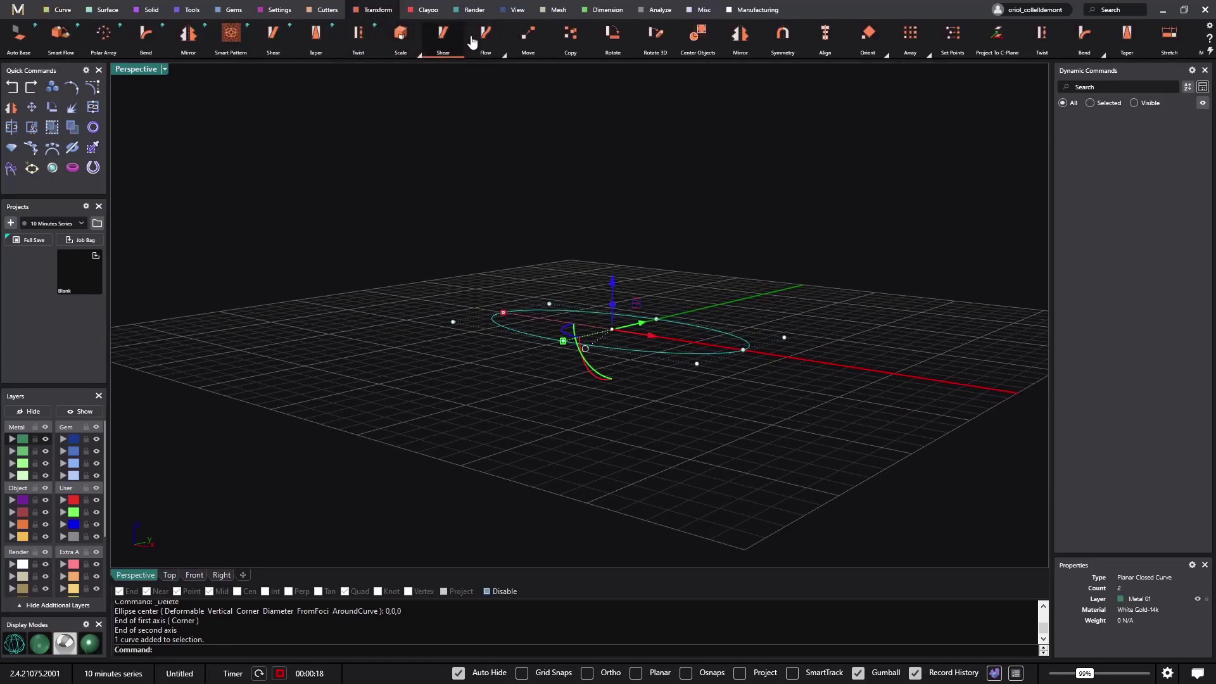
pyautogui.click(372, 45)
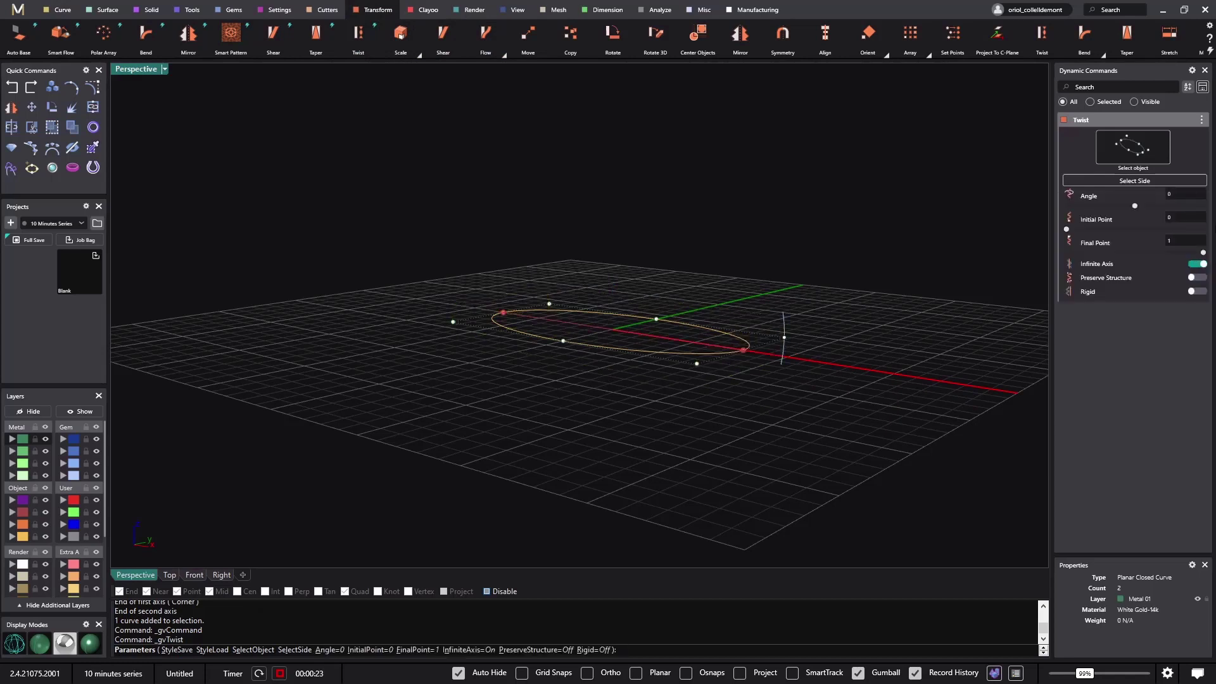
pyautogui.click(1183, 195)
pyautogui.write('180')
pyautogui.press('Return')
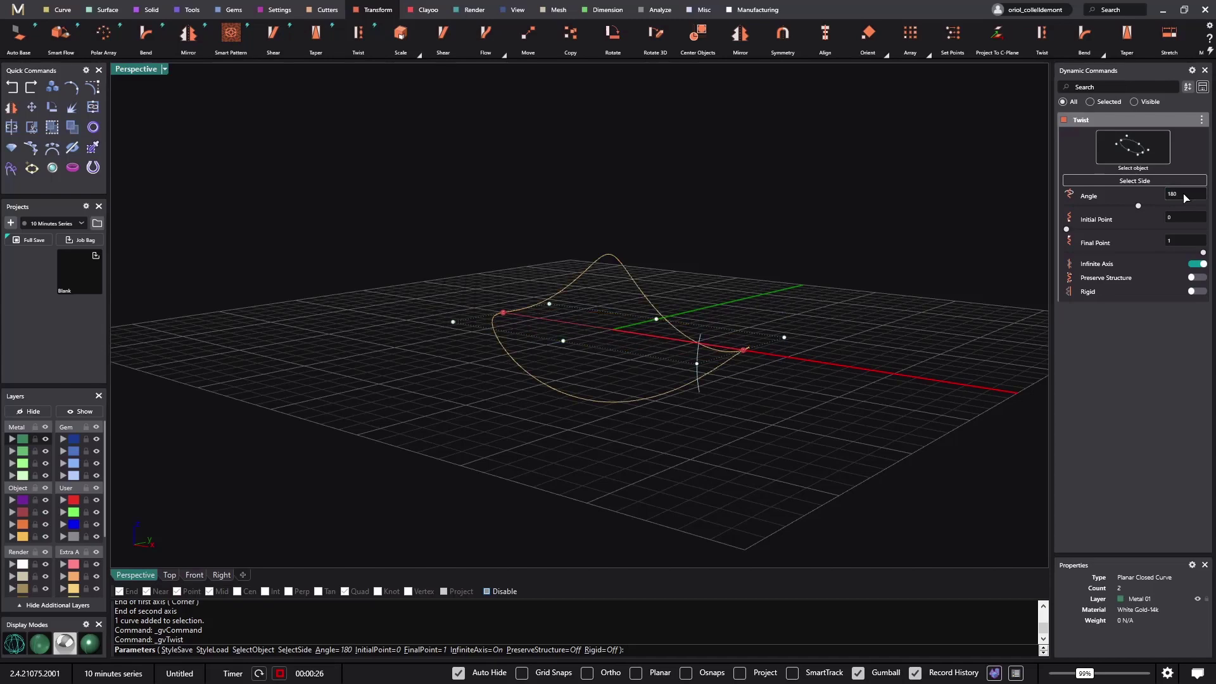
pyautogui.press('Return')
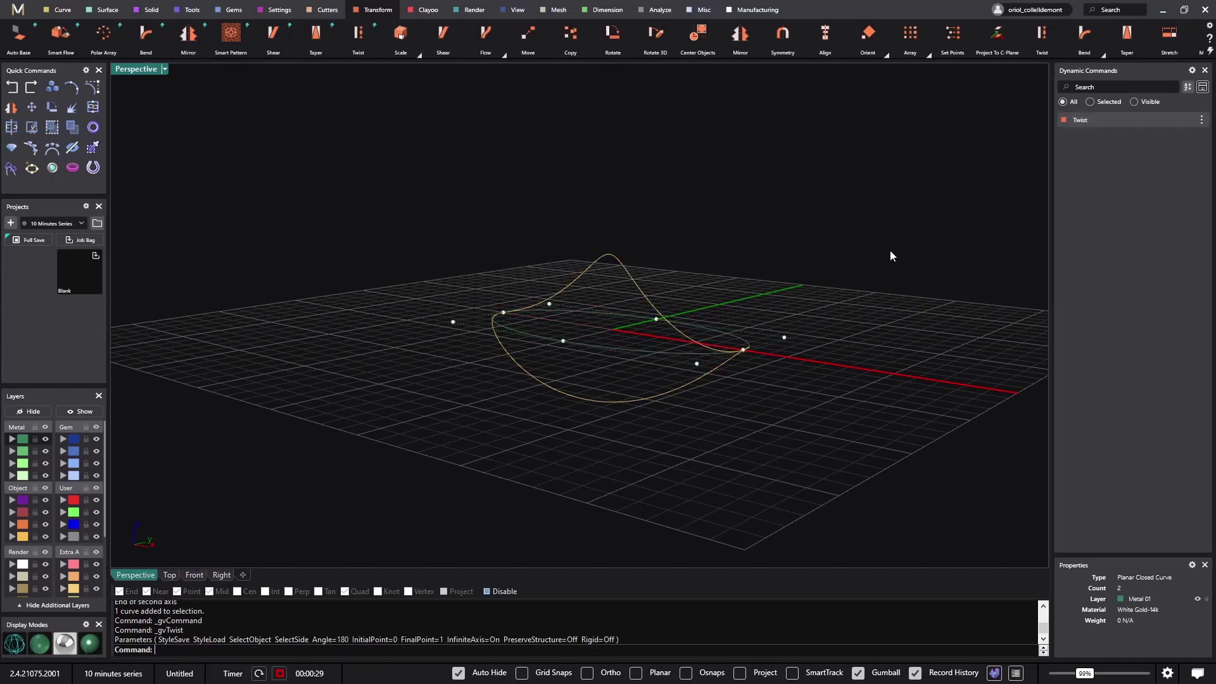
# In Front view, scale the twisted curve flat vertically into a figure-eight
pyautogui.moveTo(660, 462)
pyautogui.mouseDown(button='right')
pyautogui.moveTo(836, 456)
pyautogui.moveTo(711, 407)
pyautogui.moveTo(649, 442)
pyautogui.mouseUp(button='right')
pyautogui.click(603, 393)
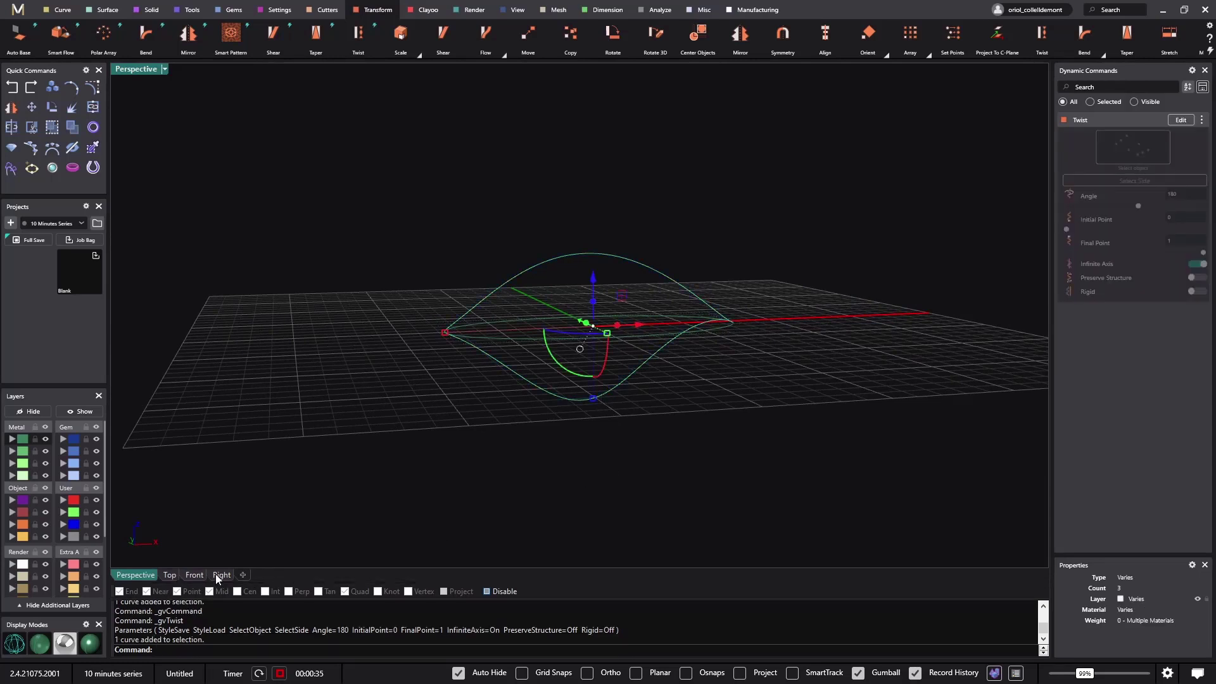
pyautogui.click(196, 575)
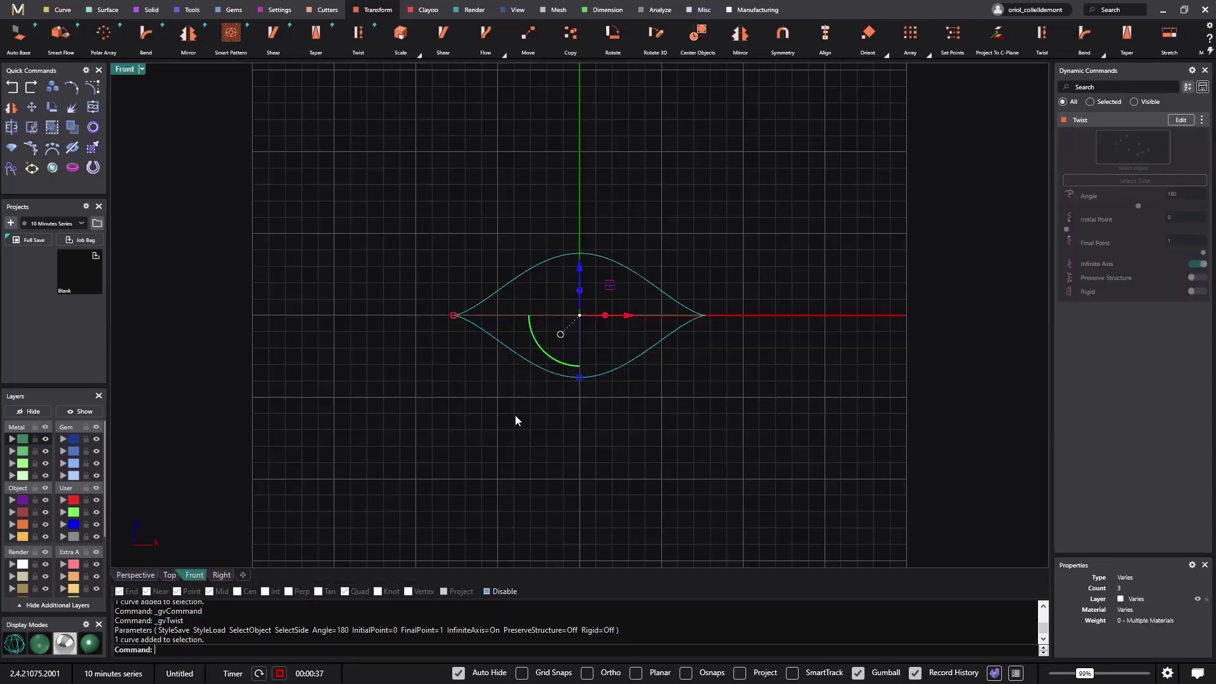
pyautogui.moveTo(578, 379); pyautogui.dragTo(579, 325)
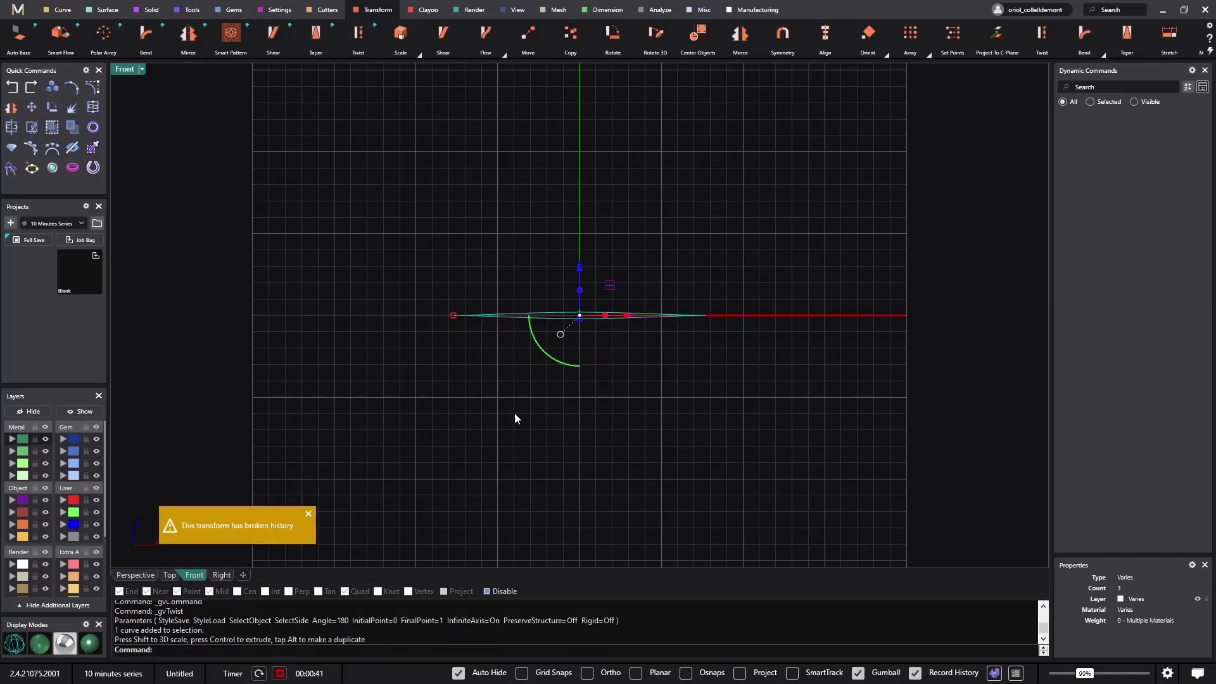
pyautogui.click(150, 574)
# Move the original ellipse onto layer Metal 02 and hide that layer
pyautogui.moveTo(336, 405); pyautogui.dragTo(399, 480, button='right')
pyautogui.click(656, 442)
pyautogui.click(607, 355)
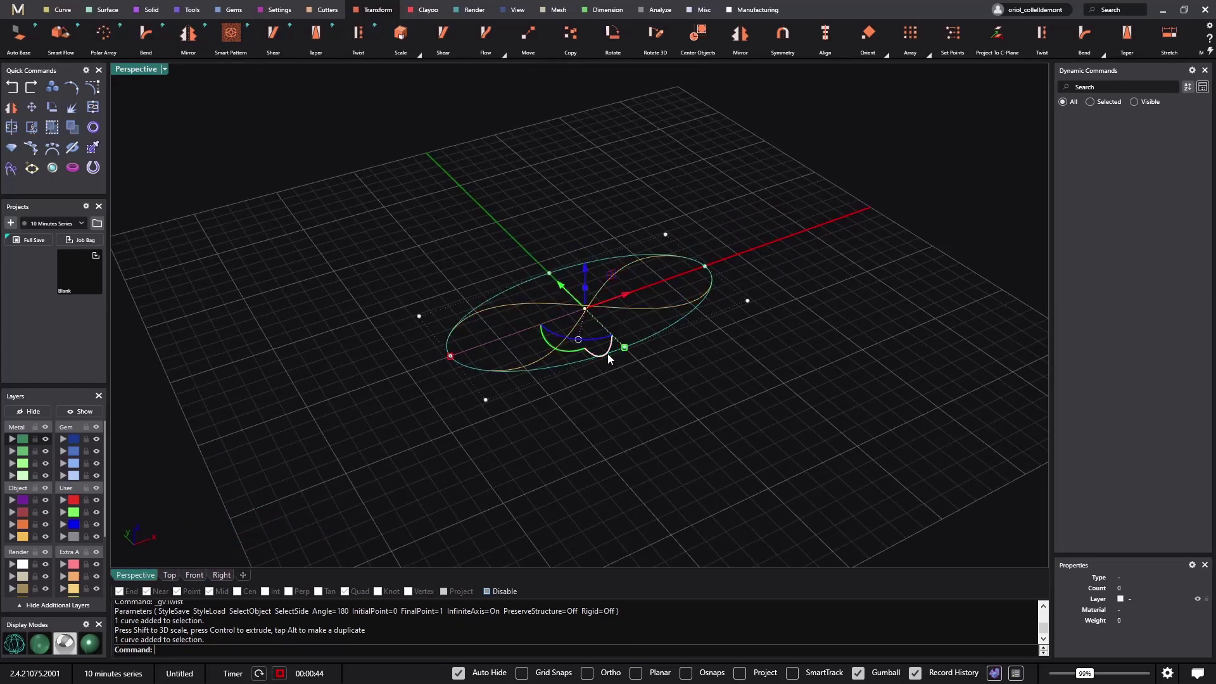
pyautogui.click(12, 452)
pyautogui.click(46, 452)
pyautogui.moveTo(383, 453); pyautogui.dragTo(346, 438, button='right')
pyautogui.moveTo(540, 384); pyautogui.dragTo(527, 402, button='right')
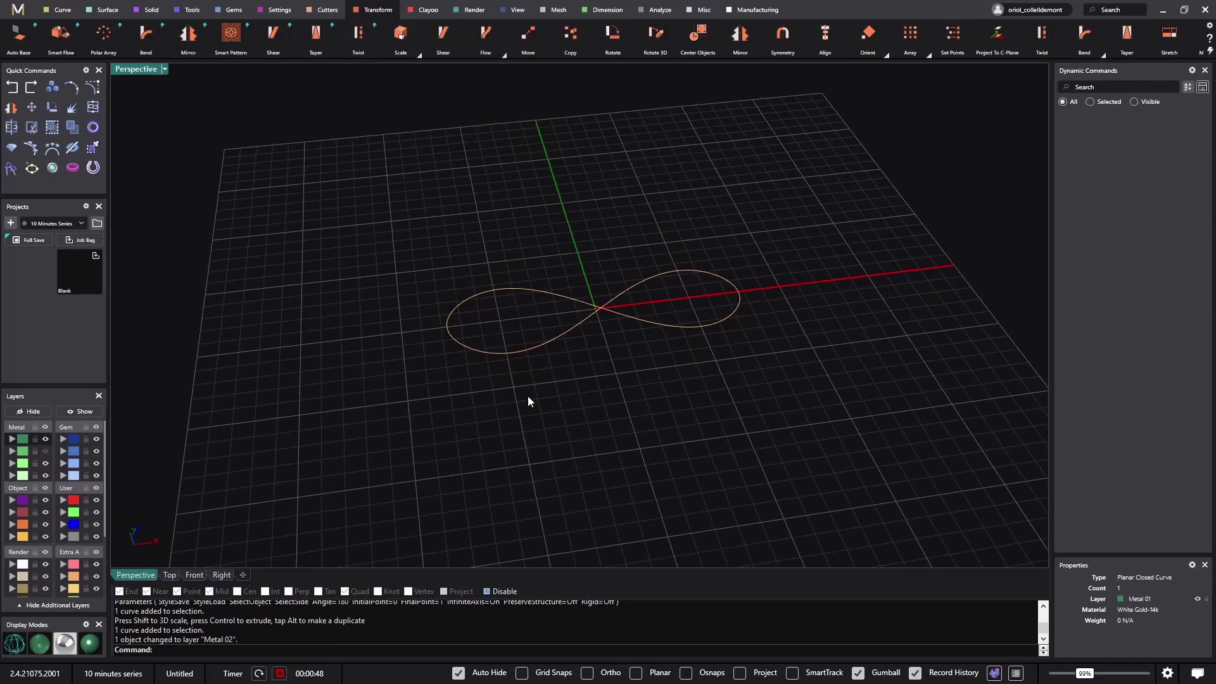
pyautogui.moveTo(603, 424); pyautogui.dragTo(705, 340, button='right')
# Start Profile Placer on the figure-eight curve and slide the profile a quarter along it
pyautogui.click(708, 326)
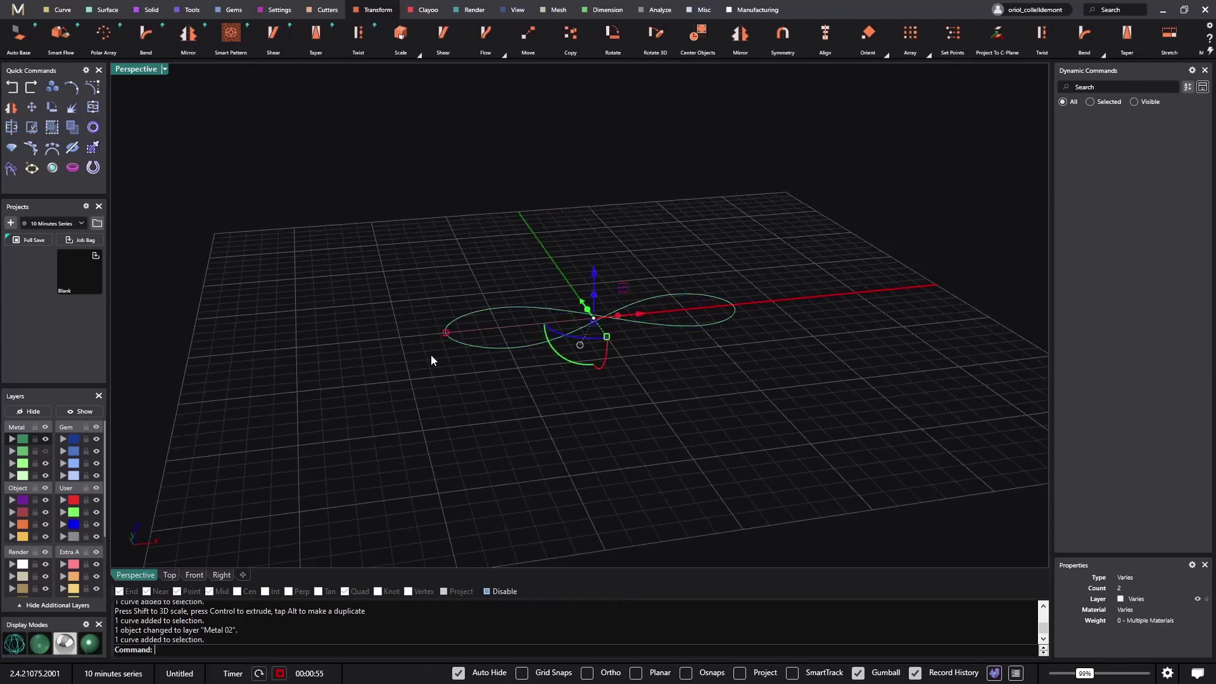
pyautogui.click(109, 10)
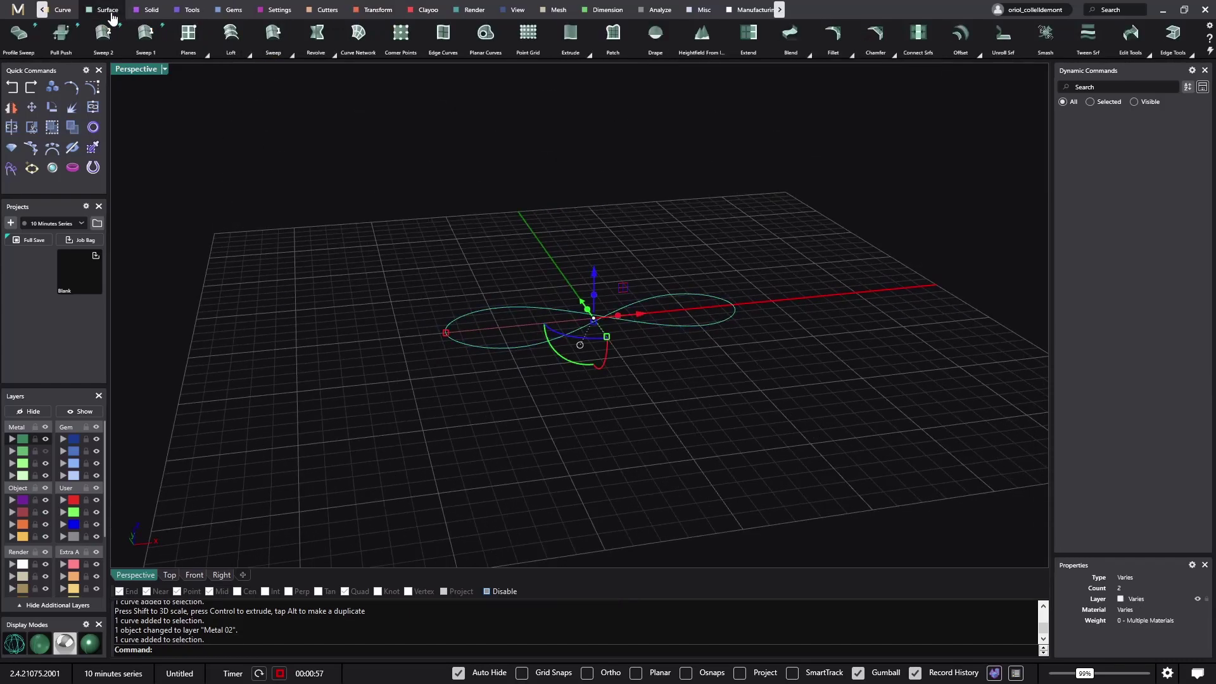
pyautogui.click(192, 10)
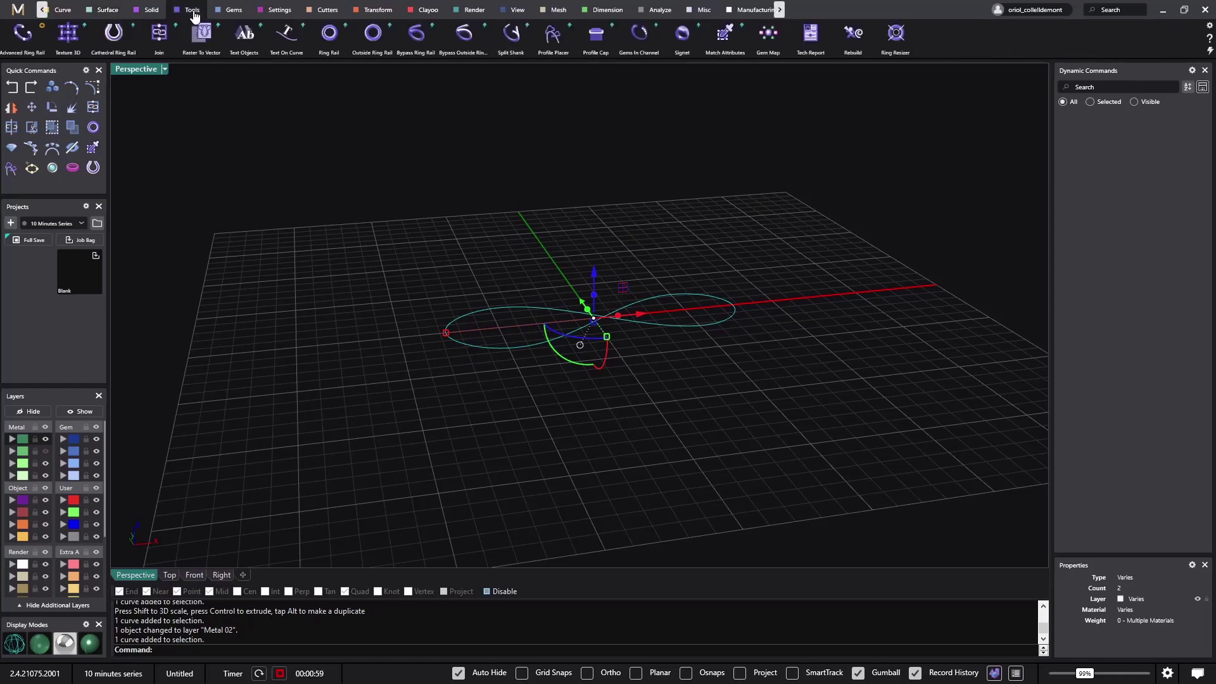
pyautogui.click(552, 35)
pyautogui.moveTo(740, 367); pyautogui.dragTo(642, 392, button='right')
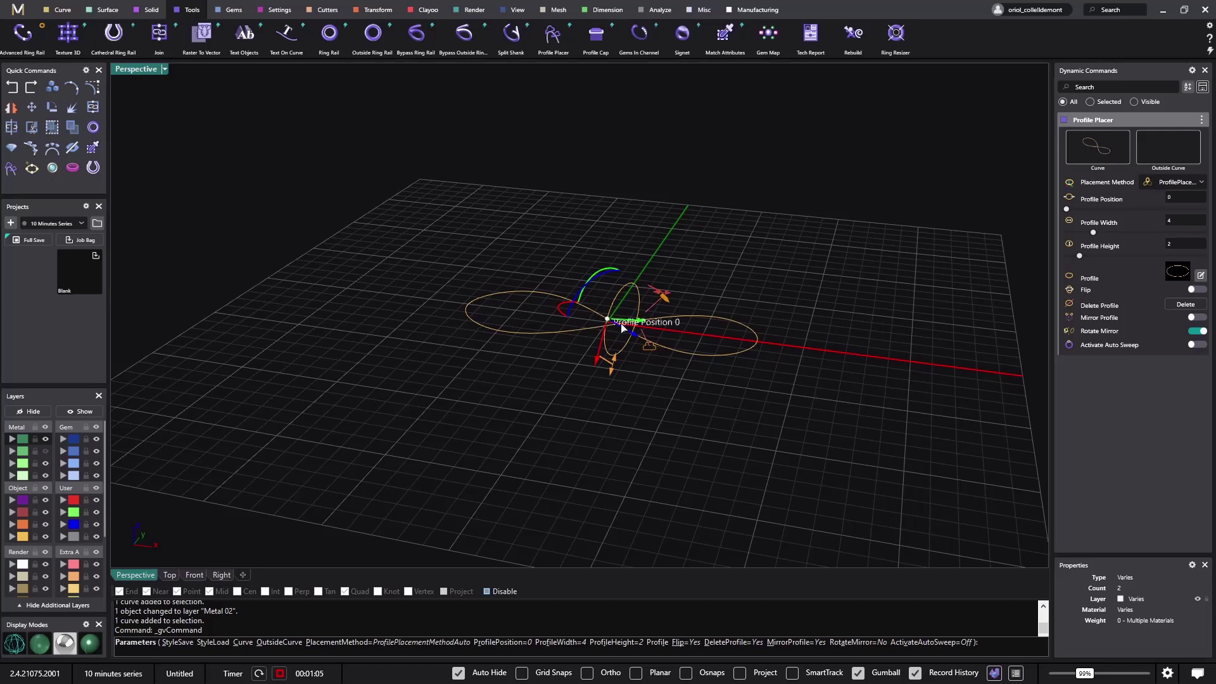
pyautogui.moveTo(638, 332); pyautogui.dragTo(797, 401)
# Choose Shank profile 03 and size it 1.8 wide and 1.7 high
pyautogui.moveTo(612, 375); pyautogui.dragTo(656, 382, button='right')
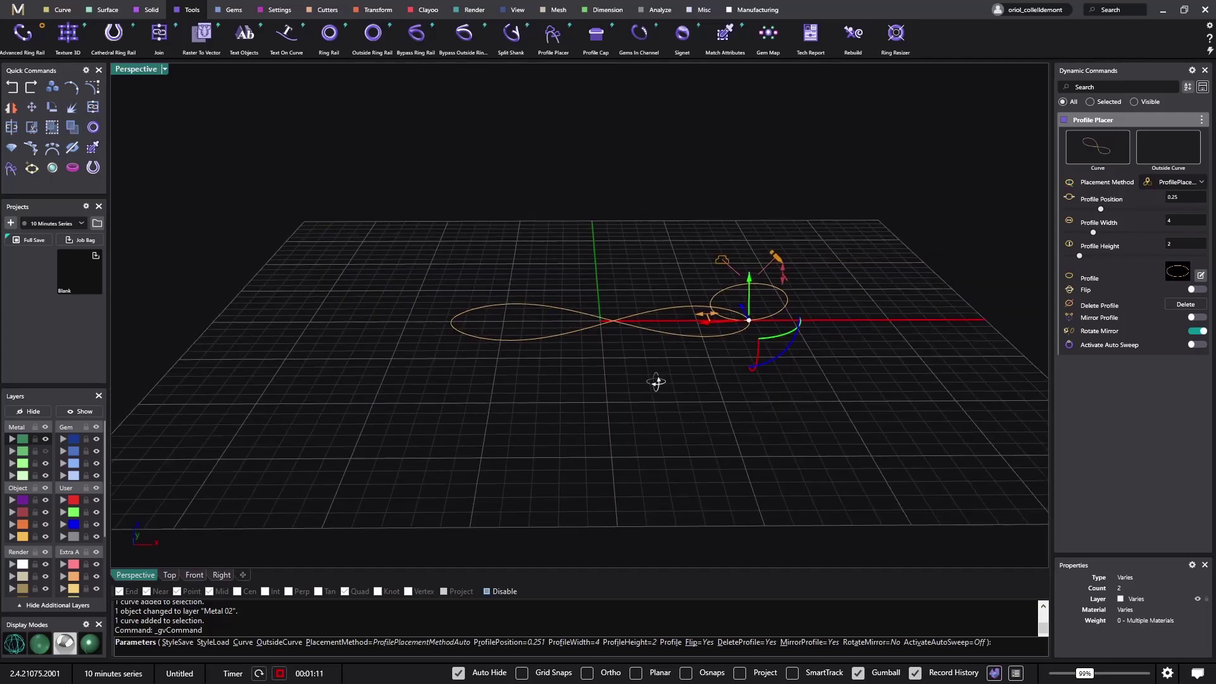
pyautogui.click(1177, 274)
pyautogui.click(252, 415)
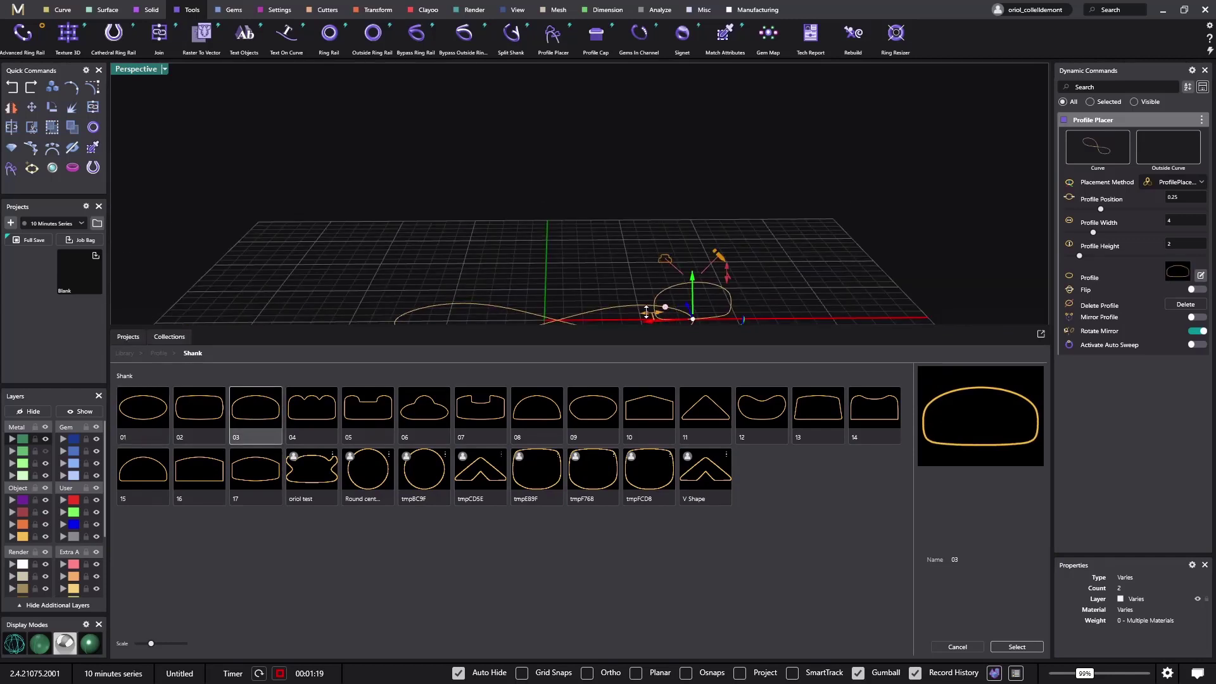
pyautogui.click(626, 279)
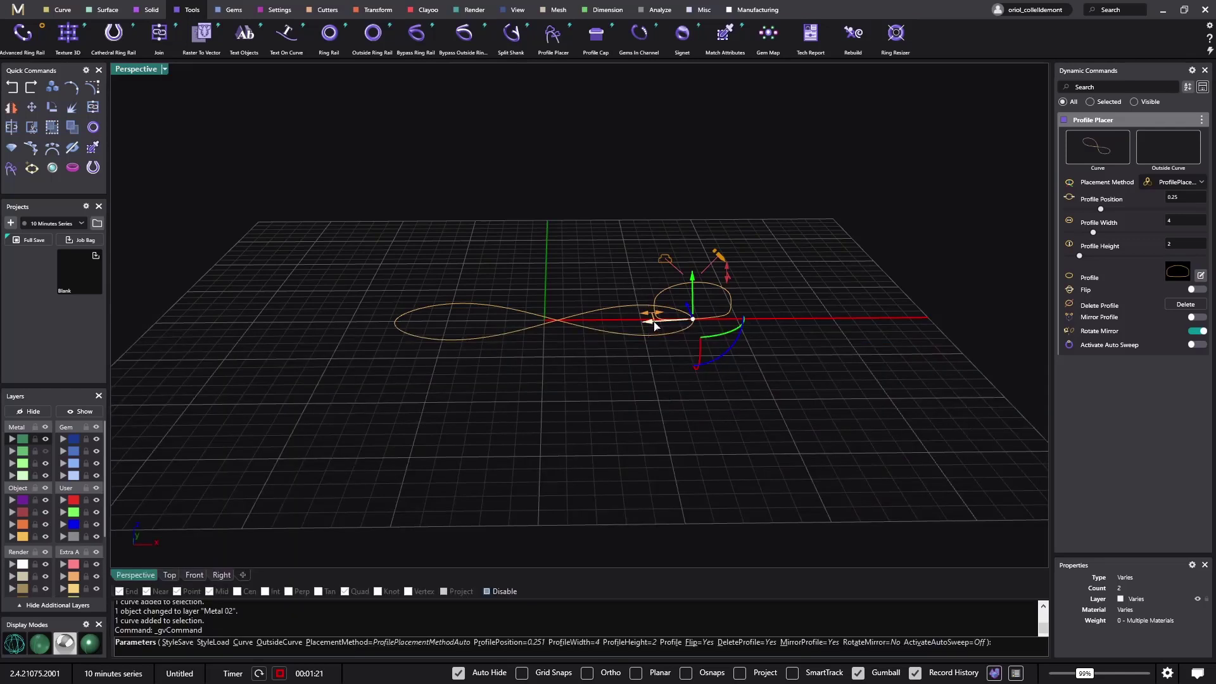
pyautogui.moveTo(652, 323); pyautogui.dragTo(706, 284)
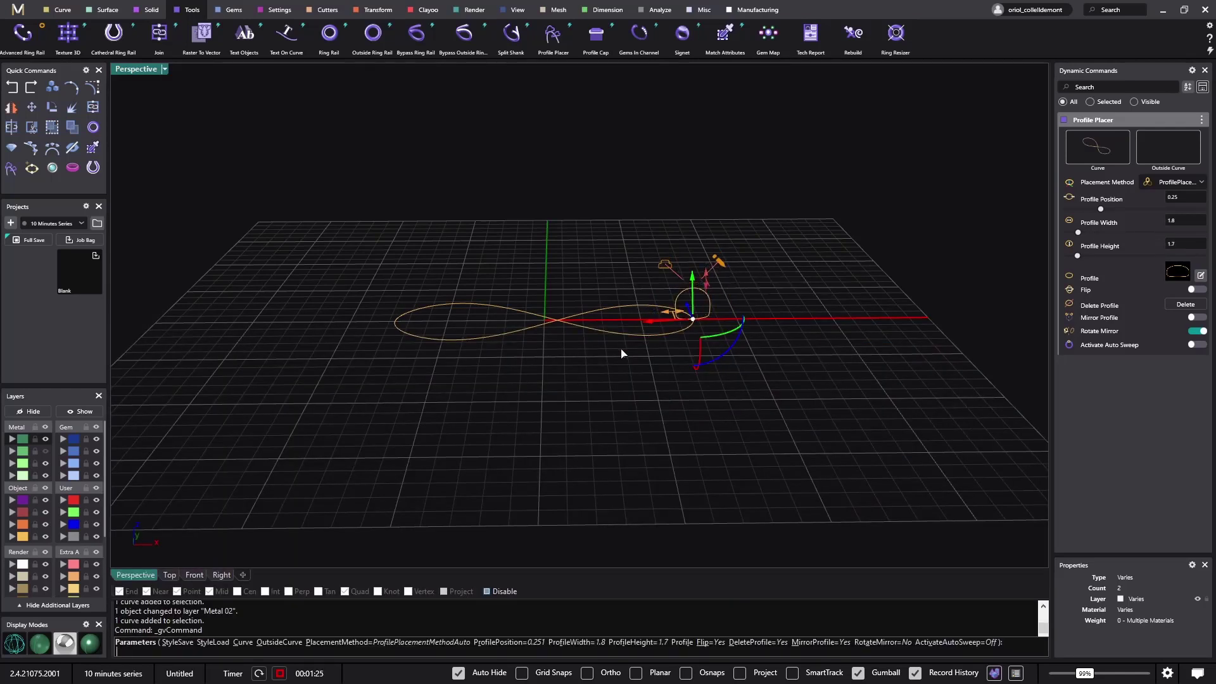
pyautogui.moveTo(692, 330); pyautogui.dragTo(690, 366, button='right')
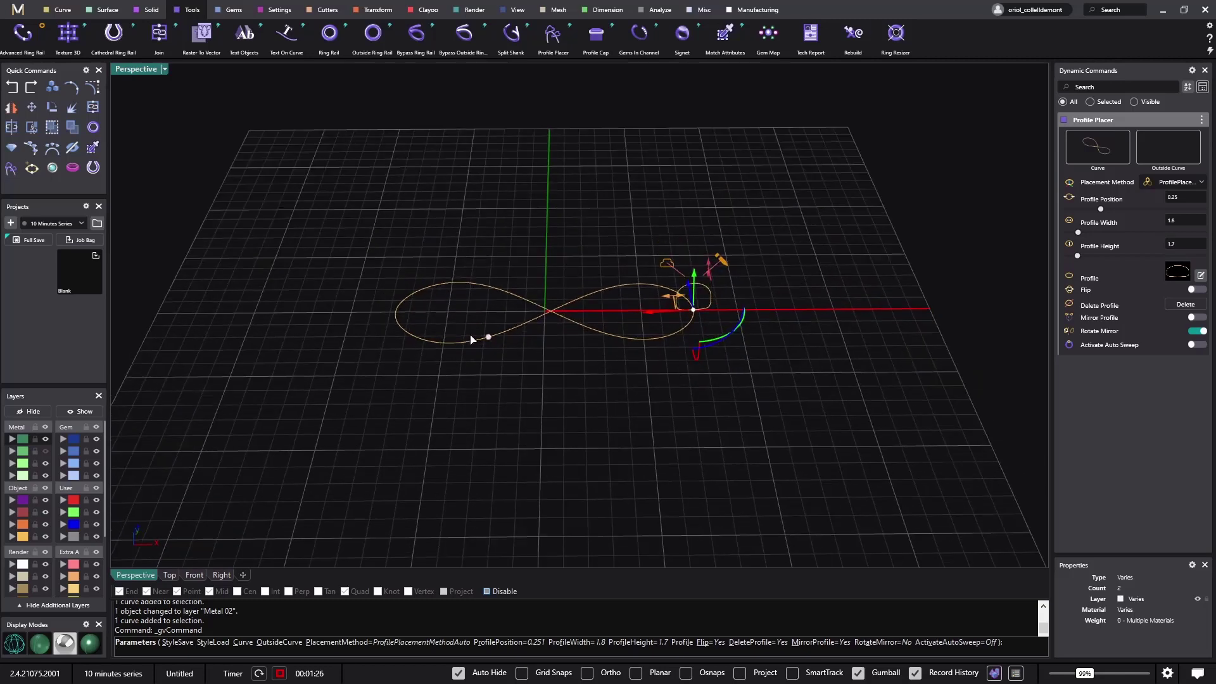
# Add a second profile on the left lobe, rotate it into alignment, and finish placing
pyautogui.click(396, 313)
pyautogui.moveTo(408, 326); pyautogui.dragTo(411, 293, button='right')
pyautogui.click(414, 285)
pyautogui.moveTo(430, 296); pyautogui.dragTo(443, 380)
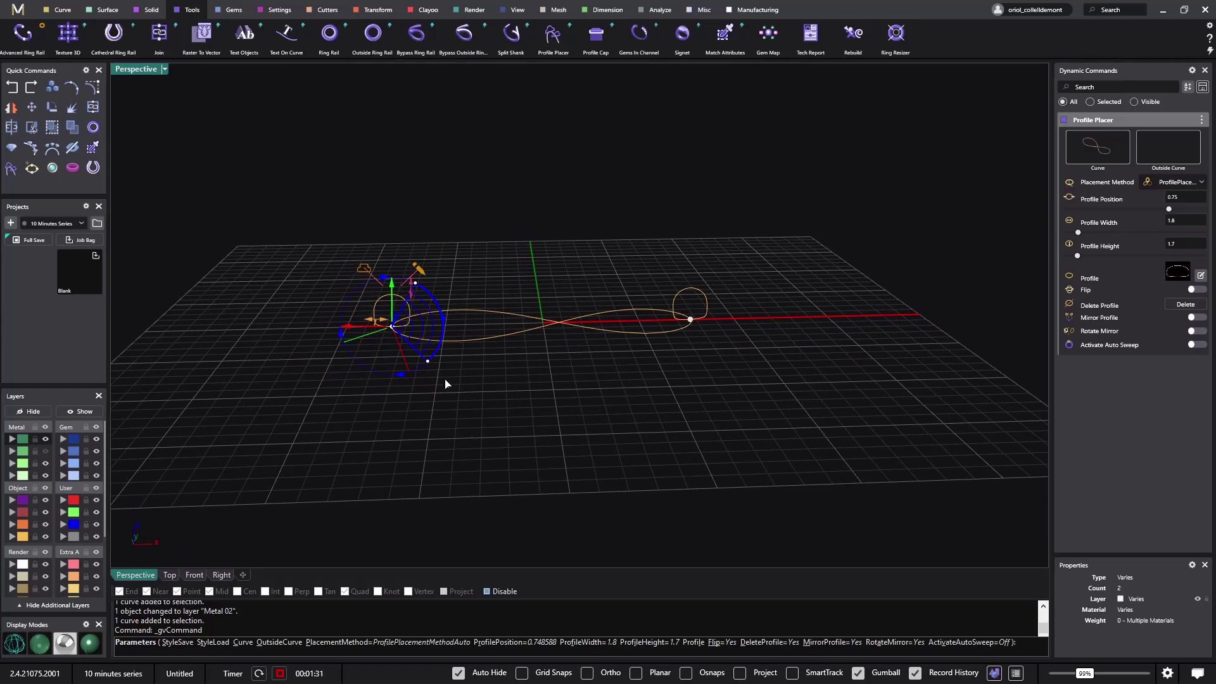
pyautogui.rightClick(551, 420)
# Sweep 1 a tube along the infinity rail using the left and right loop profiles
pyautogui.moveTo(496, 278); pyautogui.dragTo(532, 320, button='right')
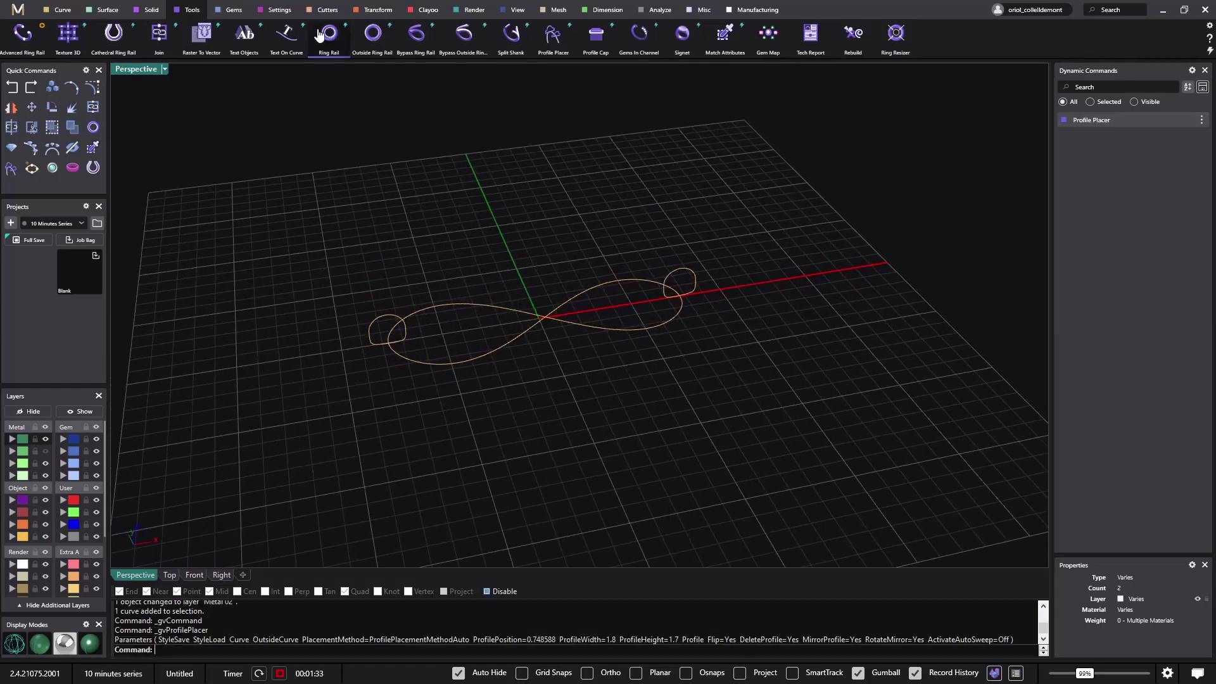
pyautogui.click(105, 13)
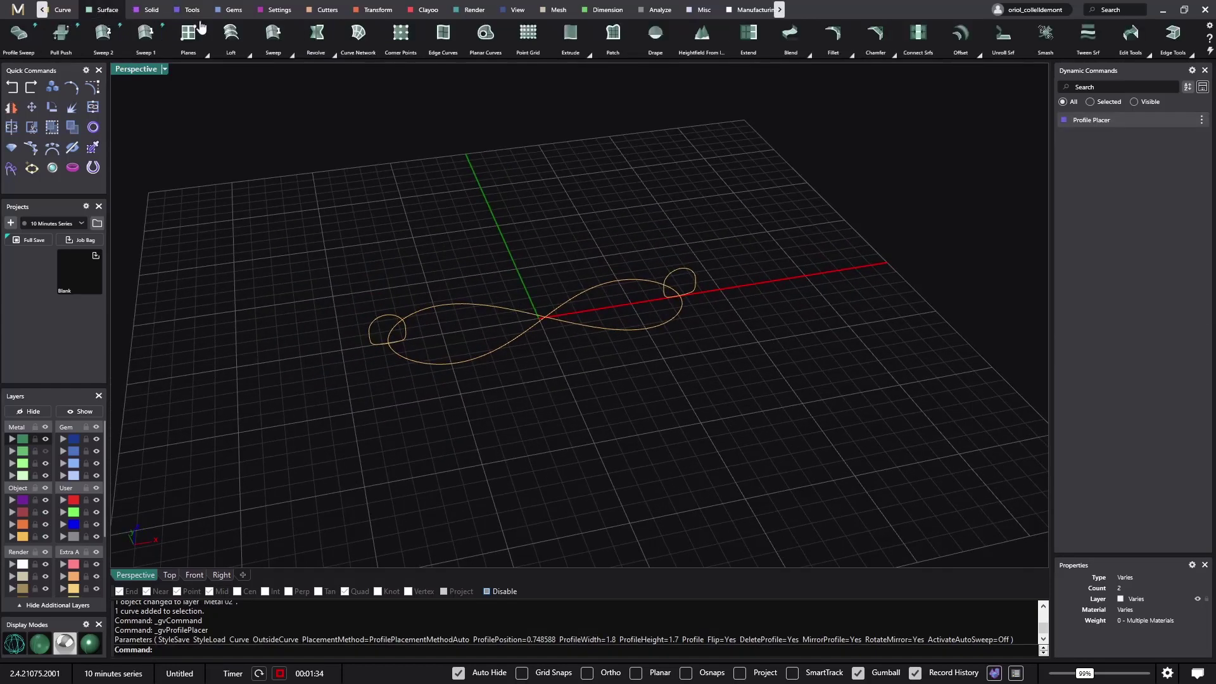
pyautogui.click(145, 33)
pyautogui.click(441, 356)
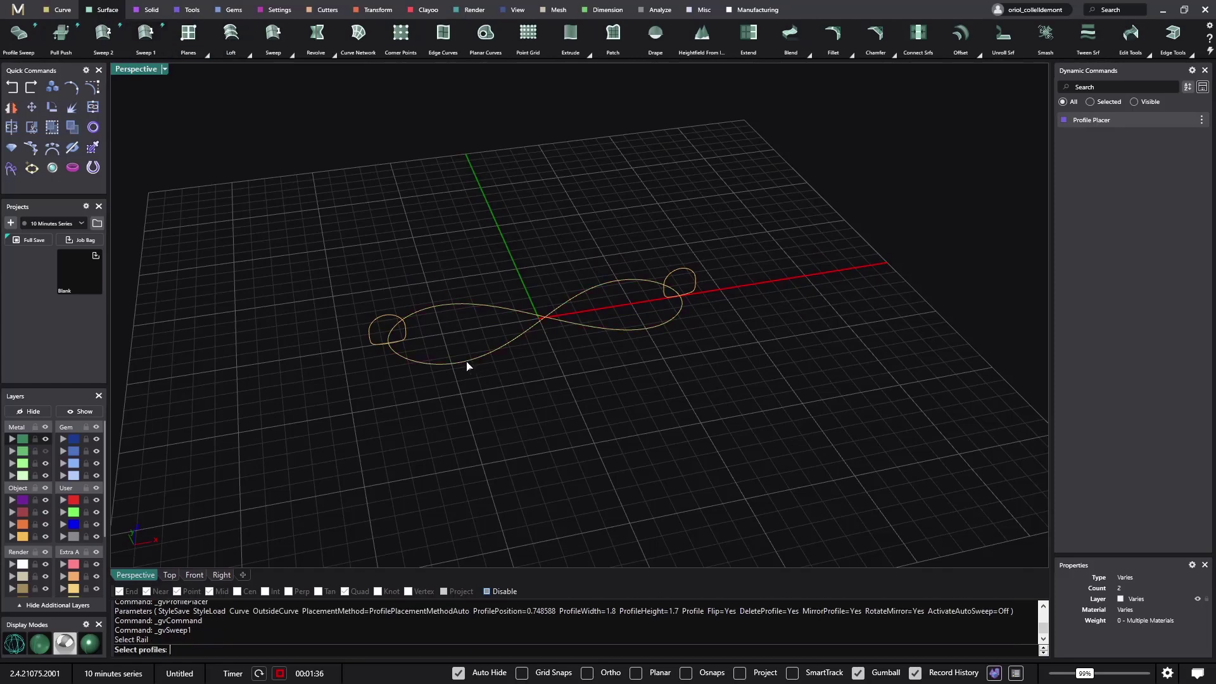
pyautogui.click(379, 323)
pyautogui.click(692, 276)
pyautogui.press('Return')
pyautogui.press('Return')
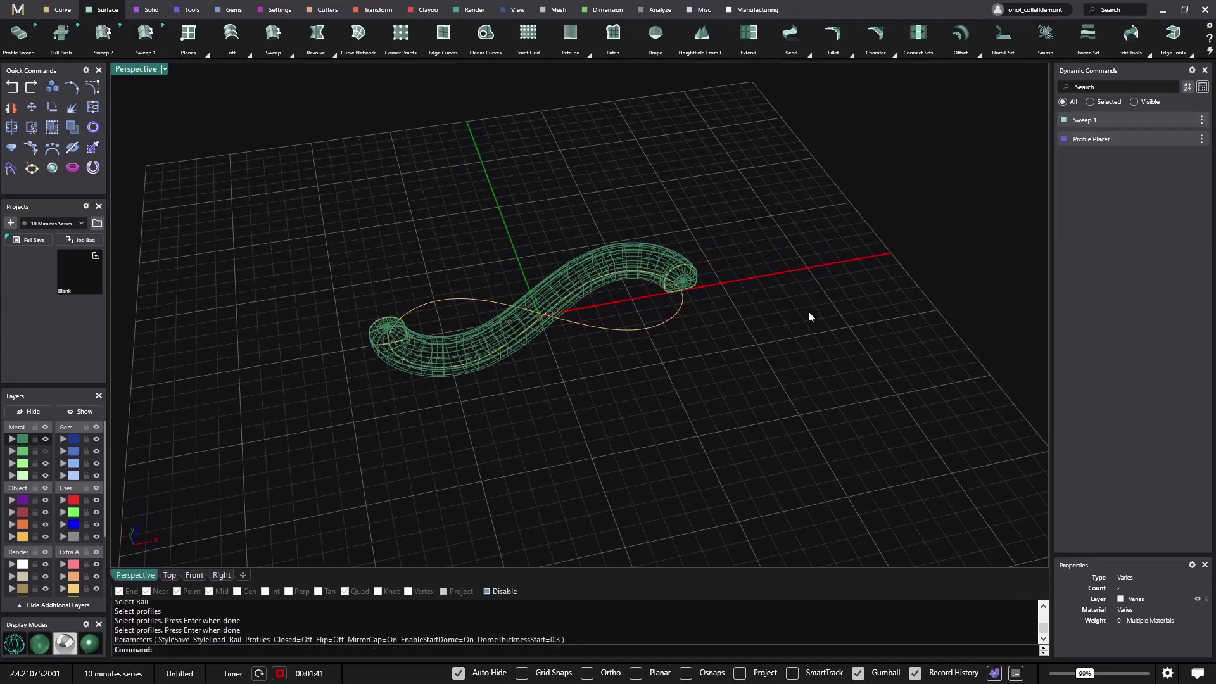
# Copy and paste the tube, then turn on Flip in its Sweep 1 settings
pyautogui.click(636, 259)
pyautogui.hotkey('ctrl', 'c')
pyautogui.hotkey('ctrl', 'v')
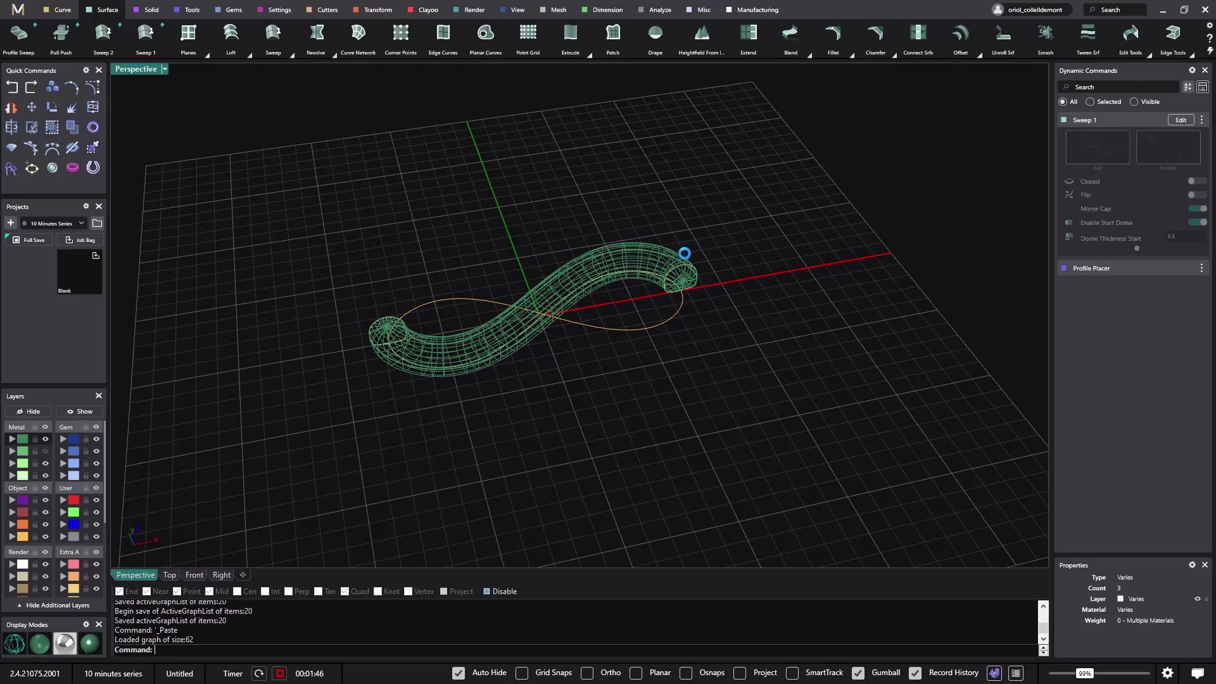
pyautogui.click(1178, 120)
pyautogui.click(1196, 194)
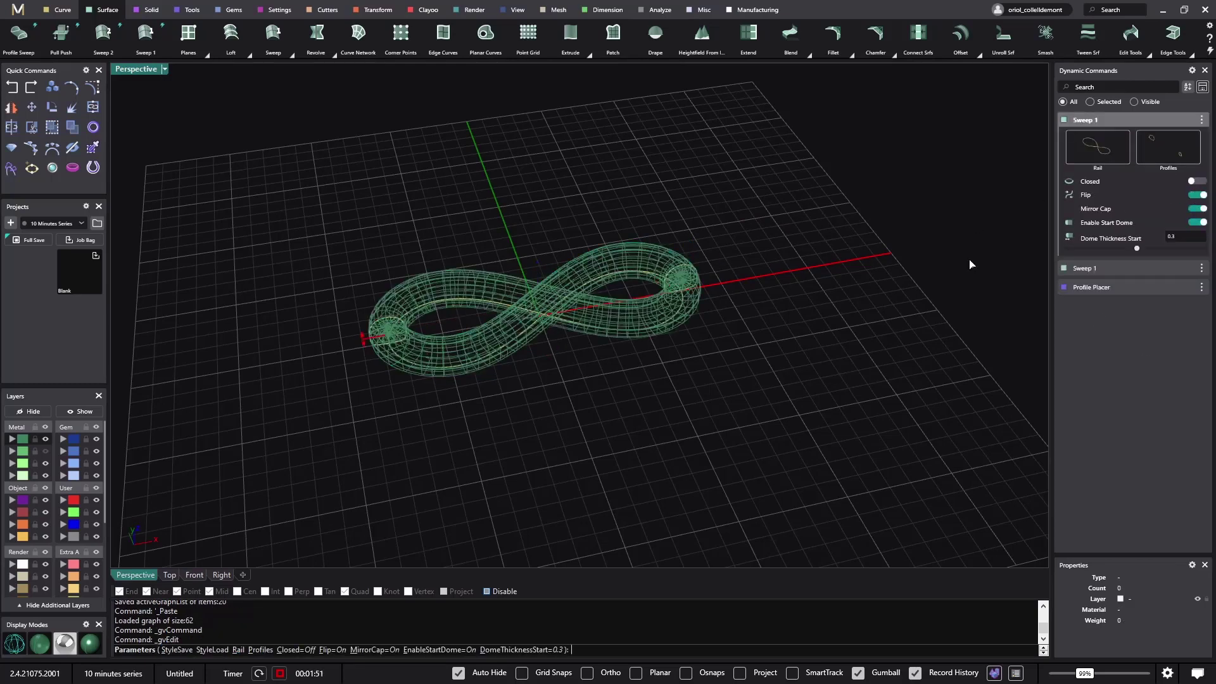
pyautogui.rightClick(760, 362)
pyautogui.moveTo(759, 362); pyautogui.dragTo(748, 290, button='right')
pyautogui.moveTo(250, 414); pyautogui.dragTo(250, 456, button='right')
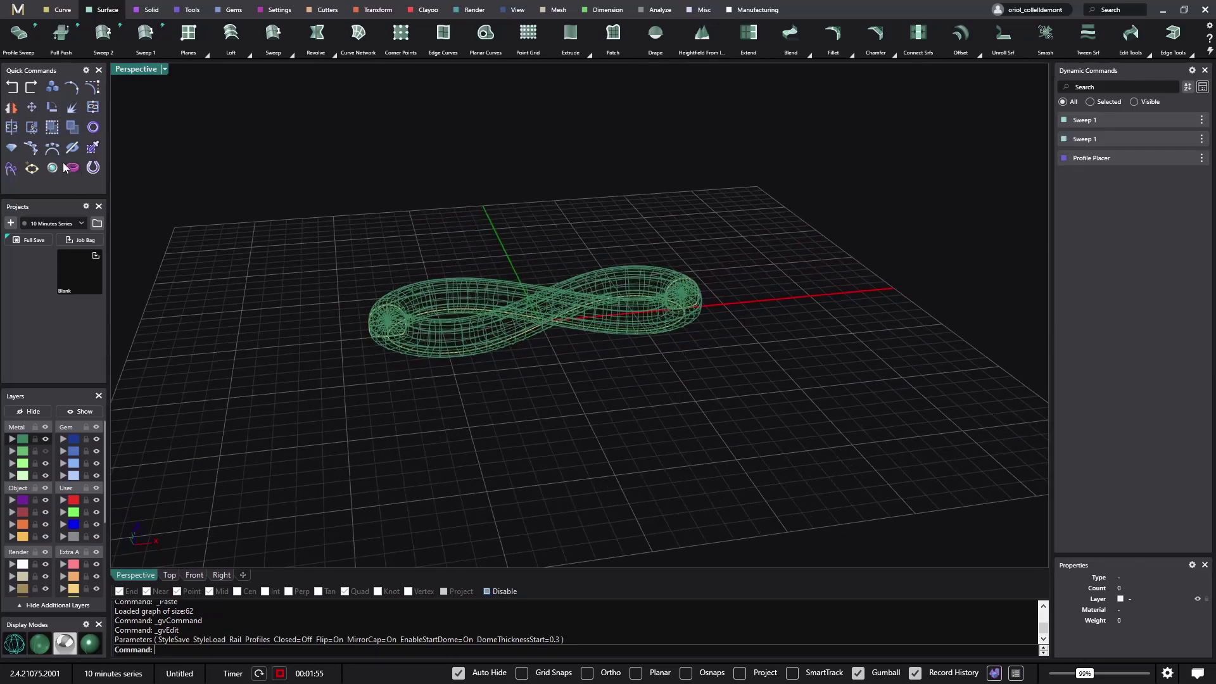
# Add a US size 7 ring rail circle from Quick Commands
pyautogui.click(93, 127)
pyautogui.rightClick(792, 370)
pyautogui.moveTo(784, 385); pyautogui.dragTo(765, 317, button='right')
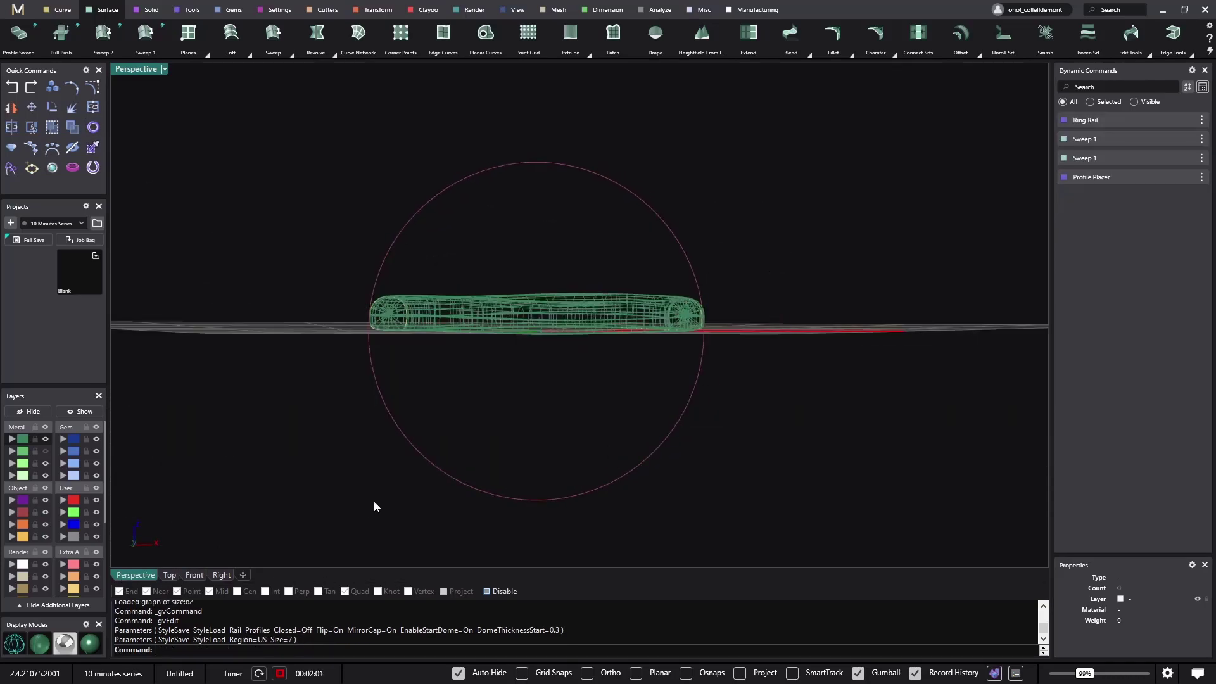
# In Front view, duplicate the figure-eight band about 8.76 mm up to the ring's top
pyautogui.click(195, 575)
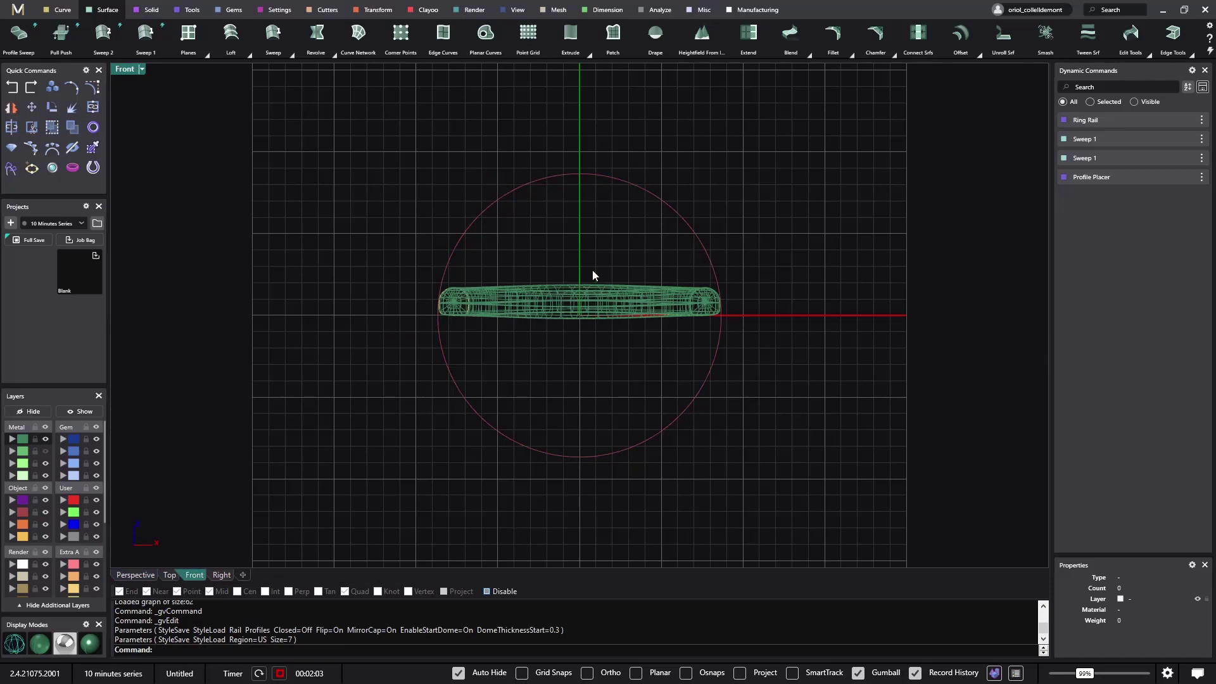
pyautogui.moveTo(584, 282); pyautogui.dragTo(570, 292)
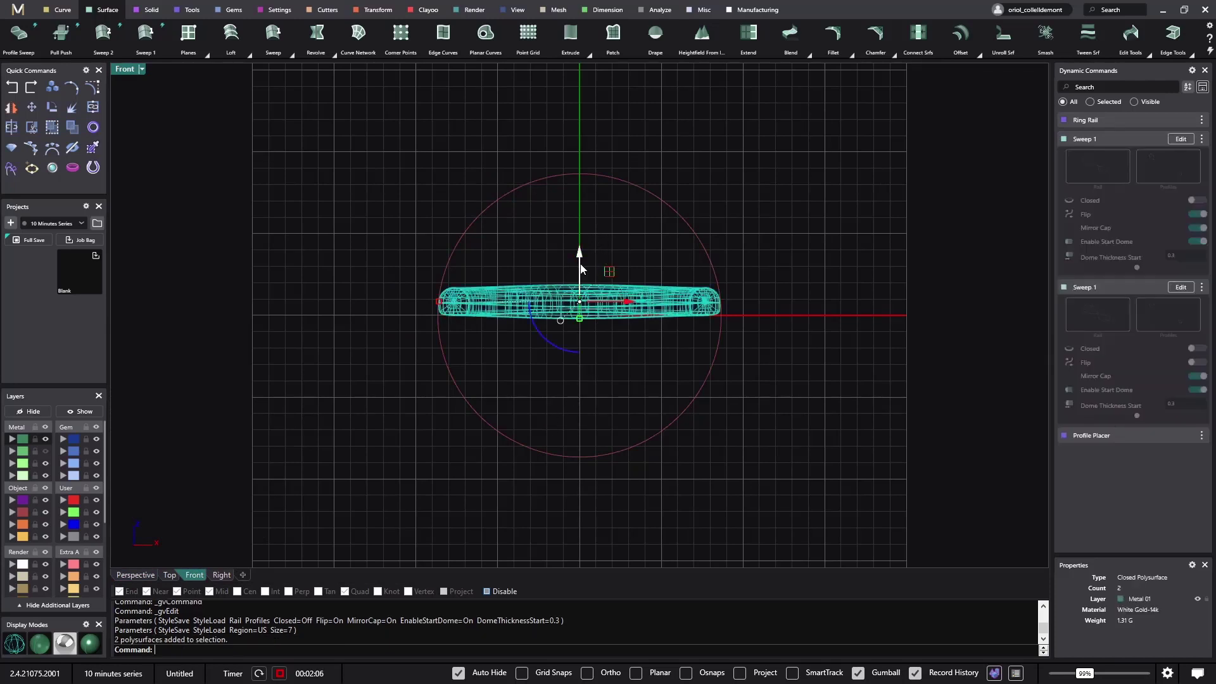
pyautogui.moveTo(580, 259); pyautogui.dragTo(584, 120)
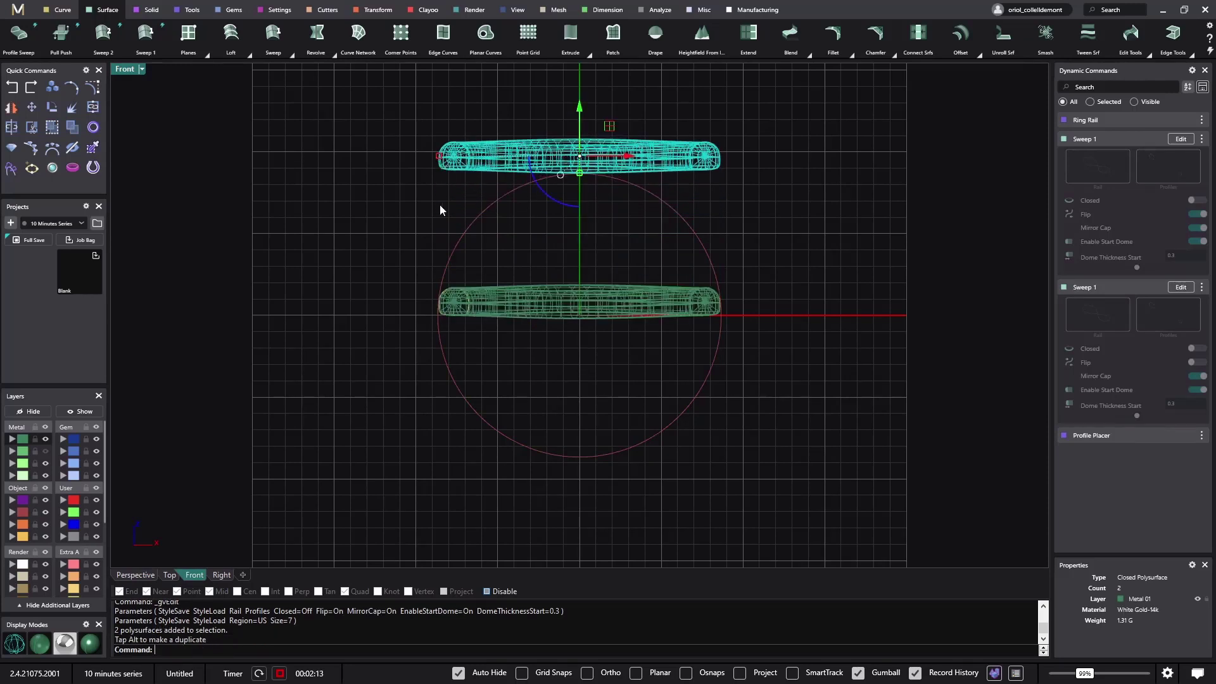
pyautogui.click(400, 229)
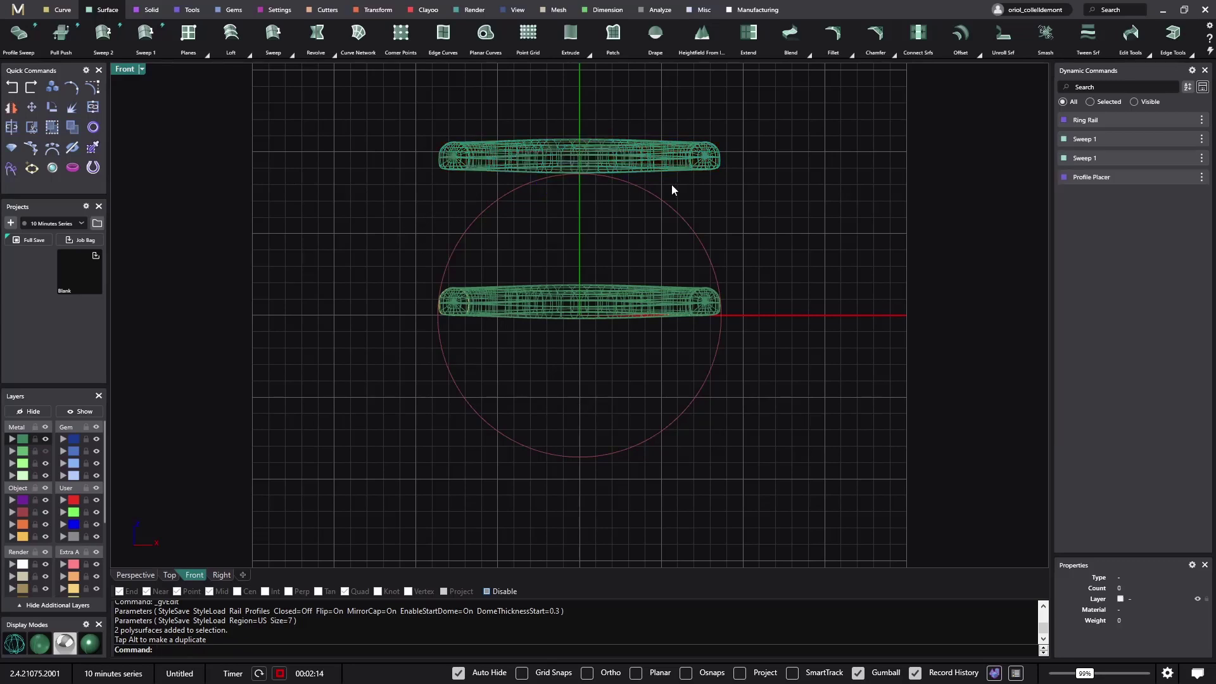
pyautogui.moveTo(623, 117); pyautogui.dragTo(607, 150)
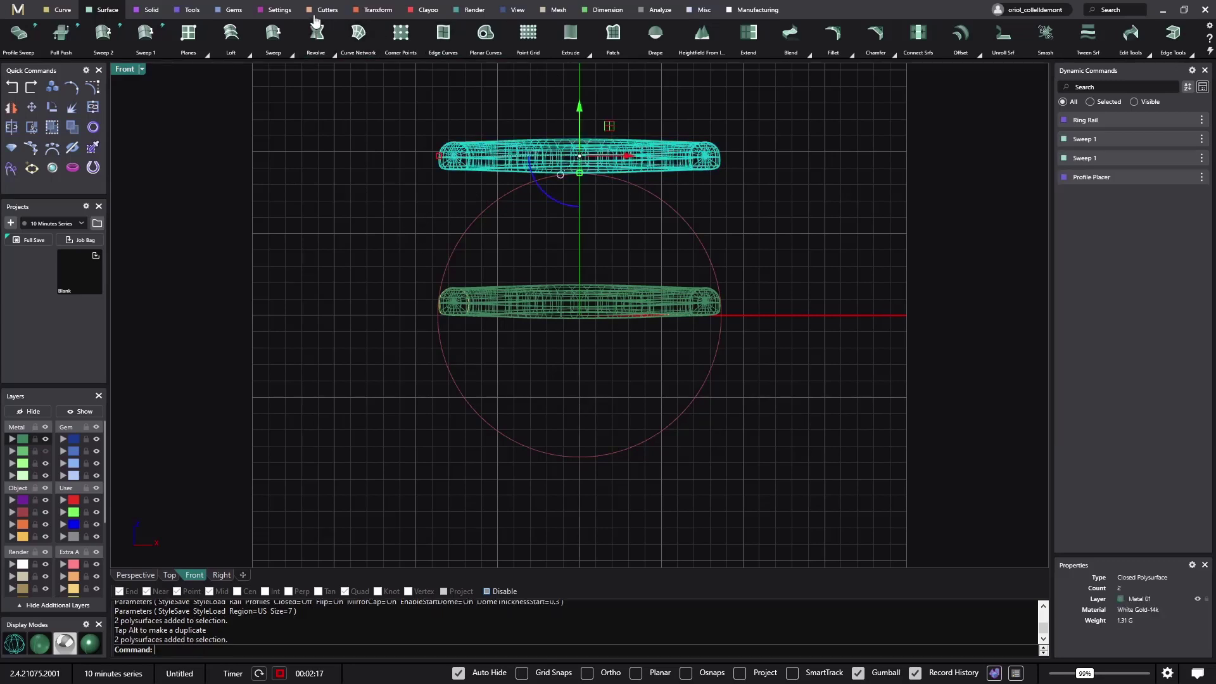
# Start a symmetric Bend on the upper band from its right end
pyautogui.click(376, 11)
pyautogui.click(145, 35)
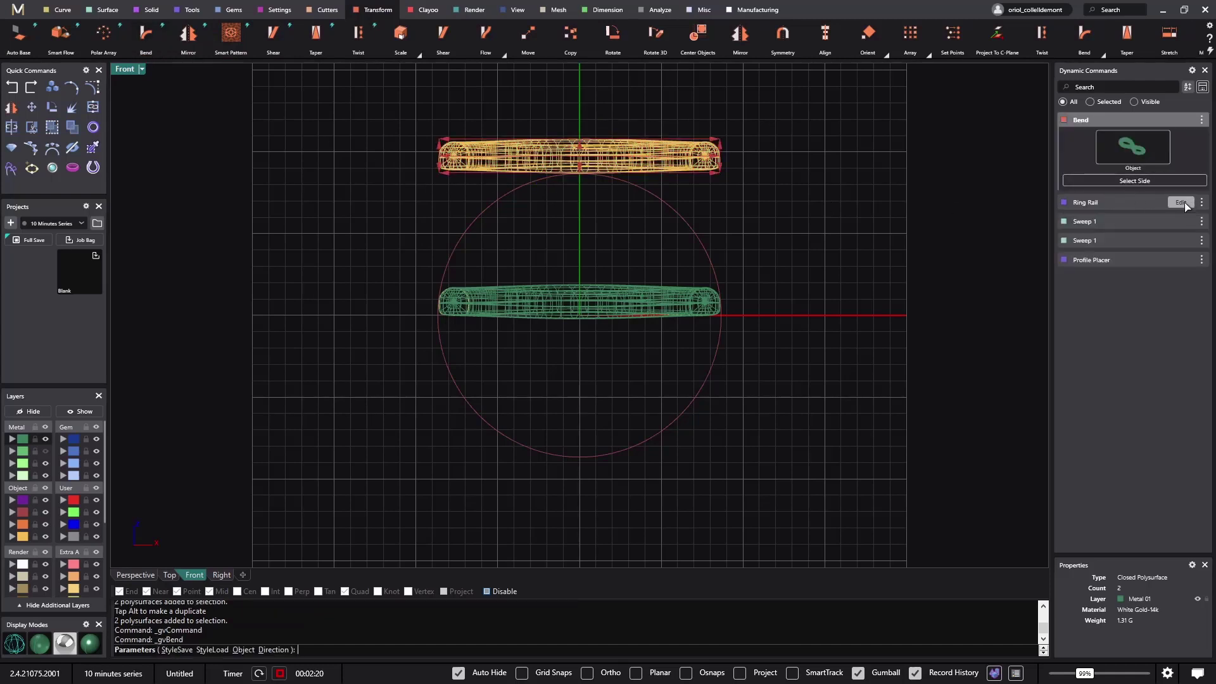
pyautogui.click(720, 157)
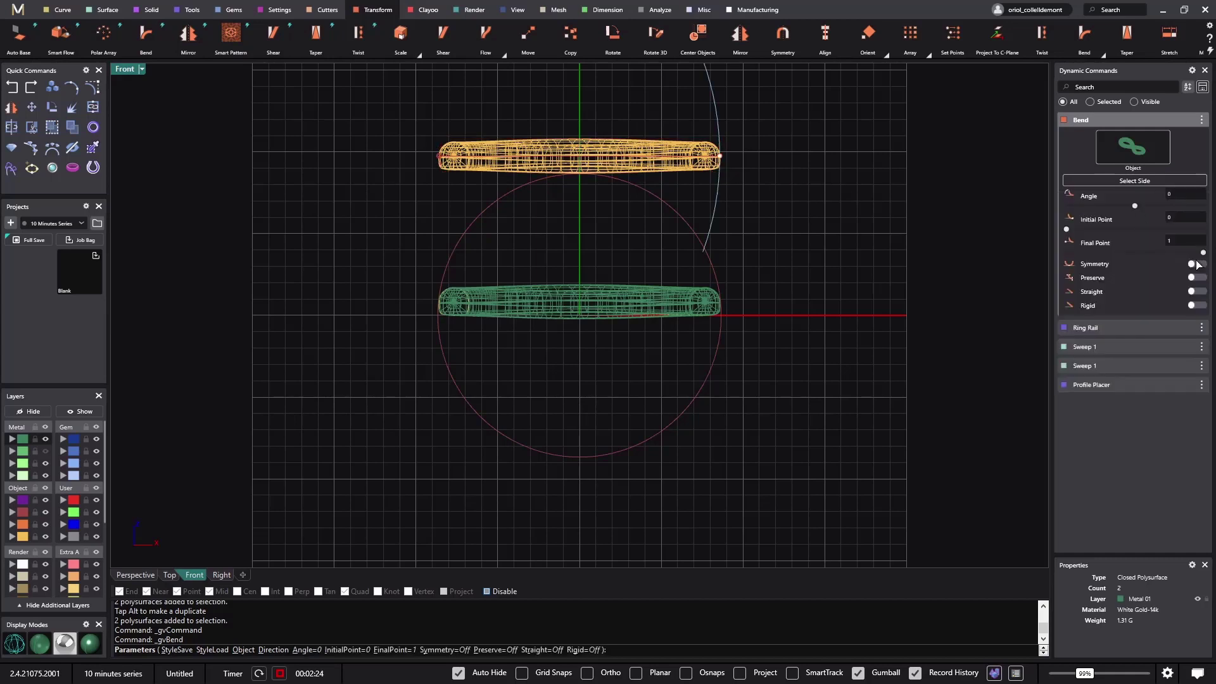
pyautogui.click(1193, 264)
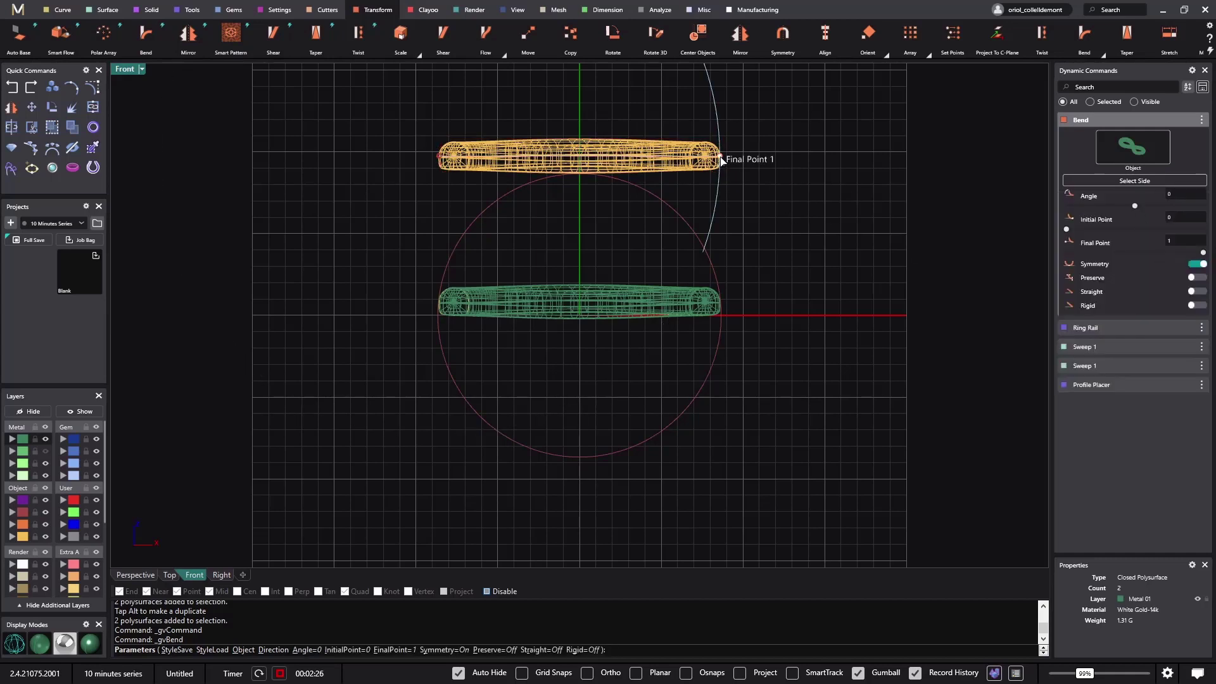
pyautogui.moveTo(721, 158); pyautogui.dragTo(704, 247)
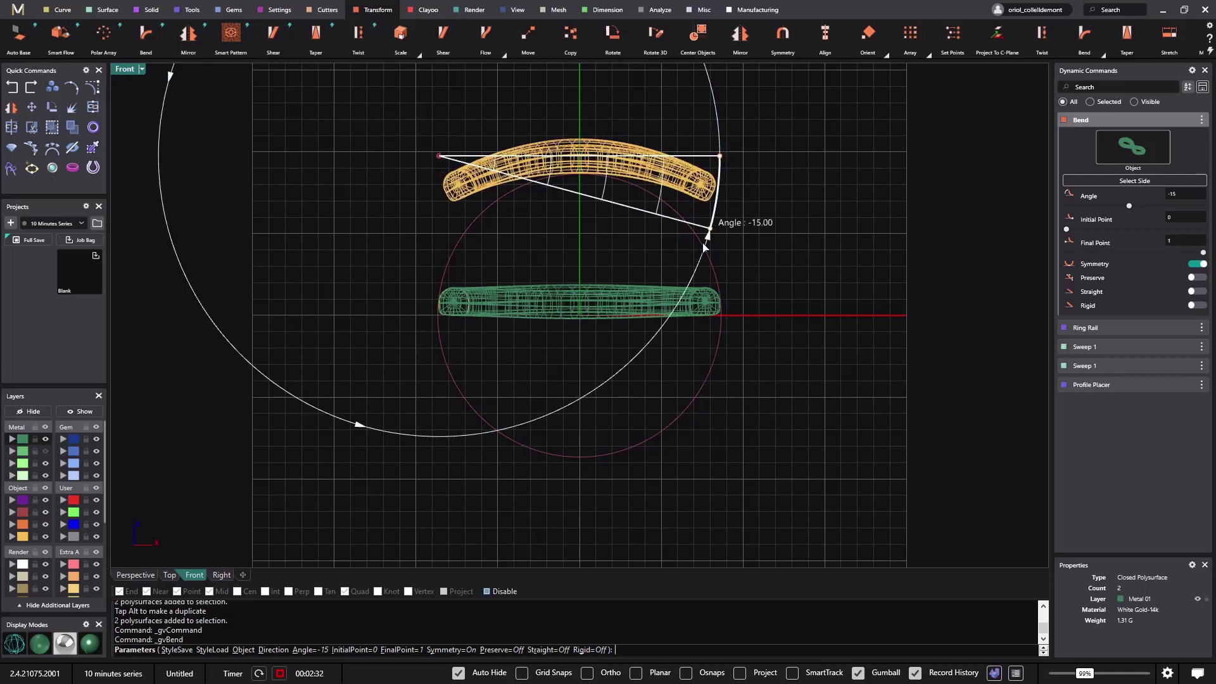
# Set the bend angle to -28 and commit the bend
pyautogui.moveTo(711, 234)
pyautogui.click(1187, 198)
pyautogui.write('-24')
pyautogui.click(1187, 196)
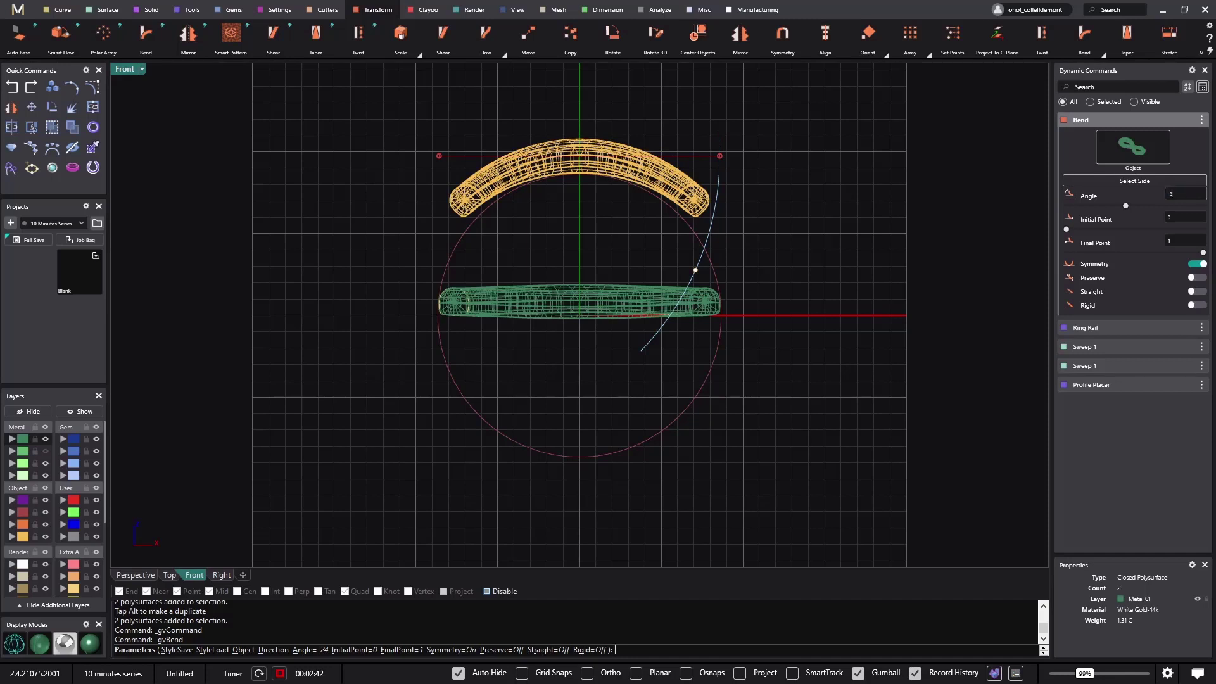
pyautogui.write('-27')
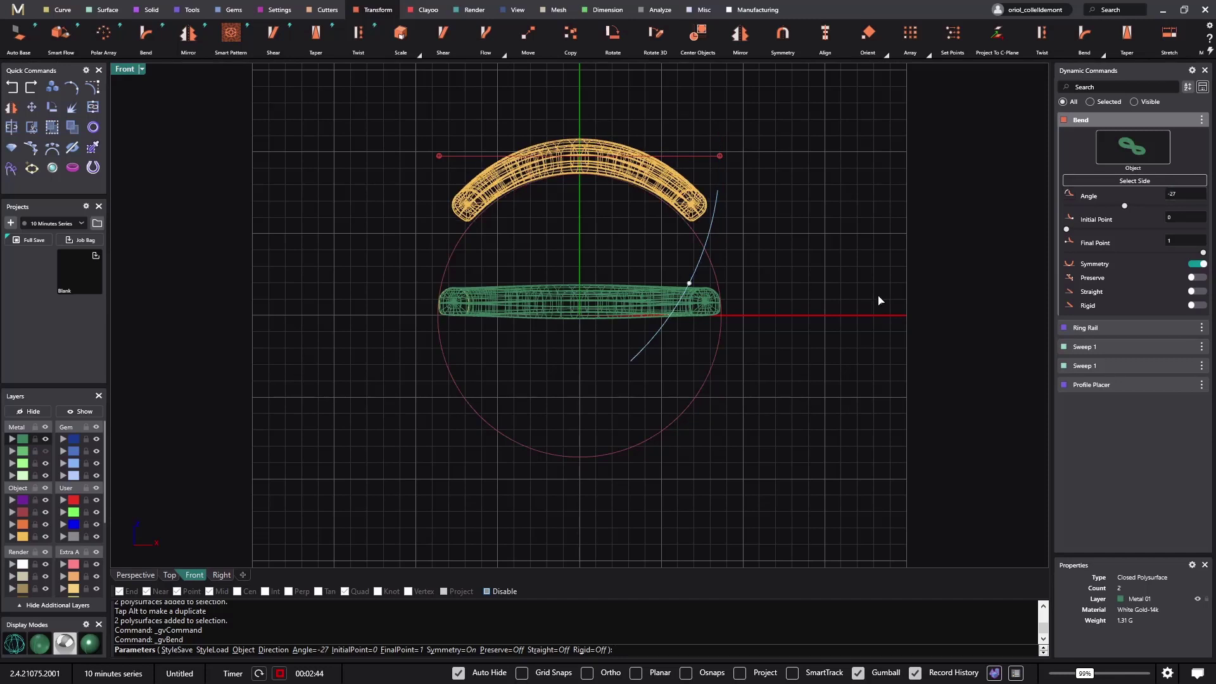
pyautogui.click(1193, 195)
pyautogui.write('-28')
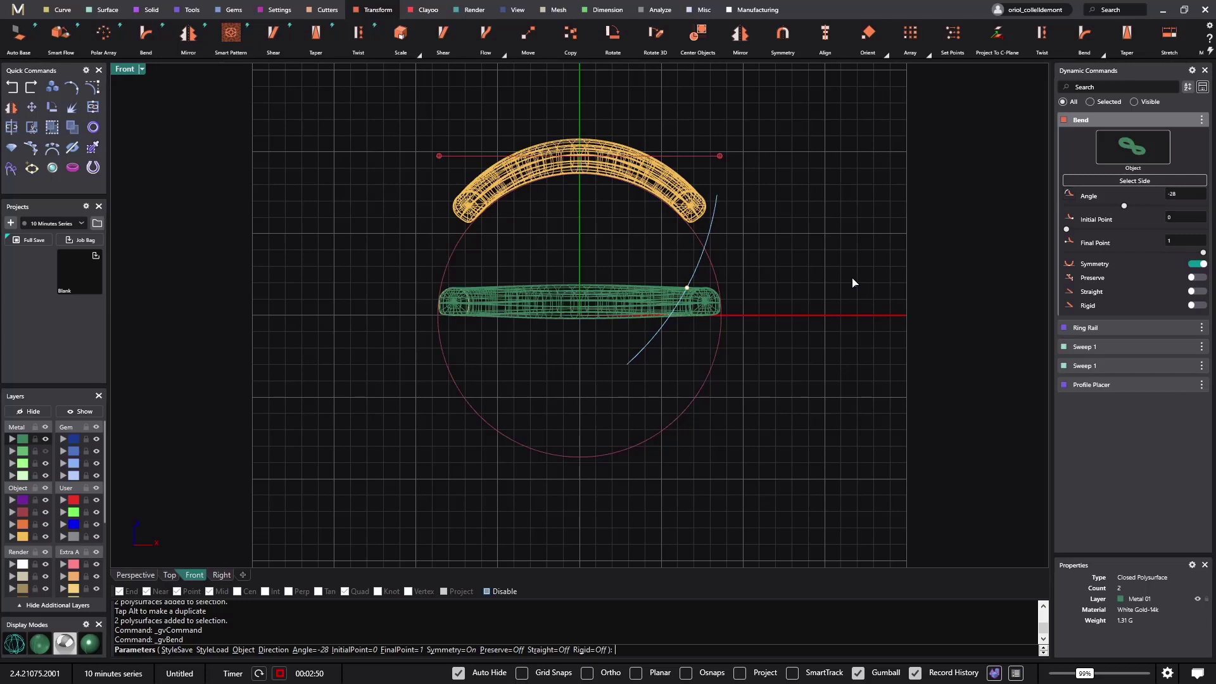
pyautogui.press('Return')
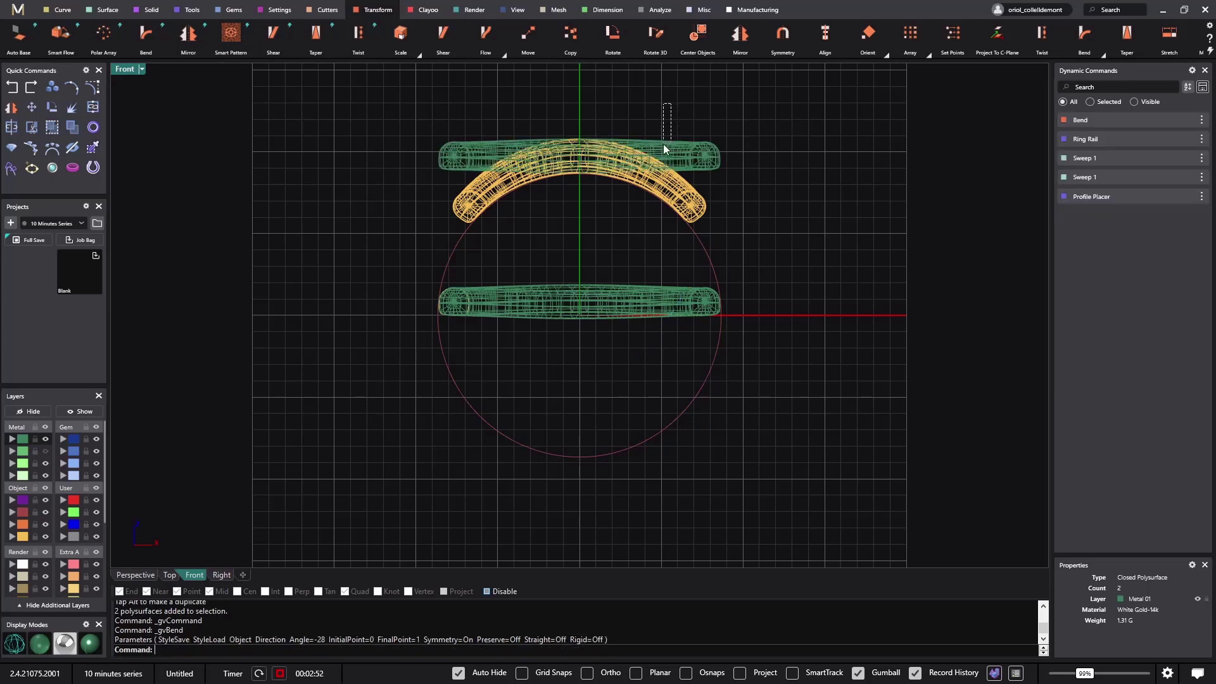
# Move the straight band copy to hidden layer Metal 02 and the bent band to Metal 01
pyautogui.moveTo(664, 145); pyautogui.dragTo(664, 152)
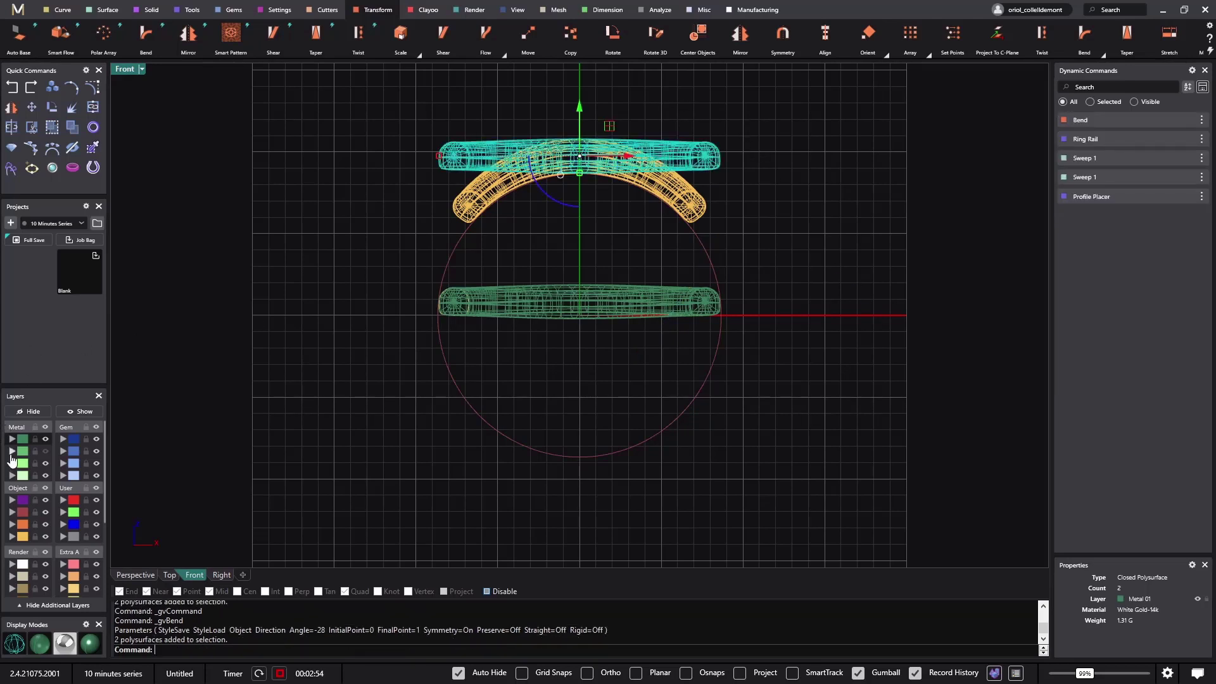
pyautogui.click(12, 452)
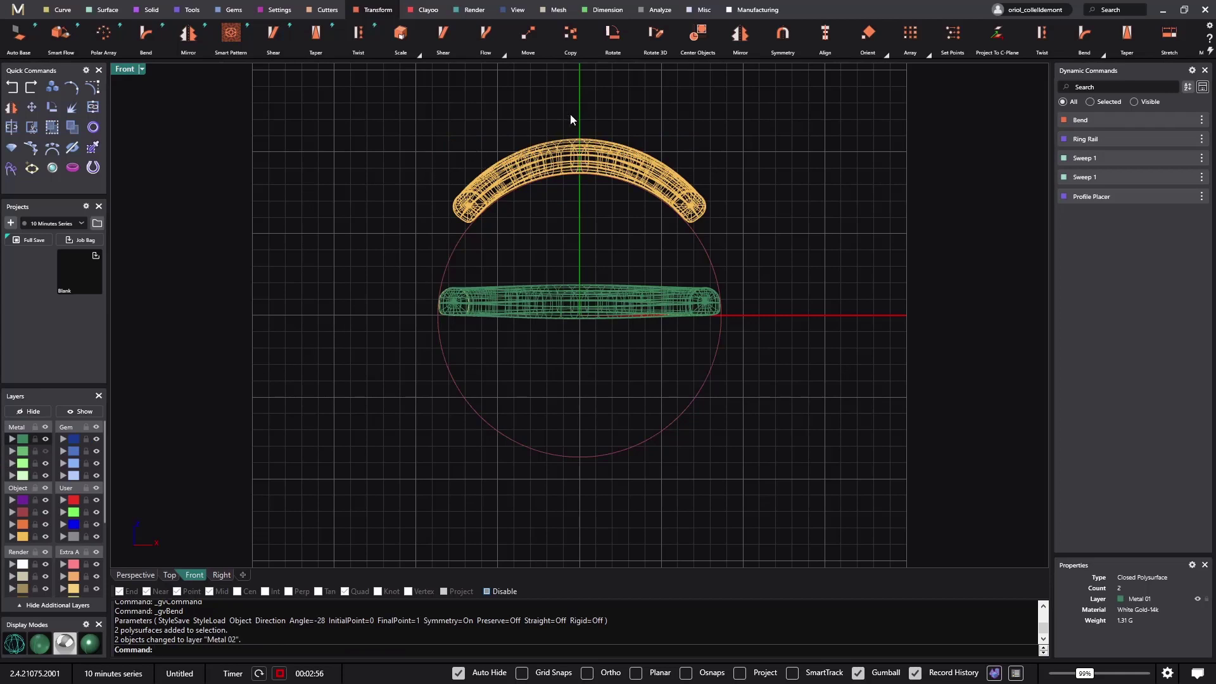
pyautogui.click(558, 158)
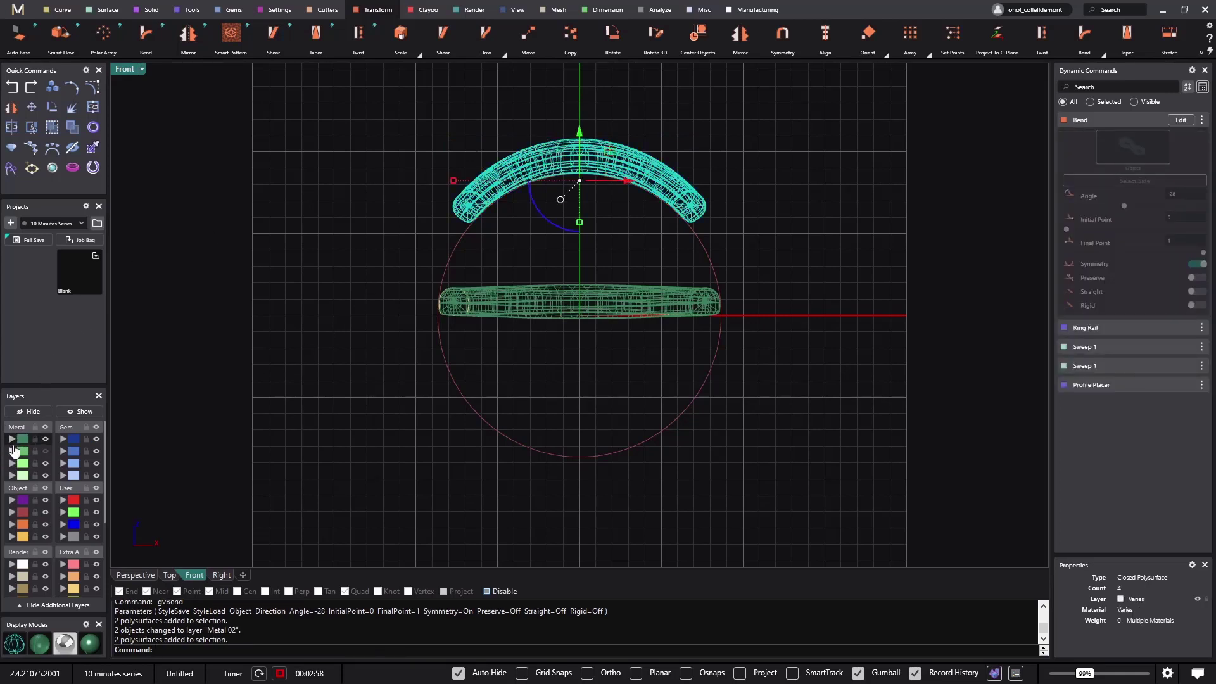
pyautogui.click(19, 440)
pyautogui.click(333, 234)
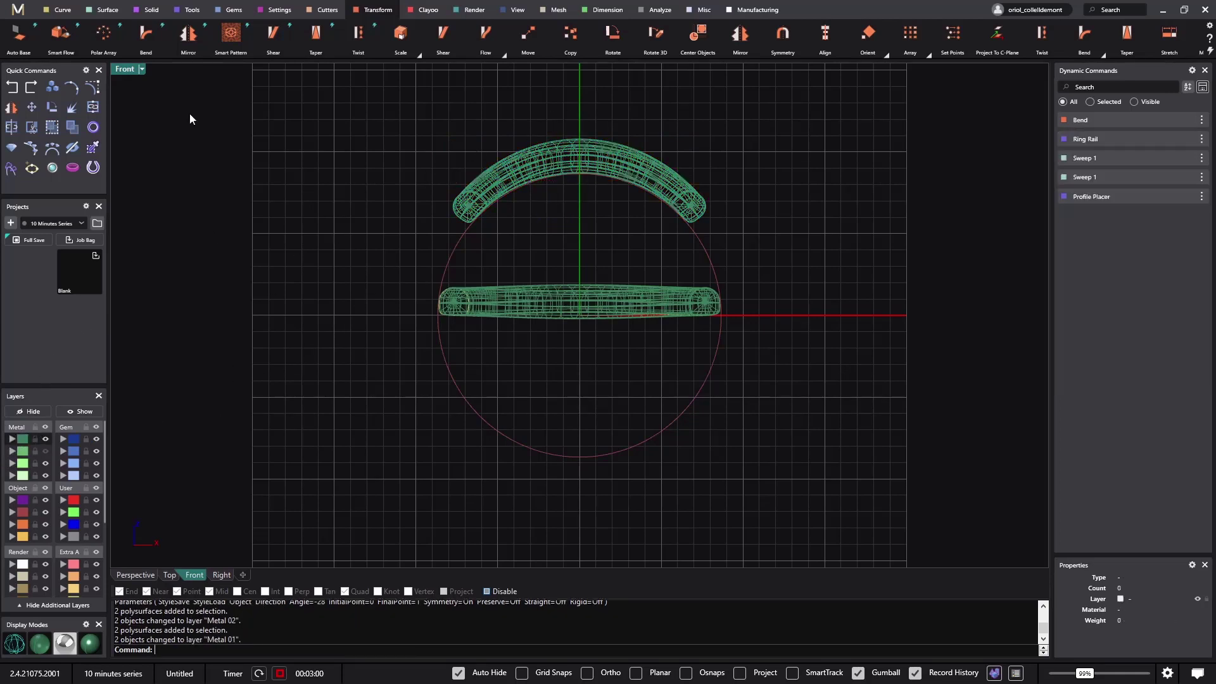
pyautogui.click(9, 171)
# Place a half-round profile on the ring circle at 0.13, 1.8 wide, 1.6 high, mirroring off
pyautogui.click(449, 255)
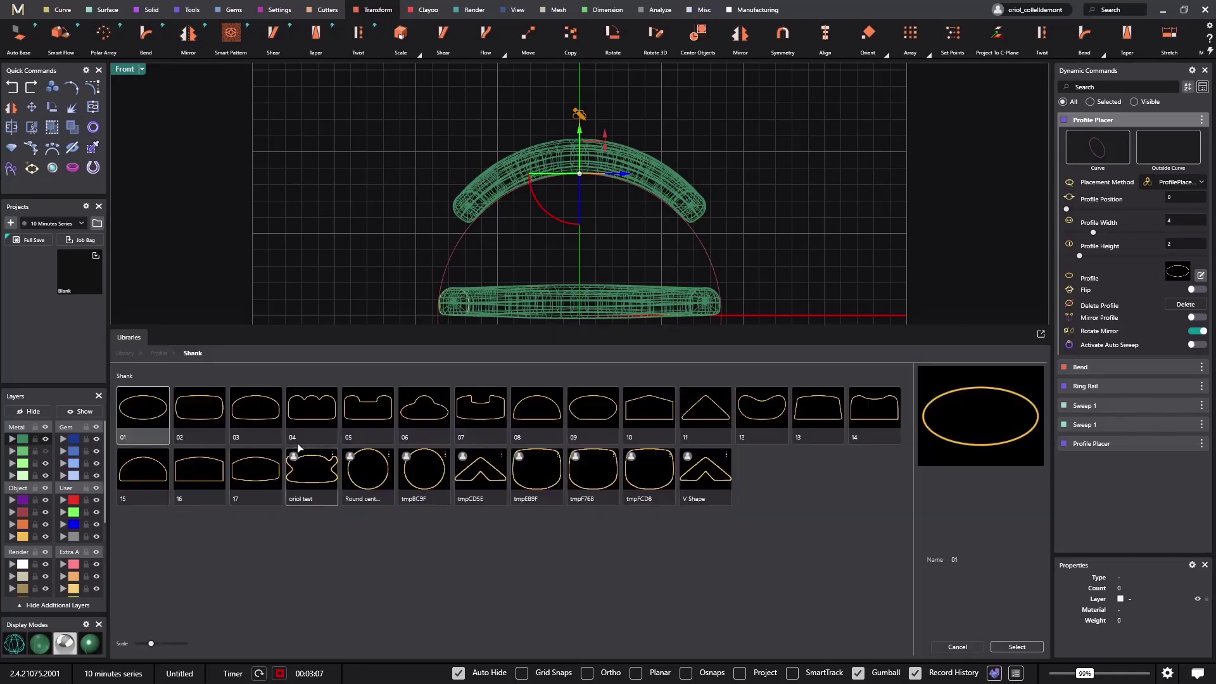
pyautogui.doubleClick(260, 410)
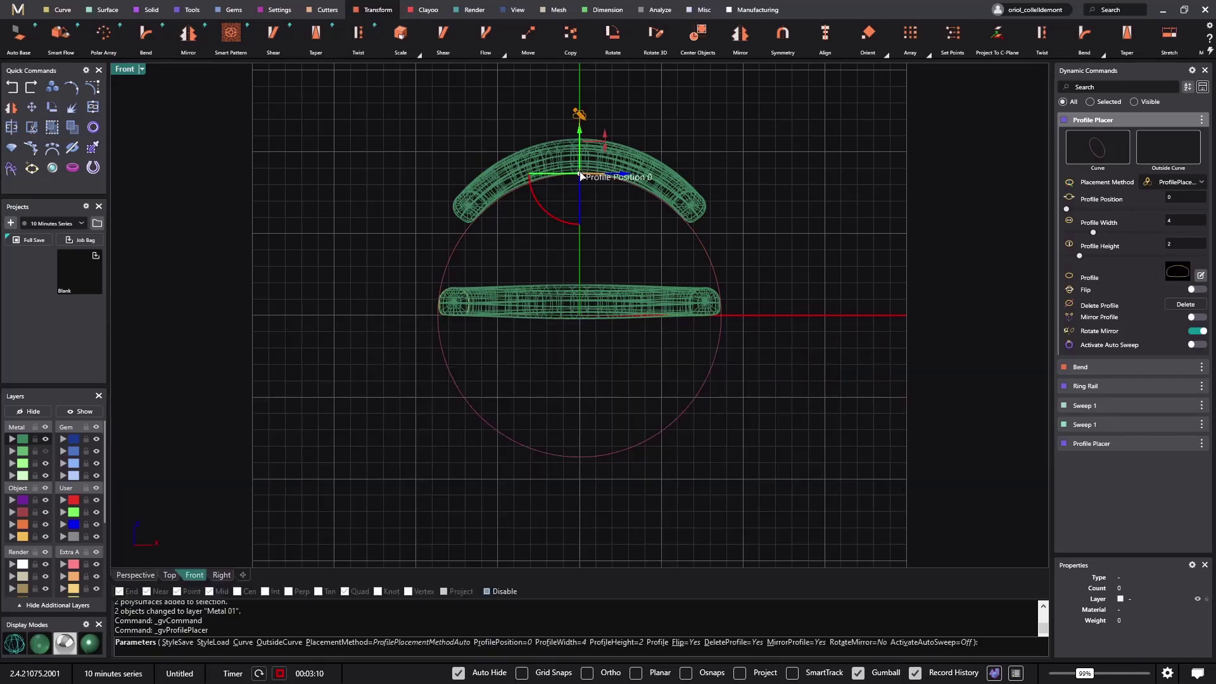
pyautogui.moveTo(580, 176); pyautogui.dragTo(680, 231)
pyautogui.click(141, 574)
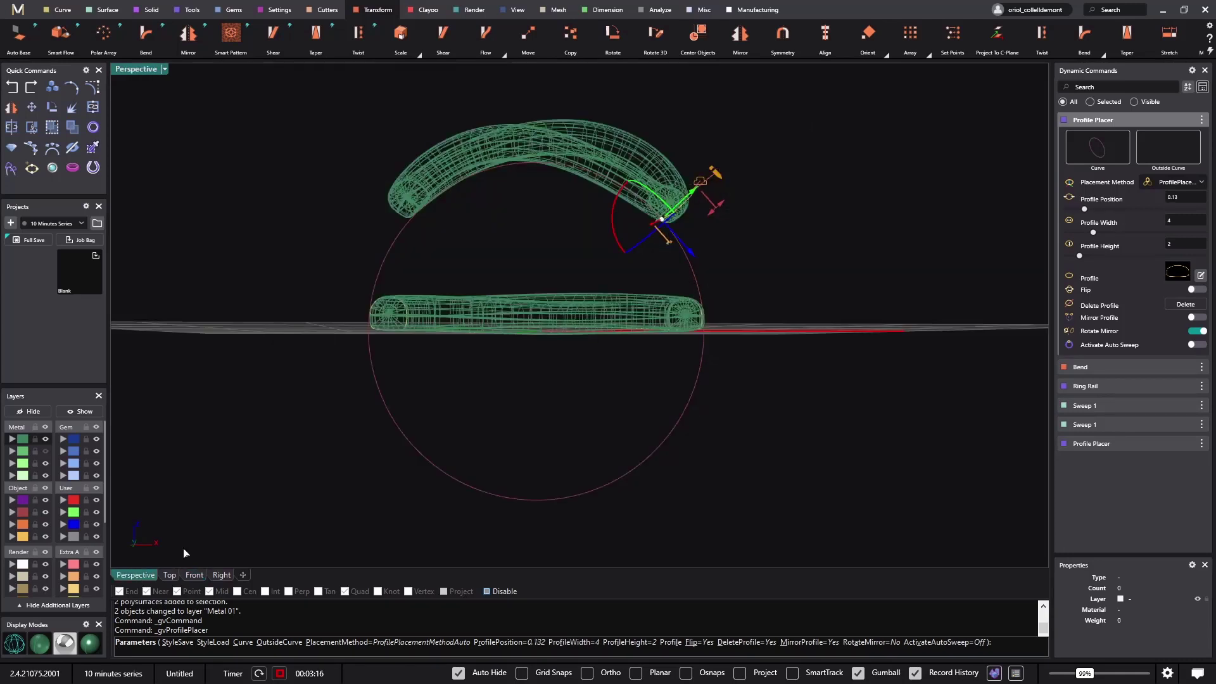
pyautogui.moveTo(631, 274); pyautogui.dragTo(570, 262, button='right')
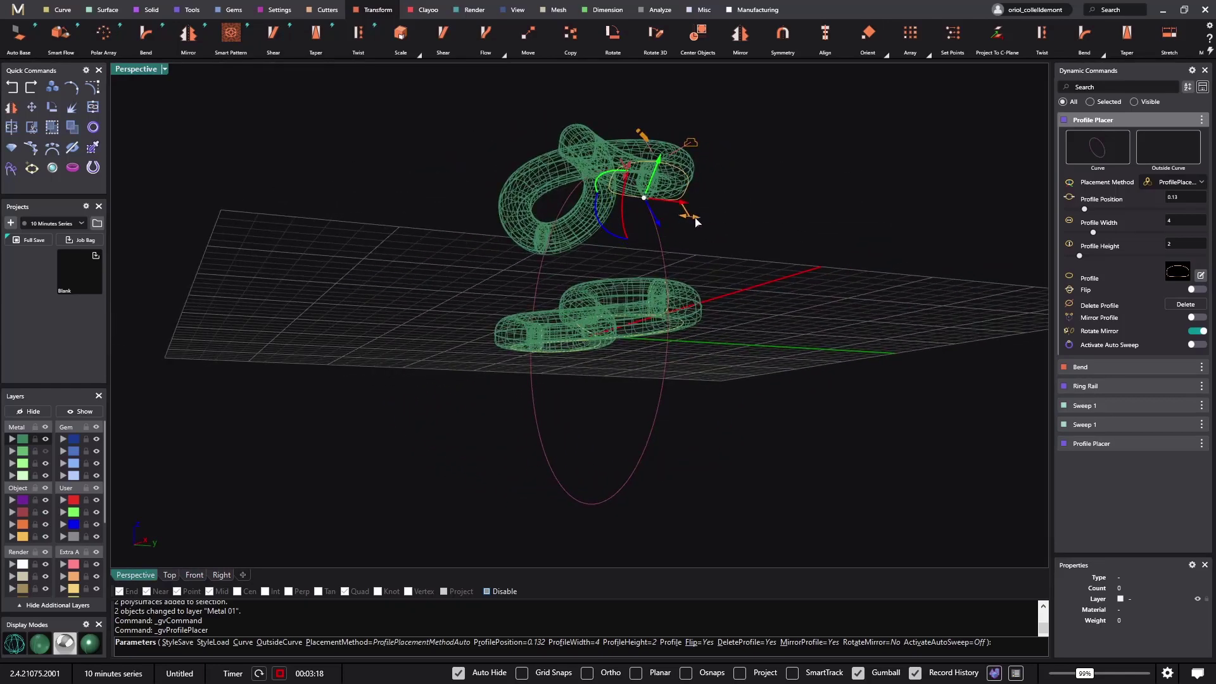
pyautogui.moveTo(690, 220); pyautogui.dragTo(651, 213)
pyautogui.scroll(3, 651, 214)
pyautogui.moveTo(632, 138); pyautogui.dragTo(640, 158)
pyautogui.moveTo(640, 159); pyautogui.dragTo(789, 283, button='right')
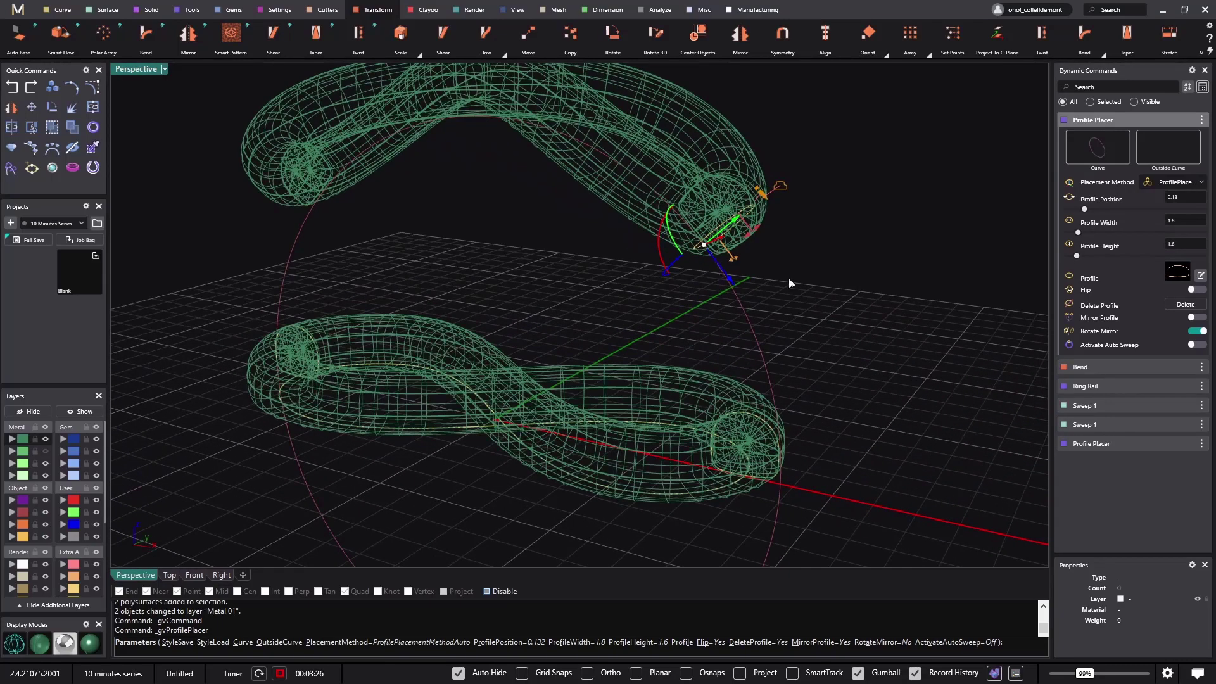
pyautogui.click(1193, 317)
pyautogui.rightClick(879, 330)
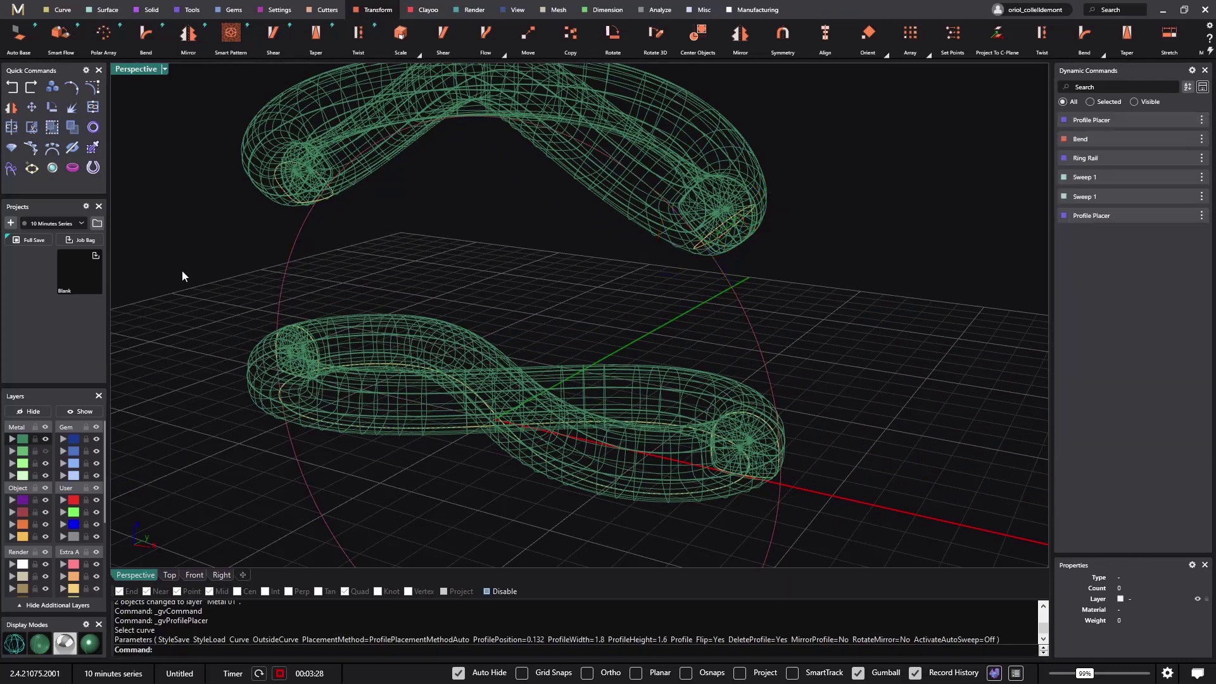
# Sweep 1 a shank tube around the ring circle through both profiles
pyautogui.click(103, 10)
pyautogui.click(145, 35)
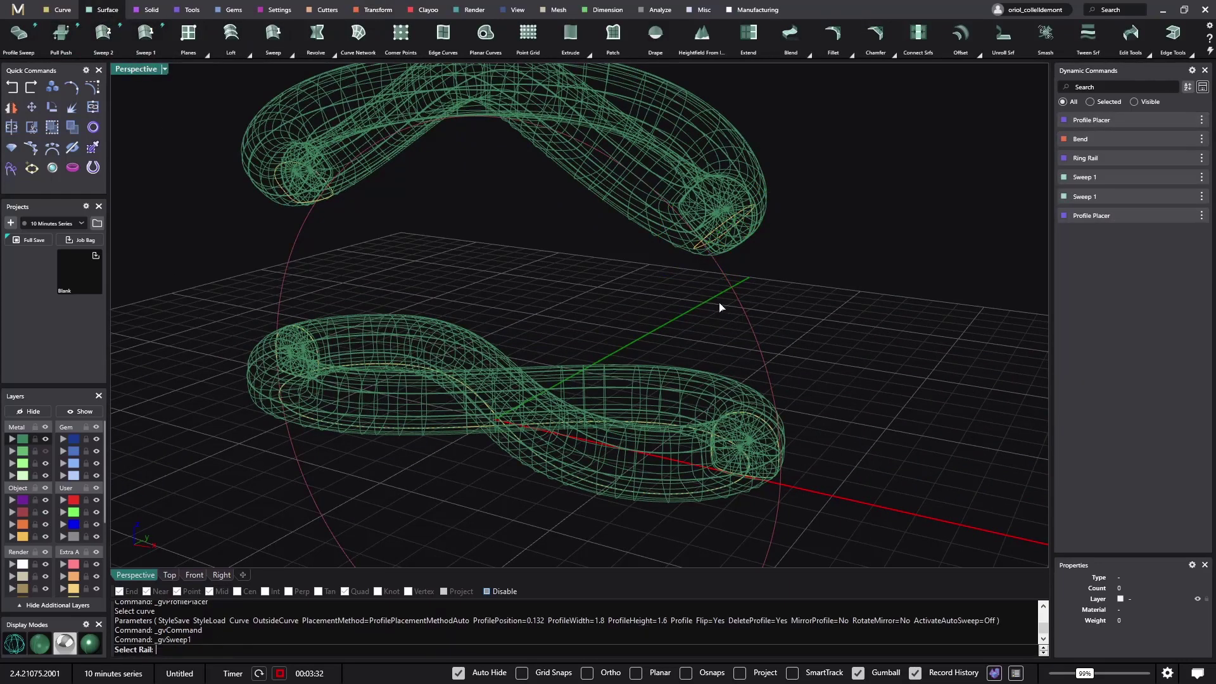
pyautogui.click(744, 327)
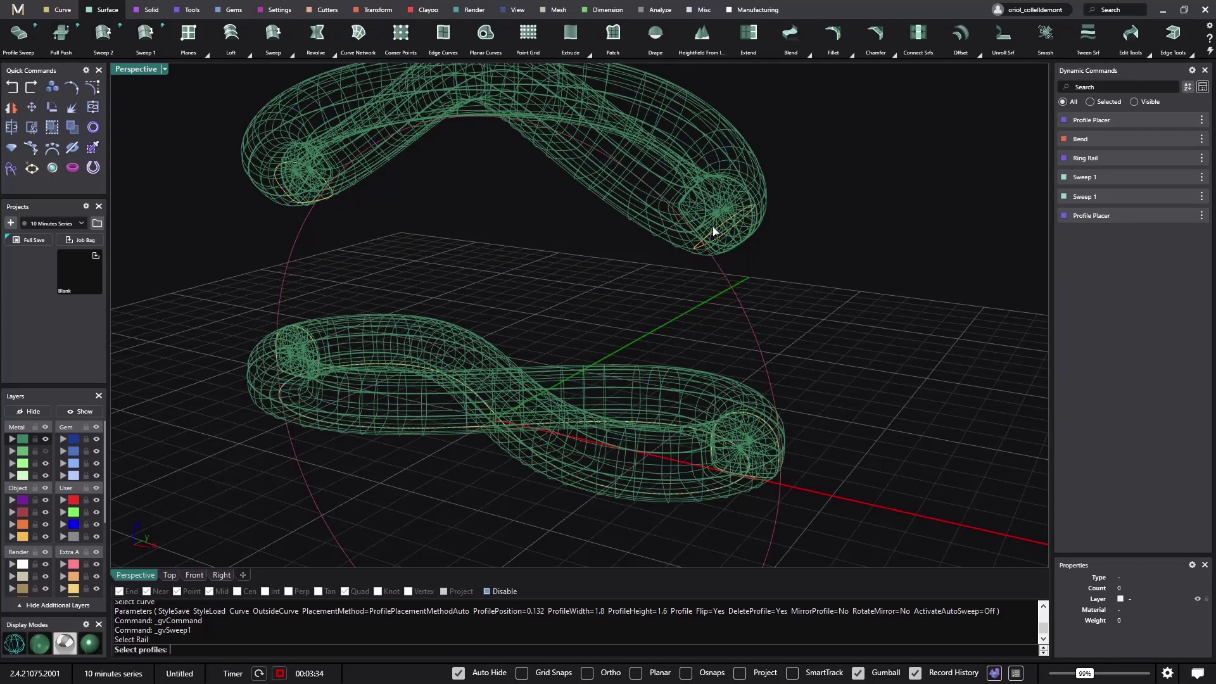
pyautogui.click(711, 234)
pyautogui.click(289, 200)
pyautogui.press('Return')
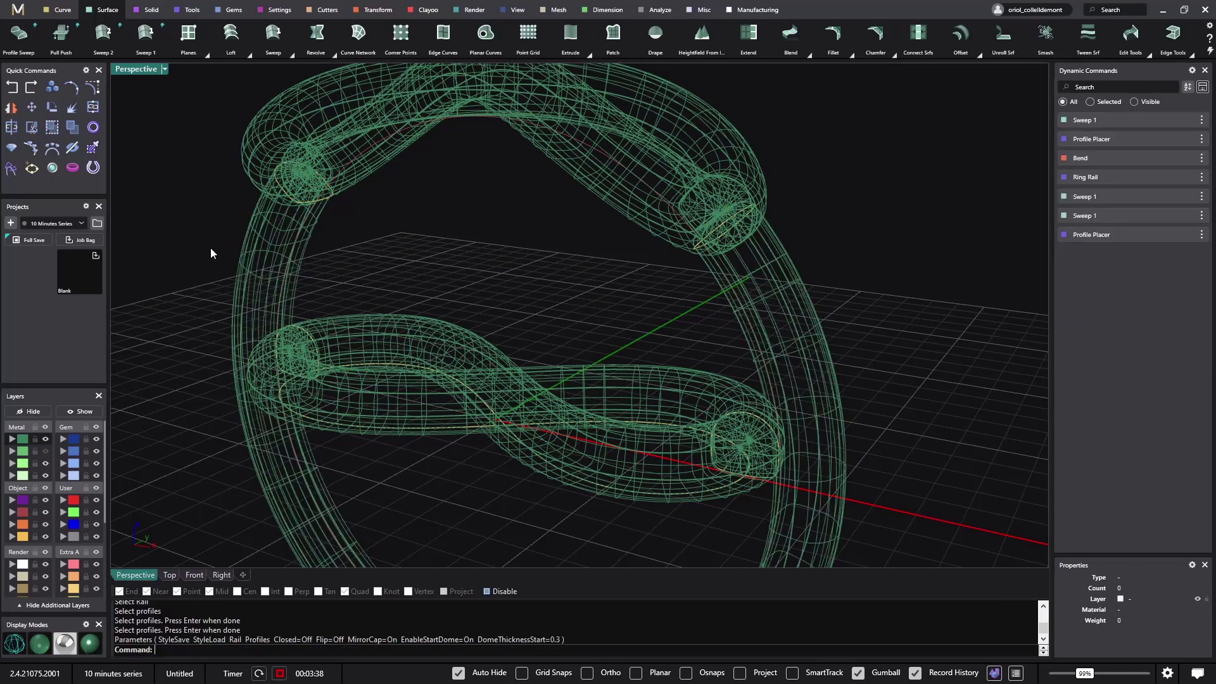
# Switch to Shaded display and select both halves of the inner figure-eight
pyautogui.click(91, 645)
pyautogui.scroll(-7, 354, 351)
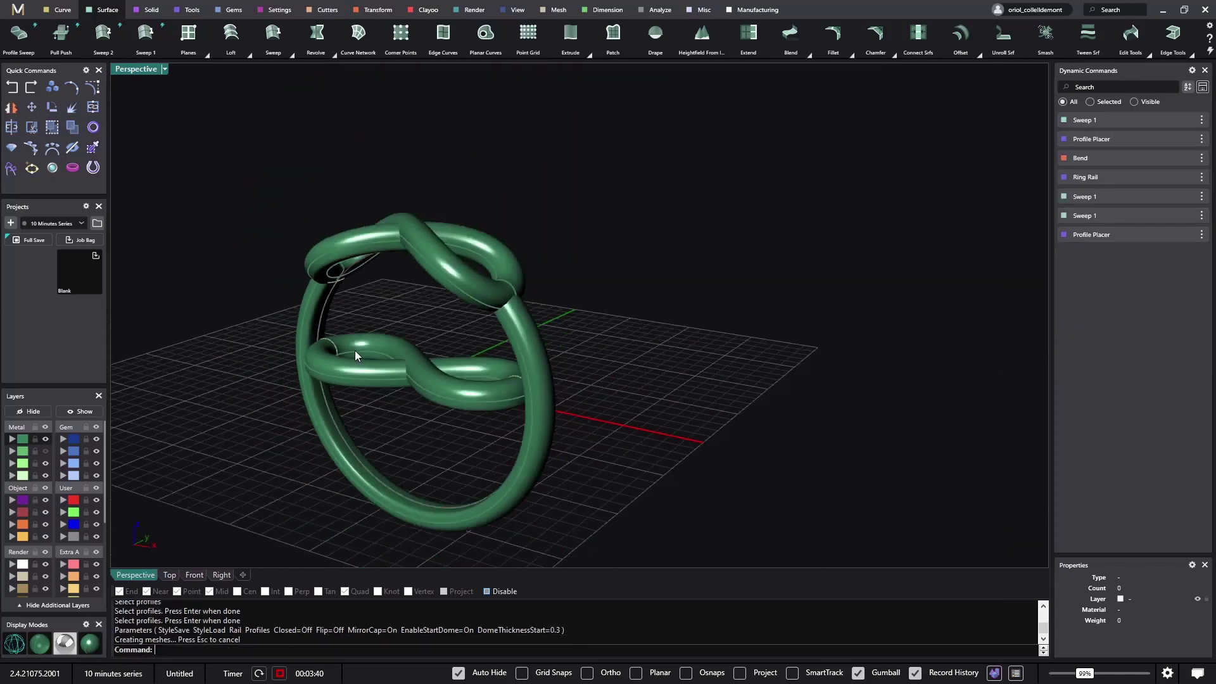
pyautogui.moveTo(355, 355)
pyautogui.mouseDown(button='right')
pyautogui.moveTo(540, 467)
pyautogui.moveTo(532, 513)
pyautogui.moveTo(543, 380)
pyautogui.moveTo(516, 424)
pyautogui.moveTo(548, 464)
pyautogui.moveTo(537, 466)
pyautogui.moveTo(637, 413)
pyautogui.mouseUp(button='right')
pyautogui.click(517, 424)
pyautogui.keyDown('shift'); pyautogui.click(384, 435); pyautogui.keyUp('shift')
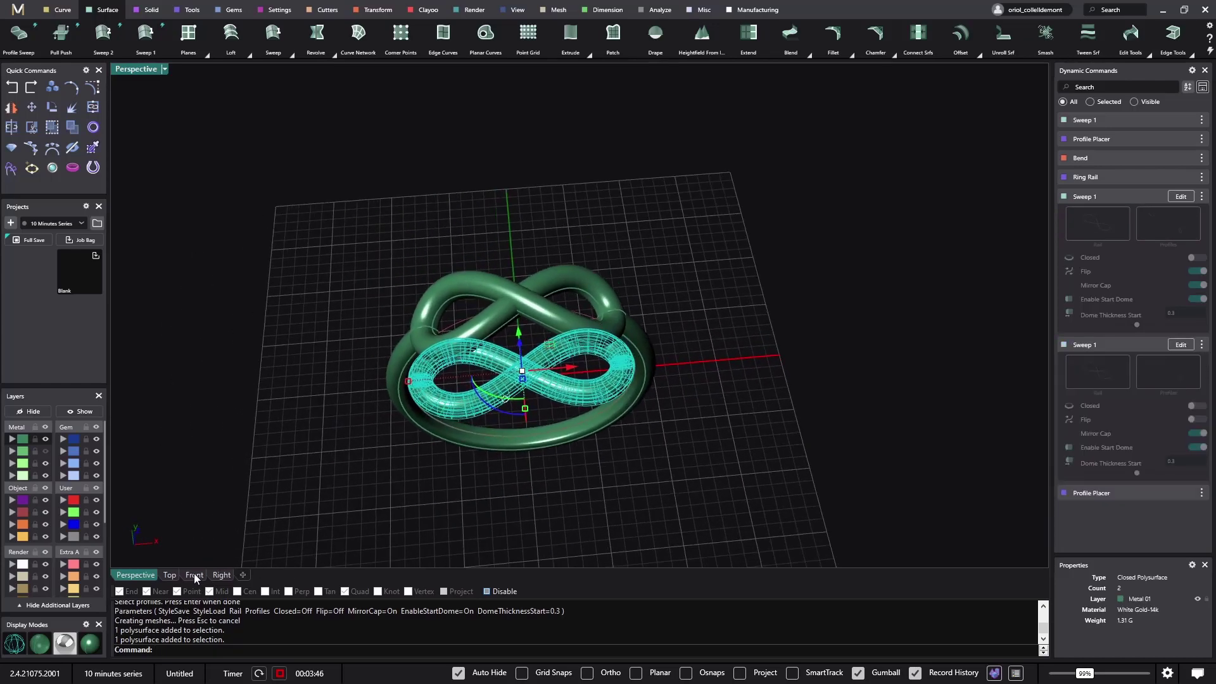
# In Top view, copy the inner figure-eight upward and duplicate it to the lower left
pyautogui.click(171, 576)
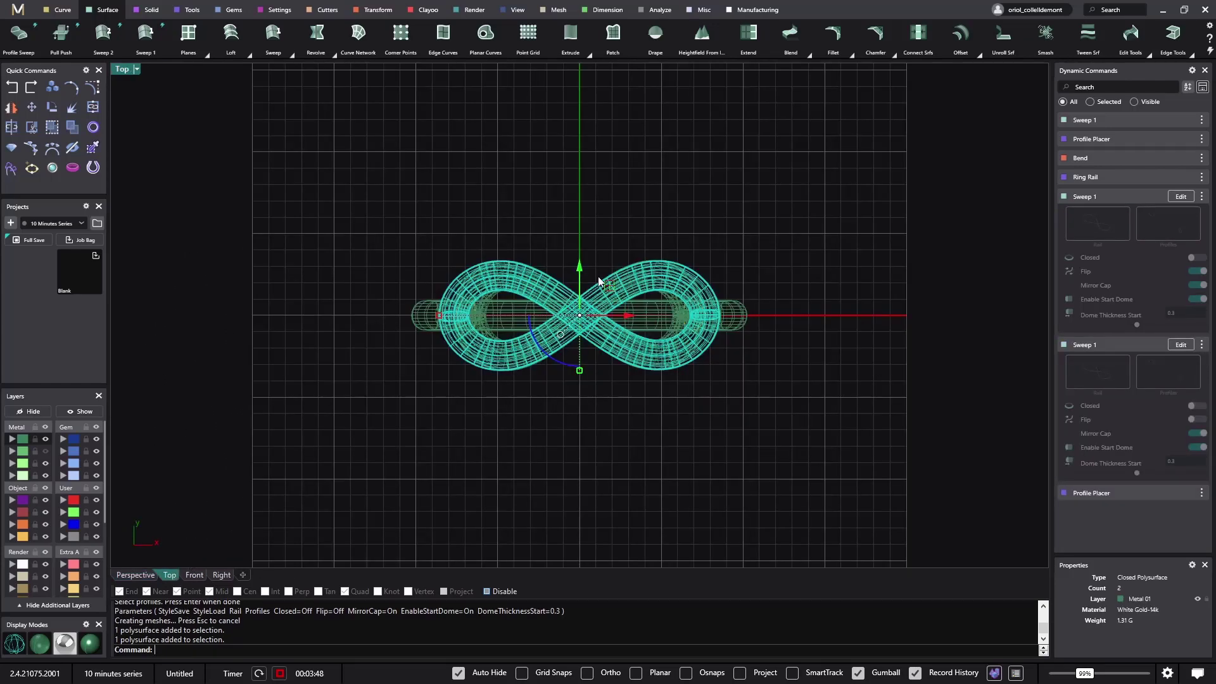
pyautogui.moveTo(600, 270); pyautogui.dragTo(592, 337, button='right')
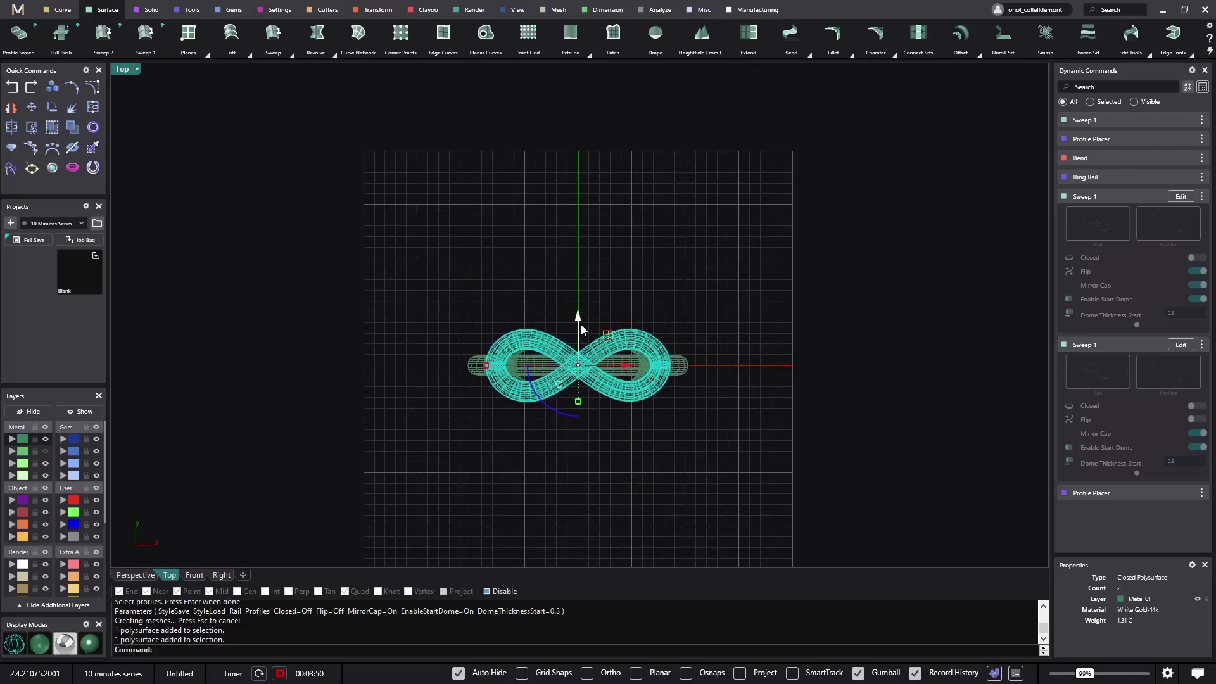
pyautogui.moveTo(581, 326); pyautogui.dragTo(579, 223)
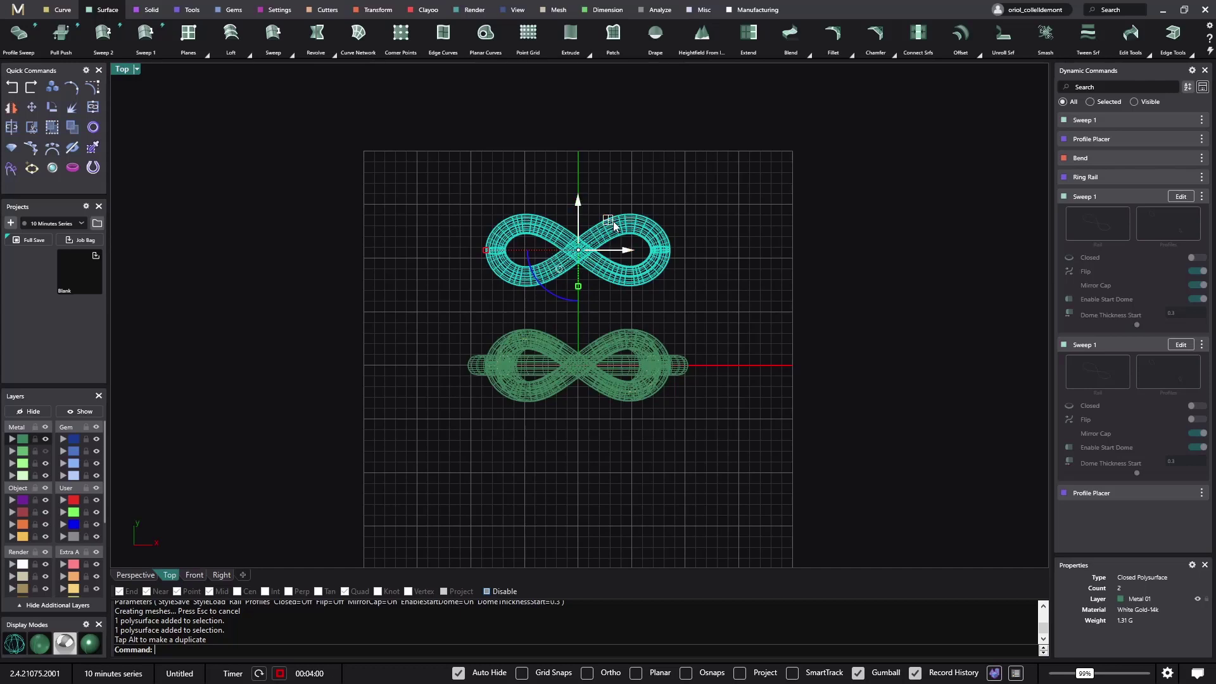
pyautogui.press('alt')
pyautogui.moveTo(607, 220); pyautogui.dragTo(523, 475)
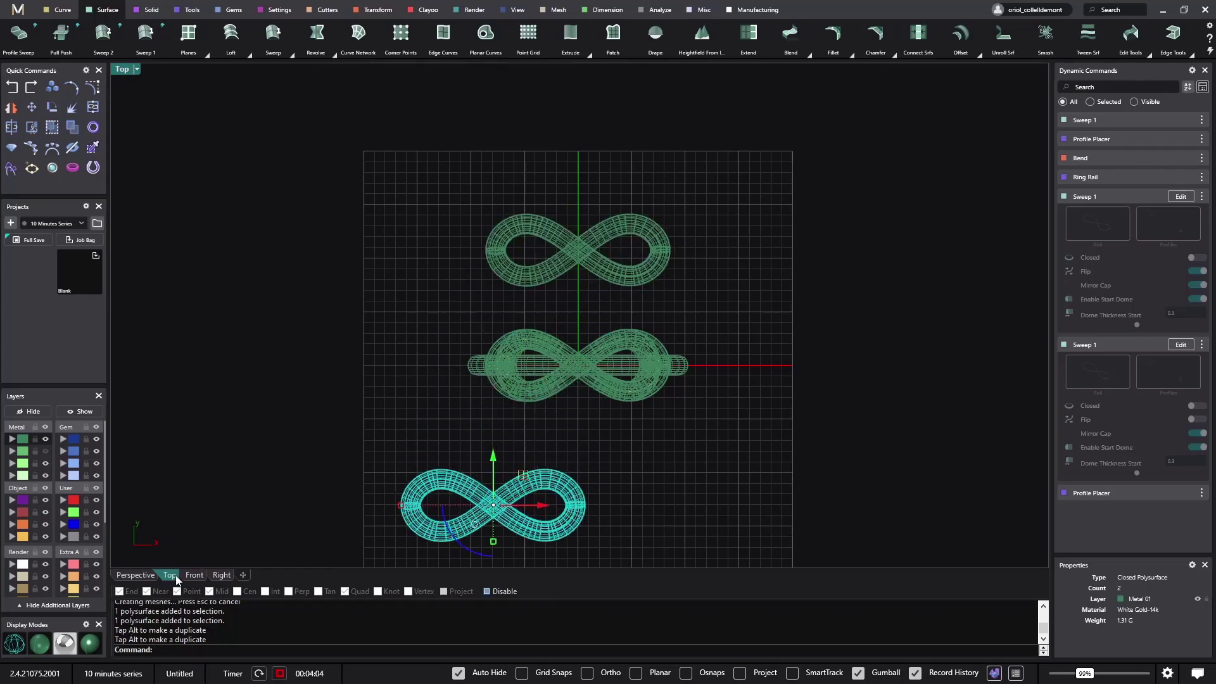
# Scale the lower-left duplicate figure-eight down and dismiss the history warning
pyautogui.click(130, 575)
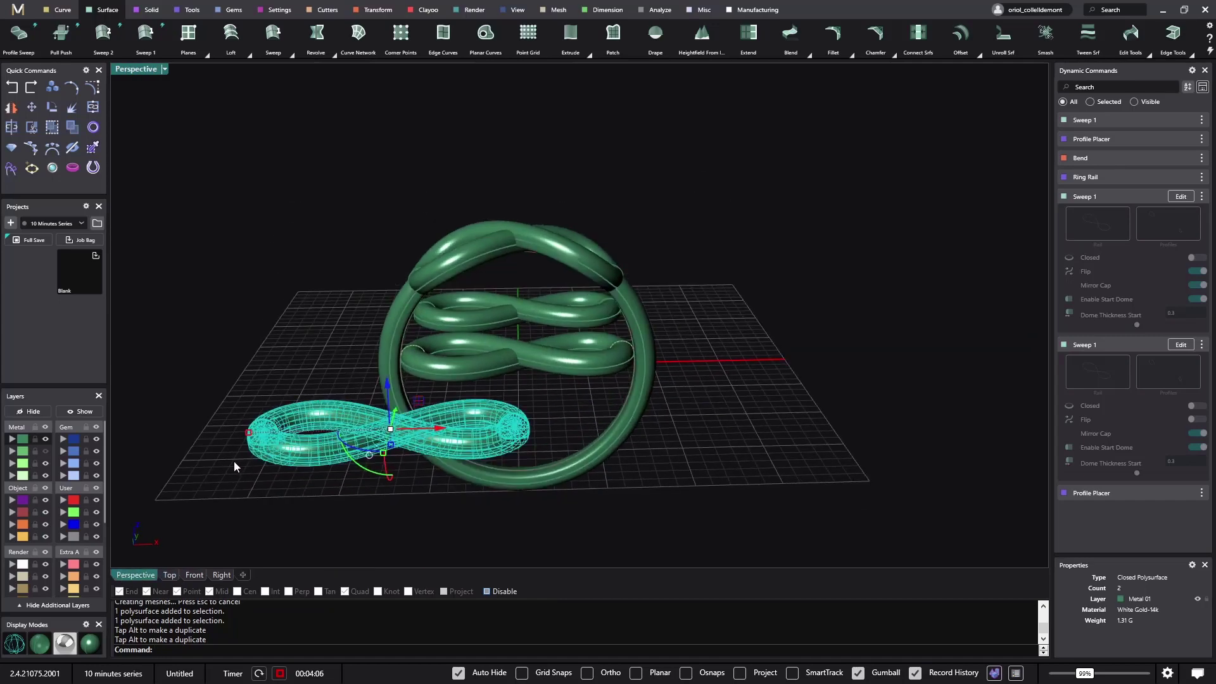
pyautogui.moveTo(249, 432); pyautogui.dragTo(285, 442)
pyautogui.click(612, 392)
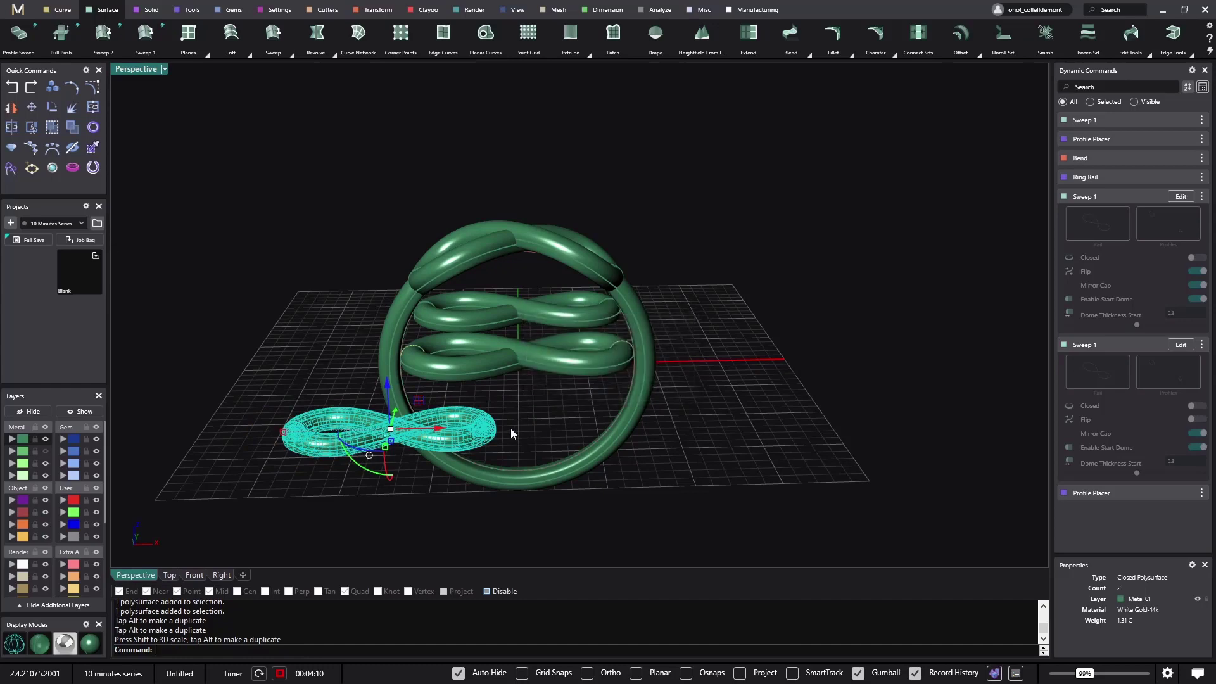
pyautogui.moveTo(507, 430); pyautogui.dragTo(537, 414, button='right')
pyautogui.doubleClick(141, 74)
# Rotate the small figure-eight 90° to stand upright beside the ring, then select both halves
pyautogui.moveTo(246, 478); pyautogui.dragTo(341, 485)
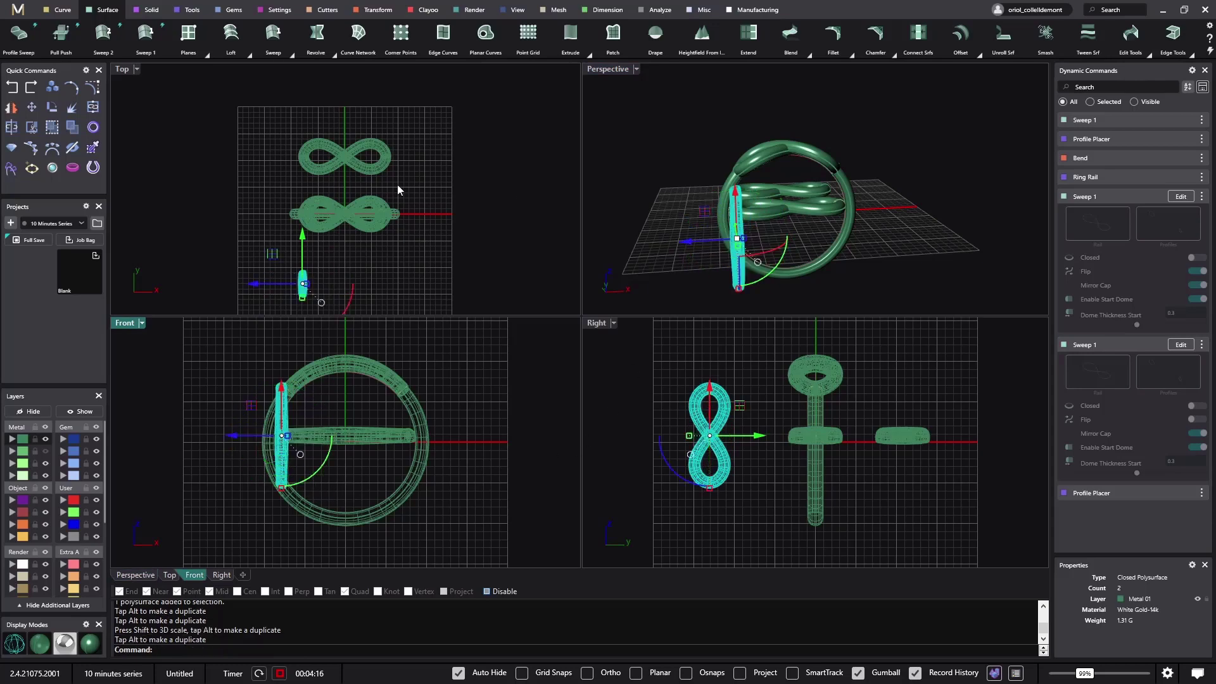
pyautogui.moveTo(353, 298); pyautogui.dragTo(354, 224)
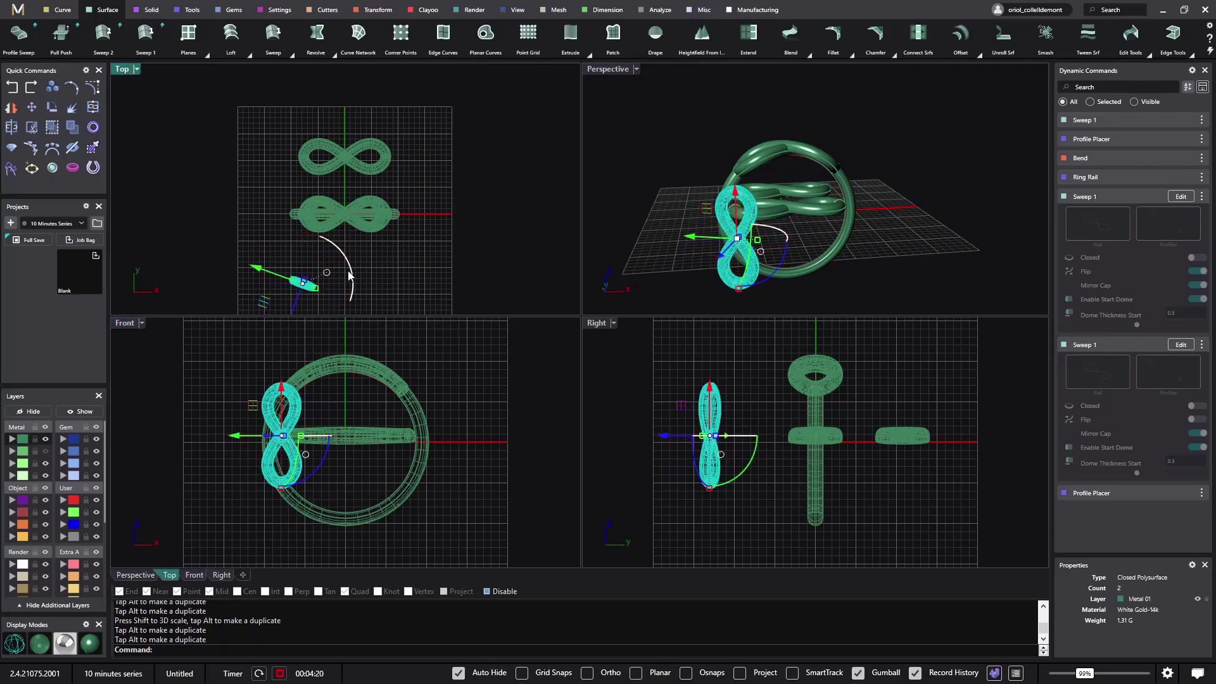
pyautogui.moveTo(353, 276)
pyautogui.mouseDown()
pyautogui.moveTo(349, 252)
pyautogui.moveTo(353, 262)
pyautogui.mouseUp()
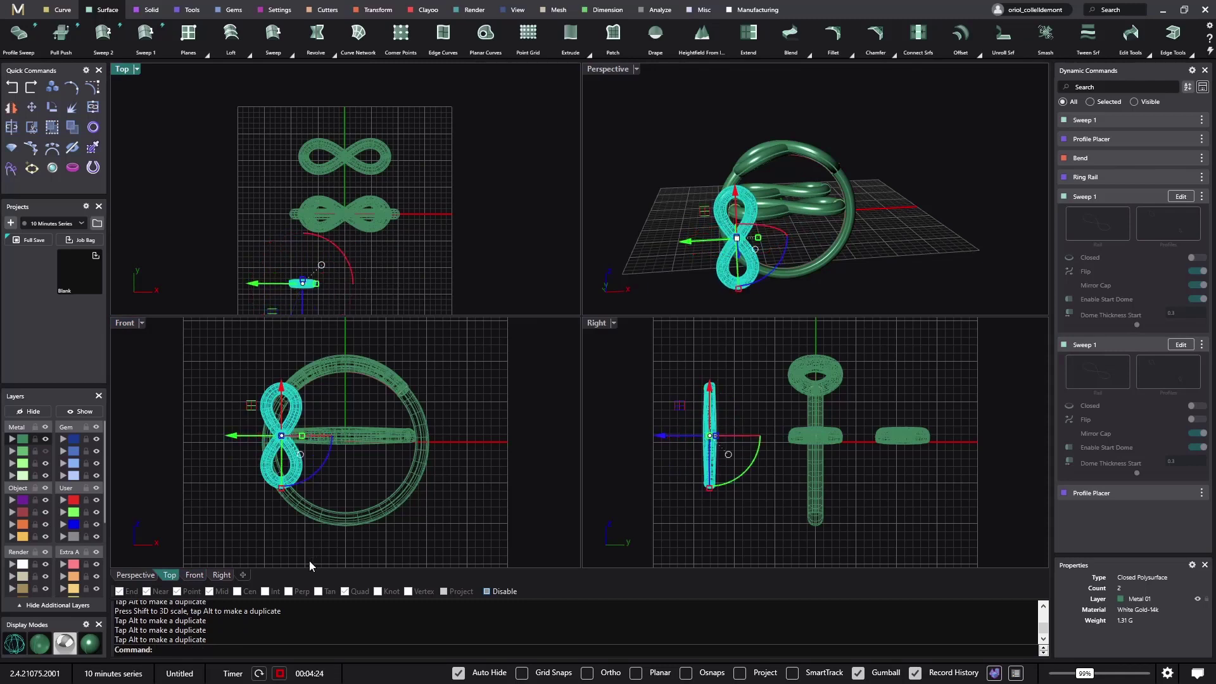
pyautogui.click(230, 525)
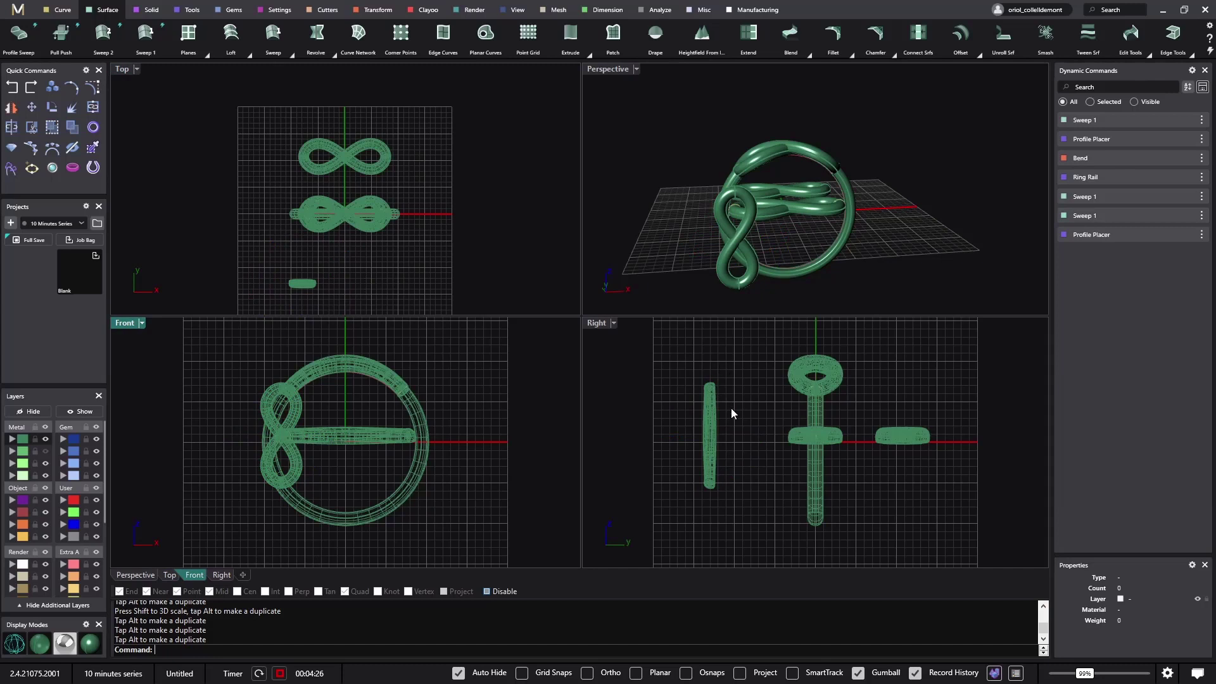
pyautogui.moveTo(731, 413); pyautogui.dragTo(697, 431)
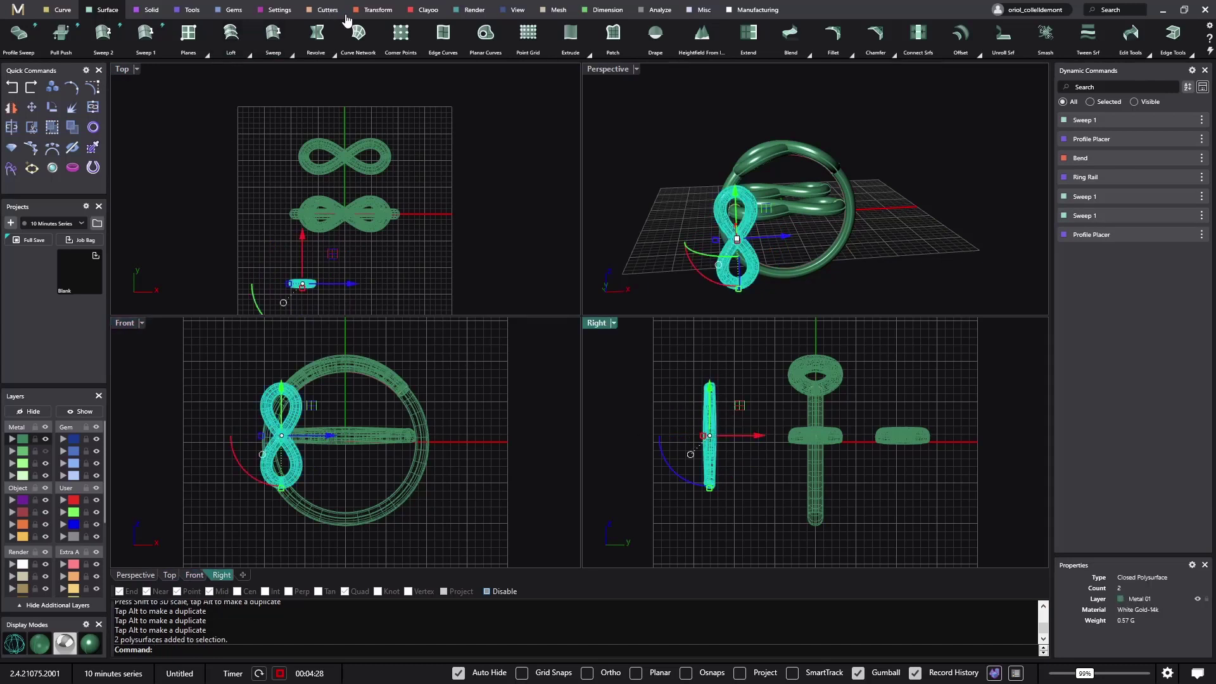
# Bend the small figure-eight 25° from its bottom side, with the initial point at 0.4
pyautogui.click(374, 10)
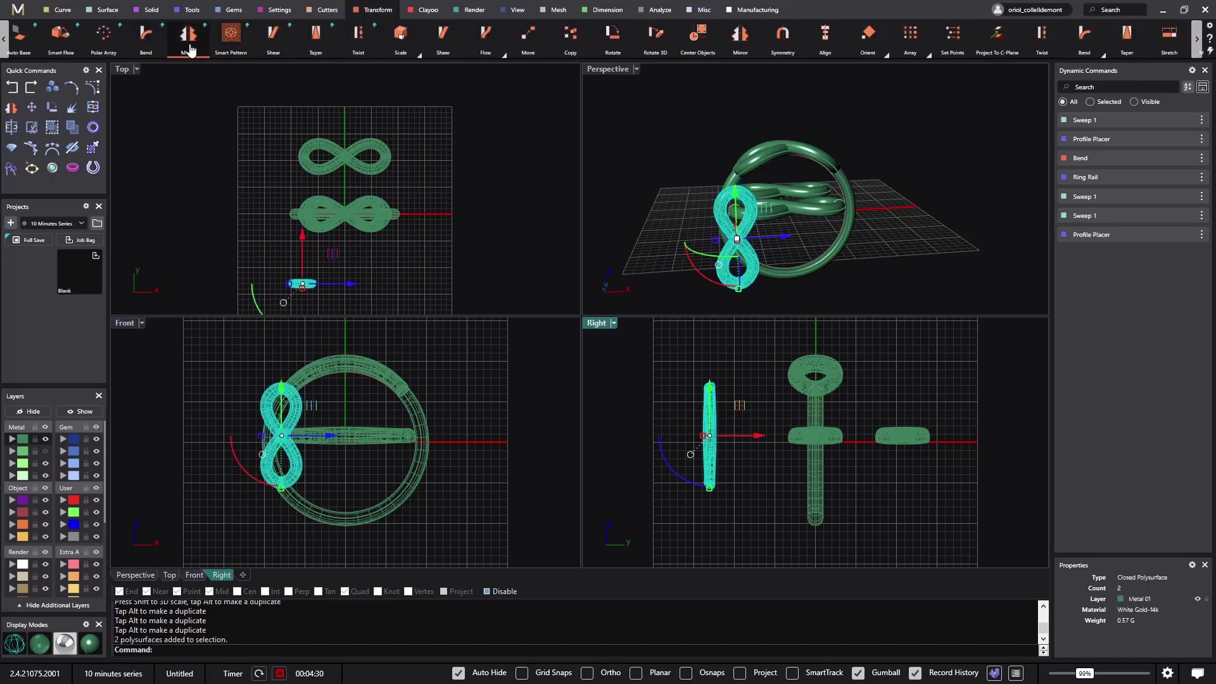
pyautogui.click(146, 37)
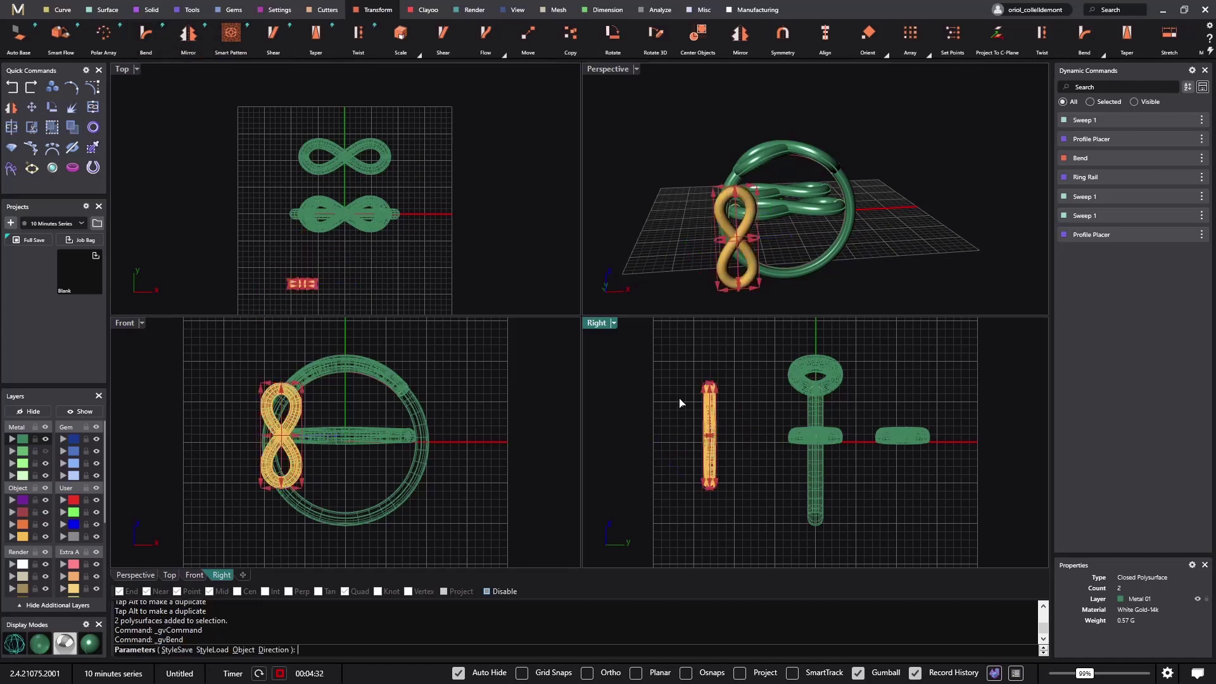
pyautogui.scroll(2, 704, 428)
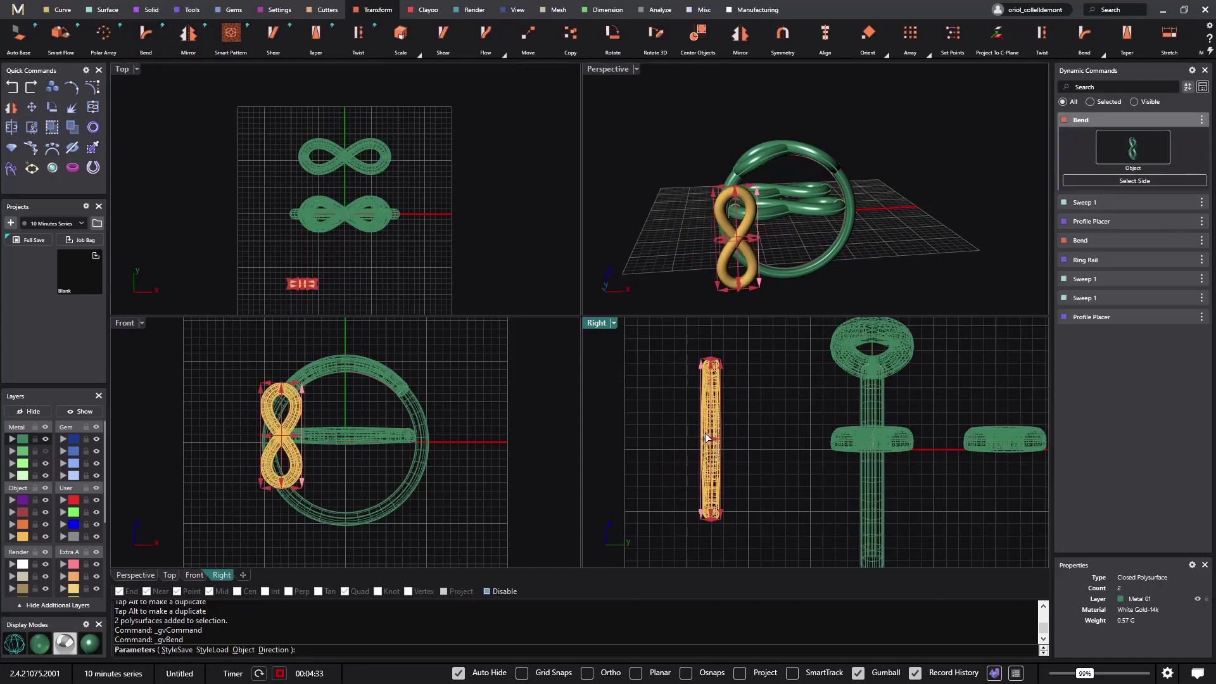
pyautogui.click(709, 519)
pyautogui.moveTo(714, 350); pyautogui.dragTo(716, 426)
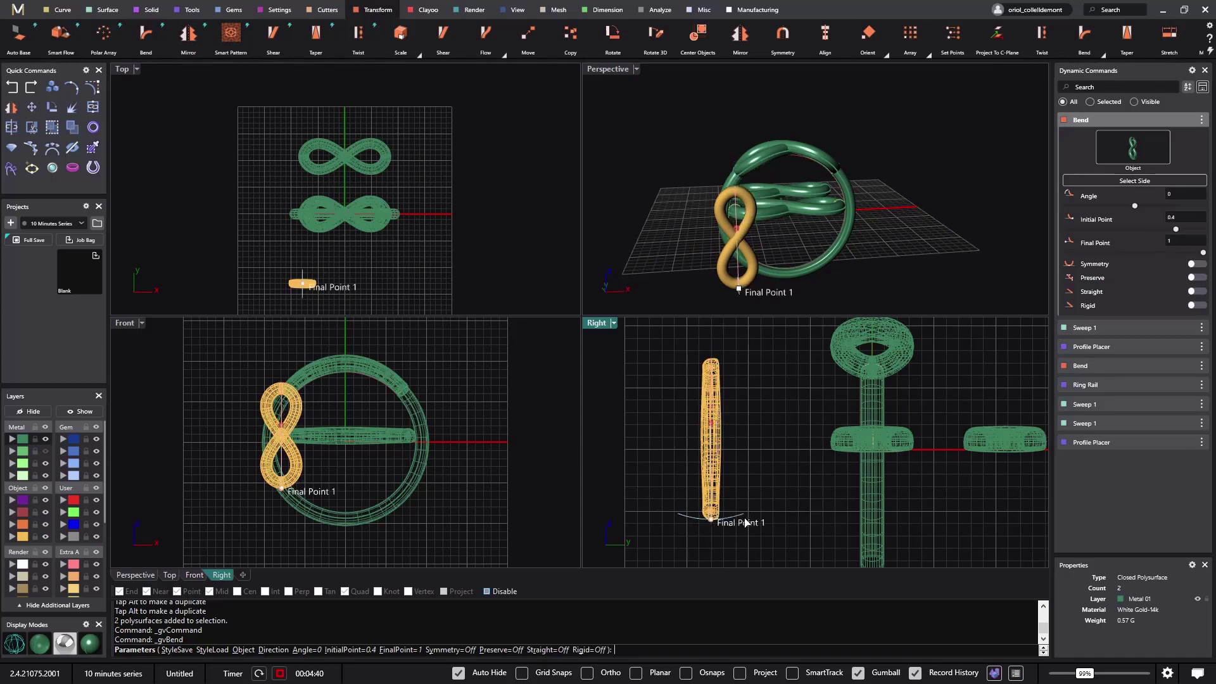
pyautogui.moveTo(745, 522)
pyautogui.mouseDown()
pyautogui.moveTo(757, 515)
pyautogui.moveTo(716, 530)
pyautogui.moveTo(753, 510)
pyautogui.mouseUp()
pyautogui.press('Return')
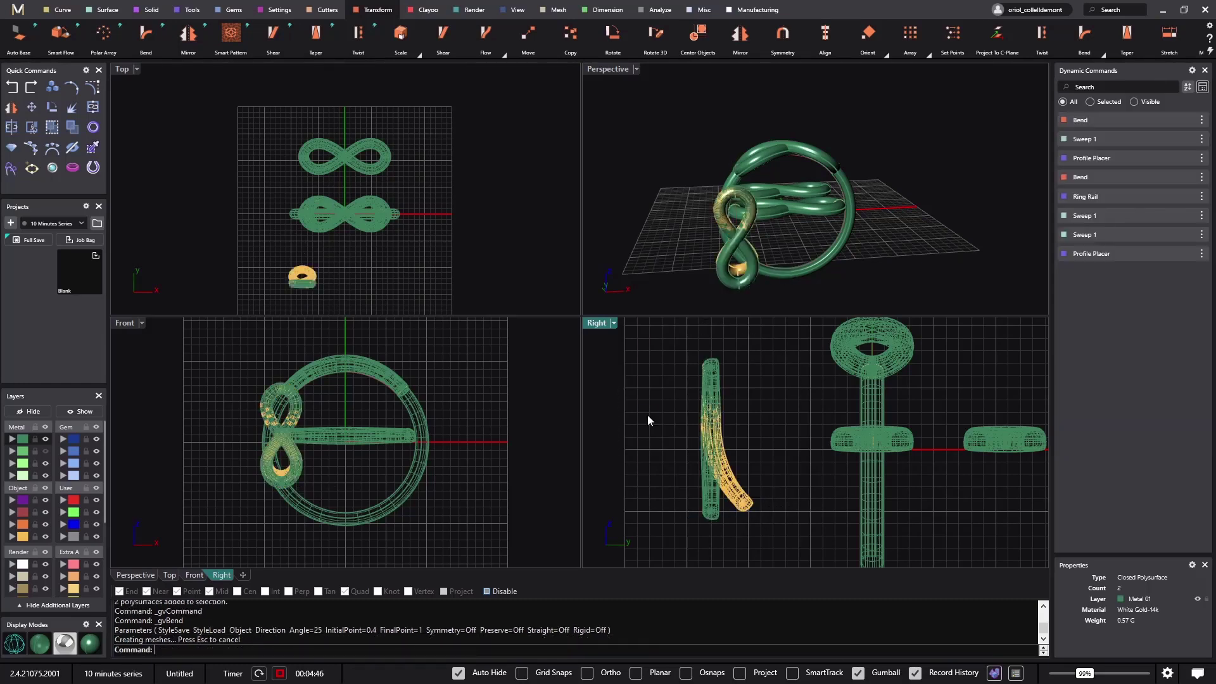
# Move the bent figure-eight pieces to the Metal 02 layer and tilt them slightly
pyautogui.moveTo(691, 503); pyautogui.dragTo(692, 502)
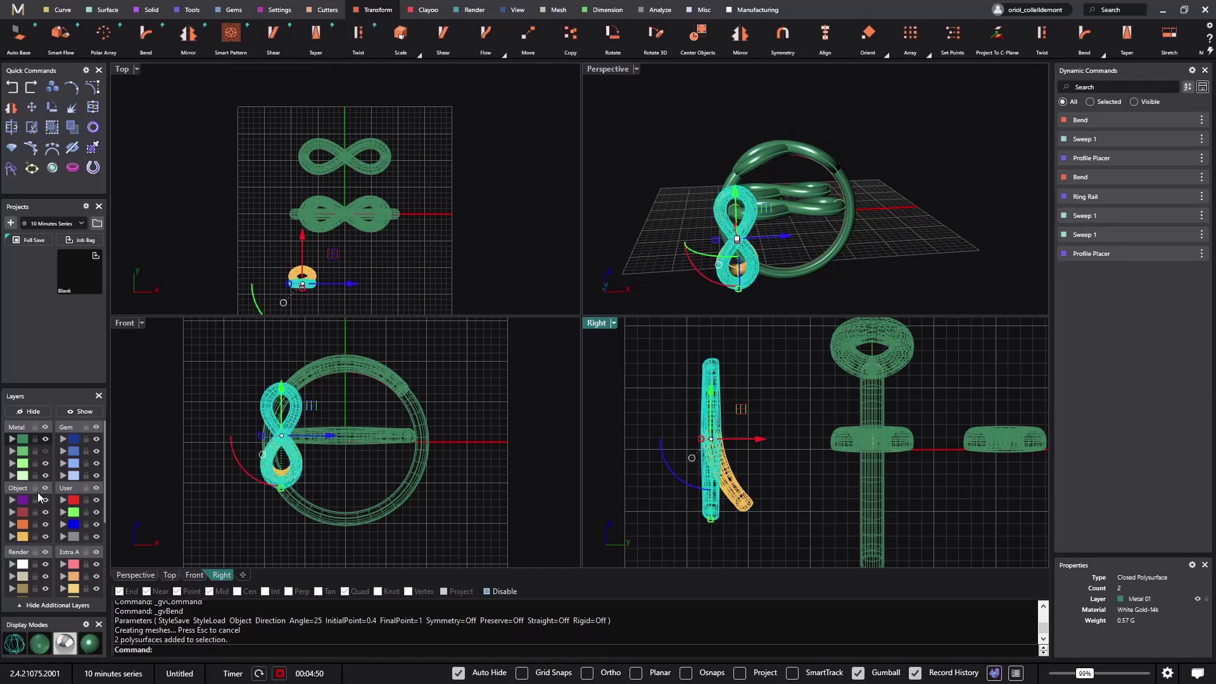
pyautogui.click(12, 454)
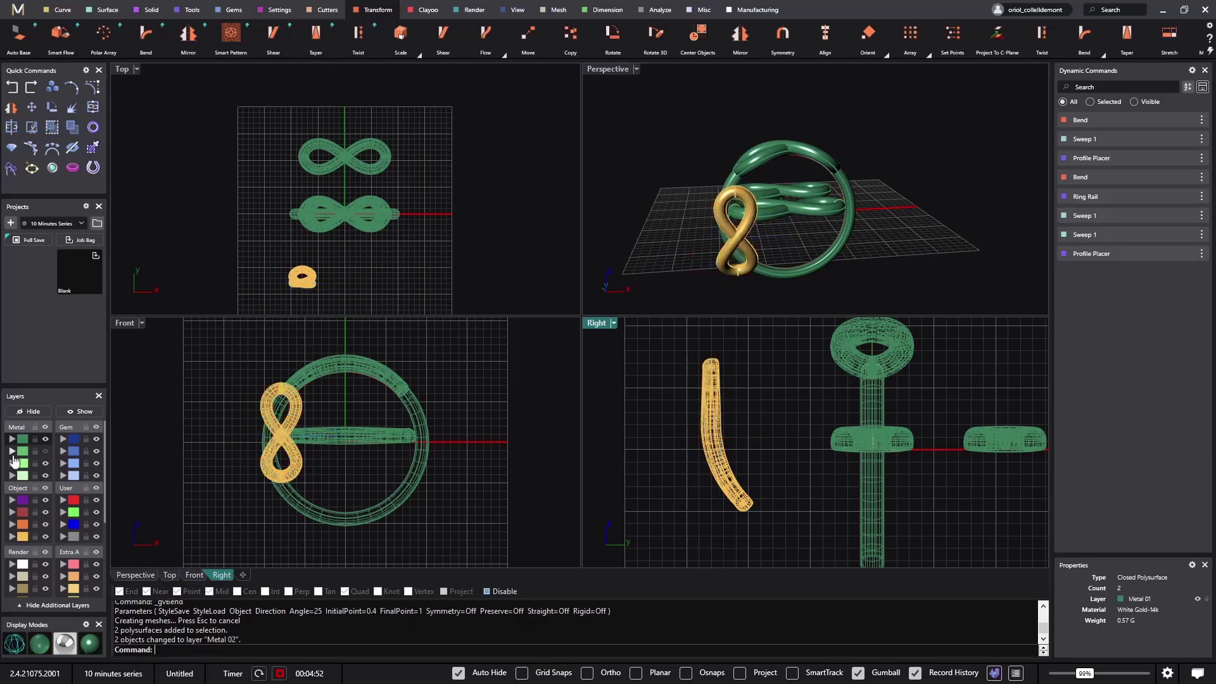
pyautogui.moveTo(740, 386); pyautogui.dragTo(647, 430)
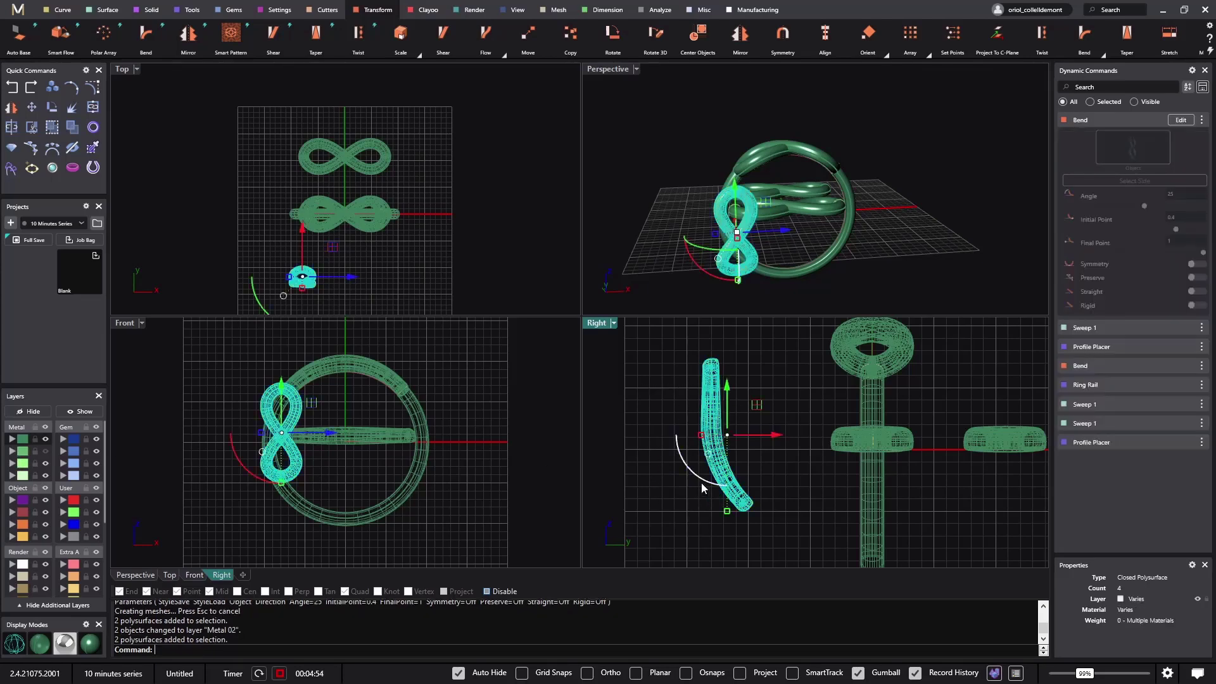
pyautogui.moveTo(697, 482); pyautogui.dragTo(640, 510)
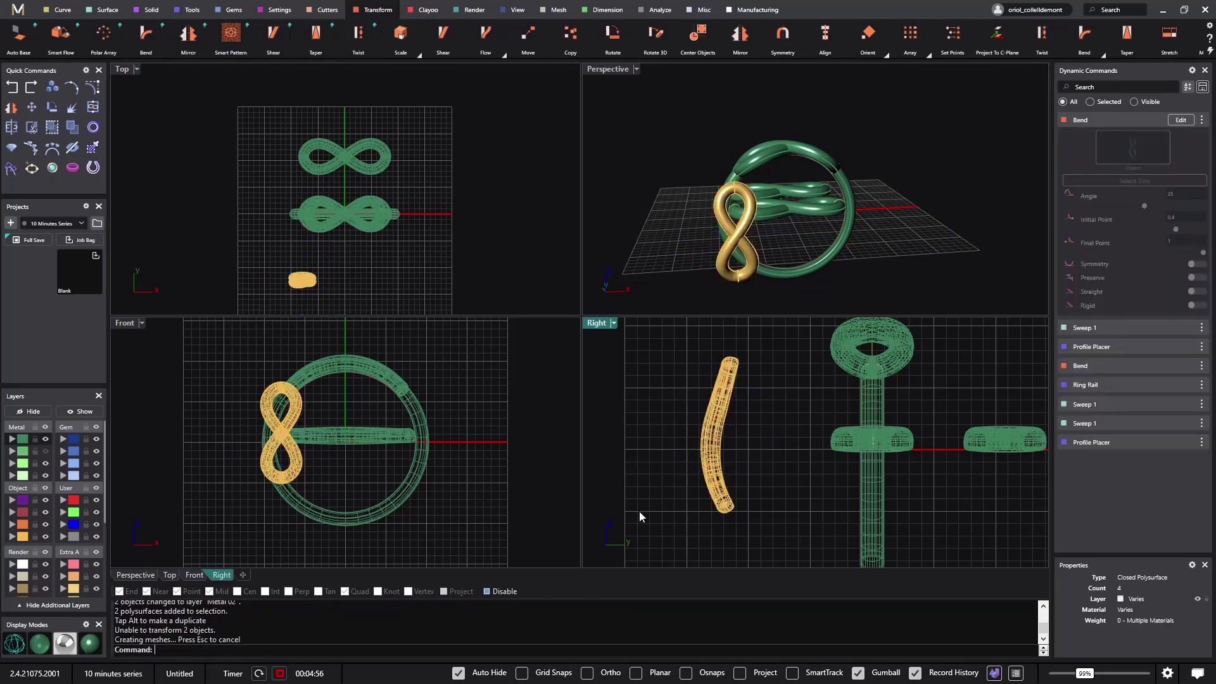
pyautogui.click(131, 574)
pyautogui.click(185, 518)
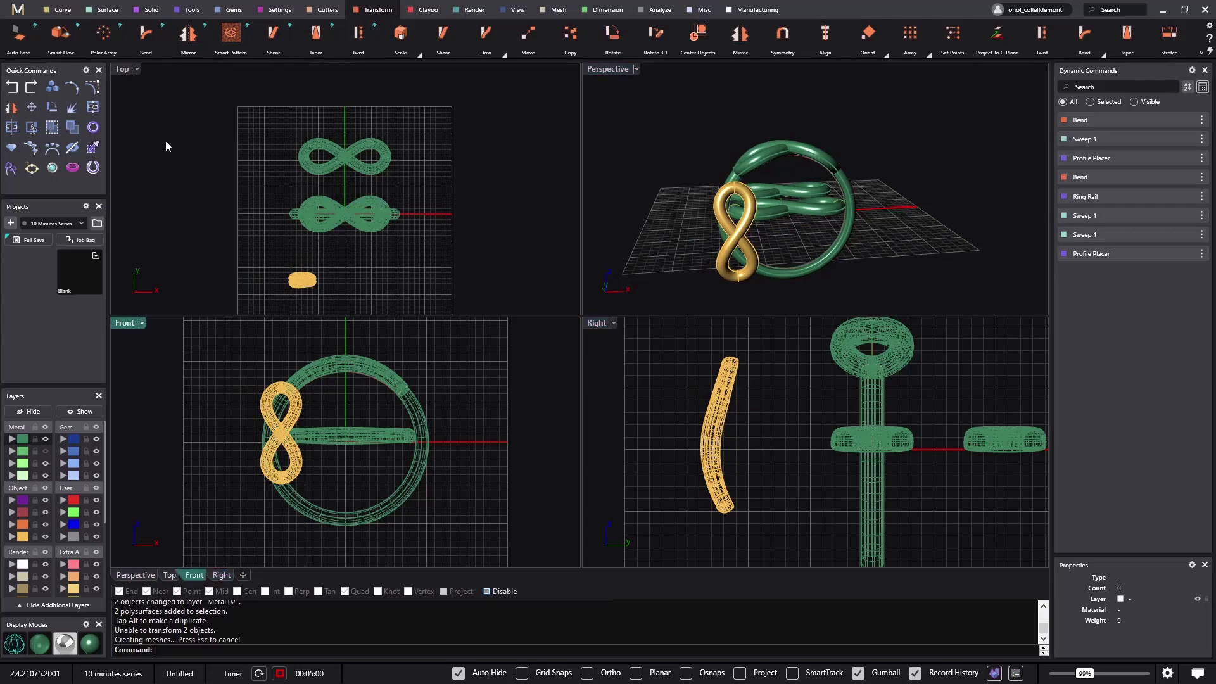
pyautogui.doubleClick(119, 67)
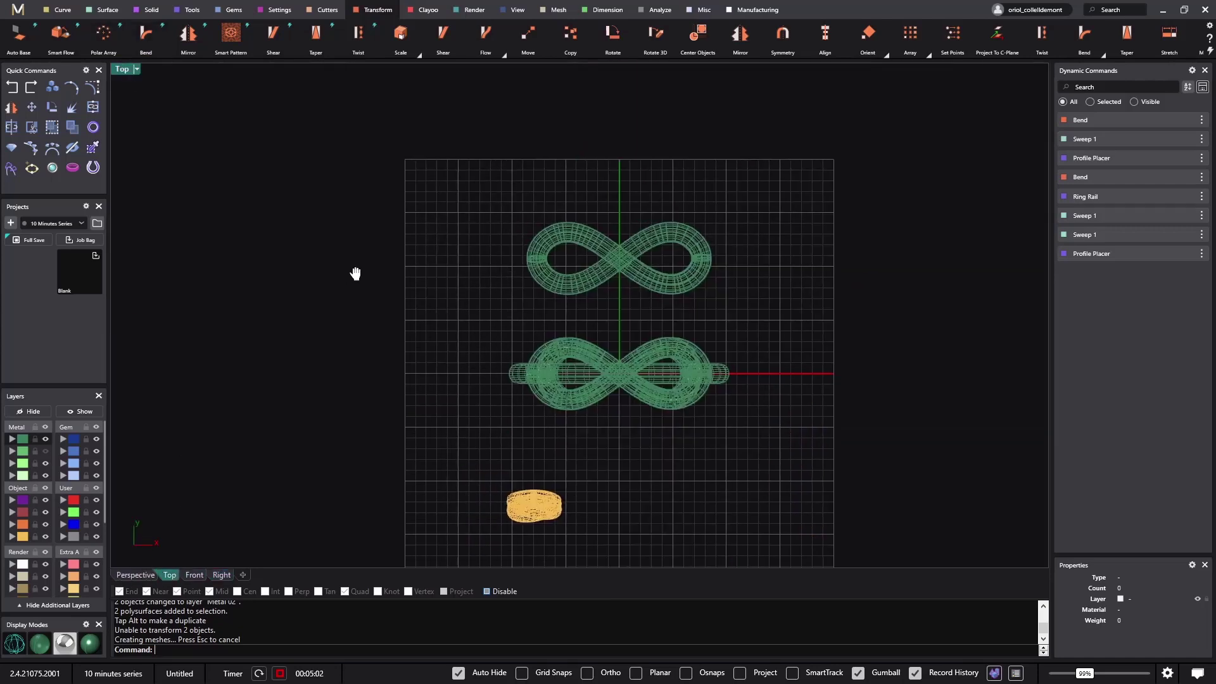
# Extract an isocurve from the knot's middle tube, sliding it to U 0.58
pyautogui.click(133, 575)
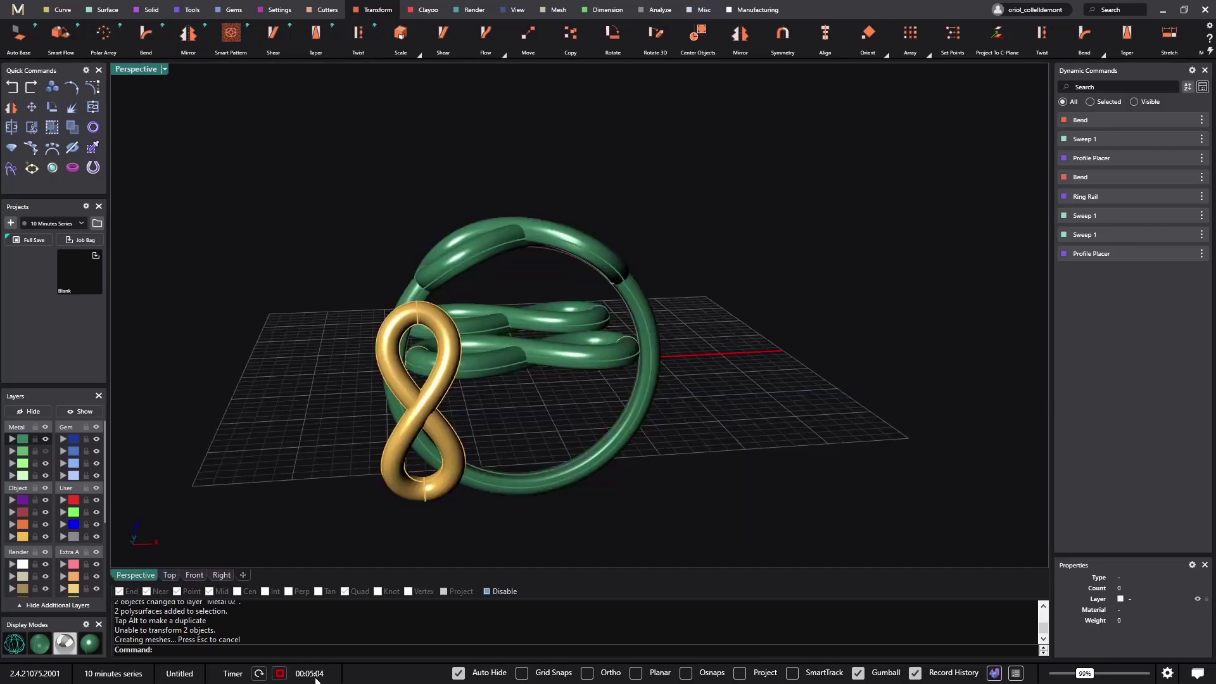
pyautogui.moveTo(443, 510); pyautogui.dragTo(594, 427, button='right')
pyautogui.click(582, 385)
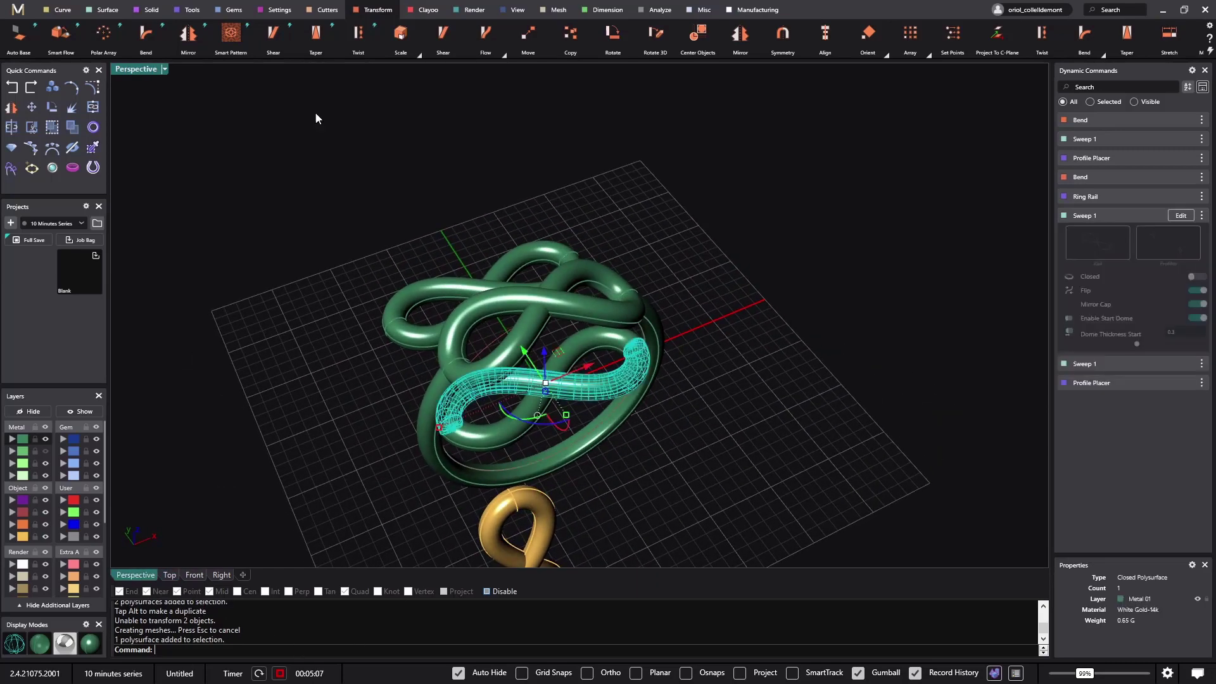
pyautogui.click(63, 10)
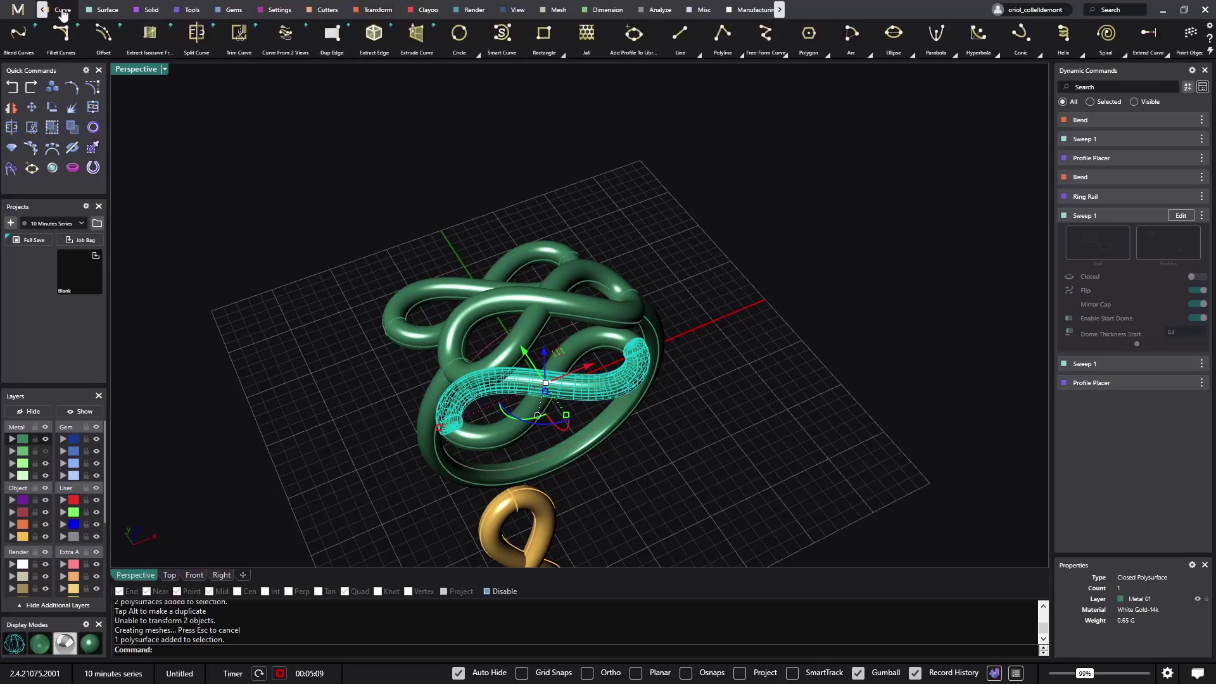
pyautogui.click(150, 35)
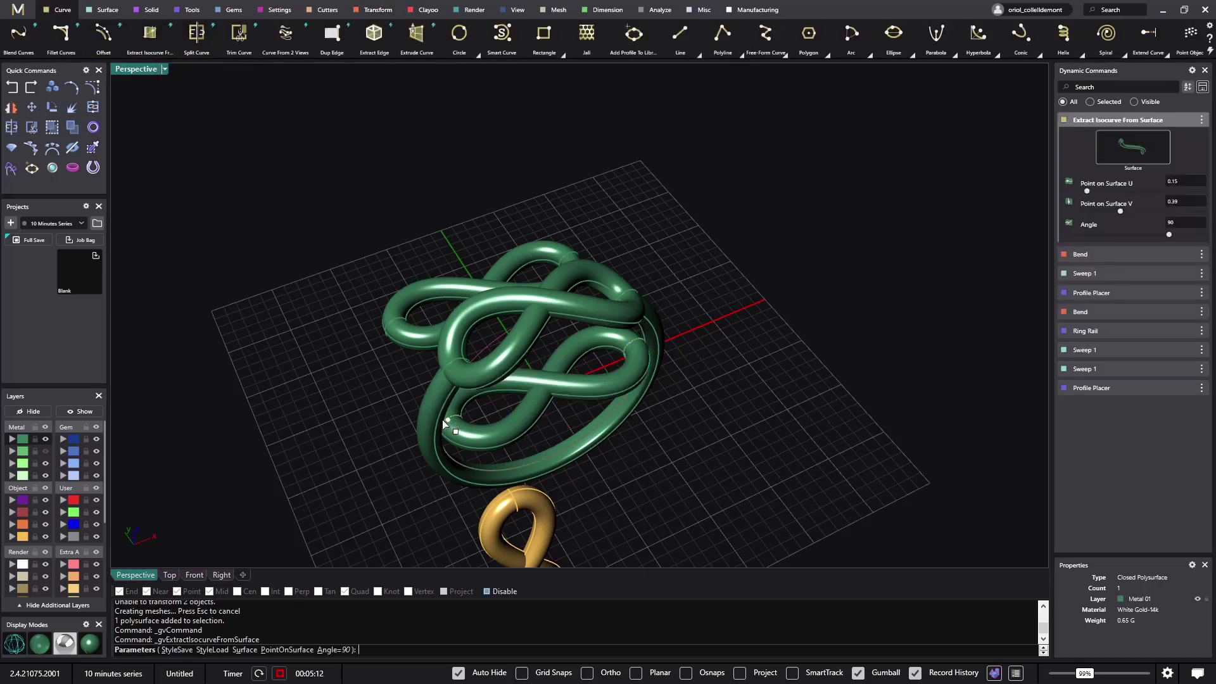
pyautogui.moveTo(462, 415); pyautogui.dragTo(565, 380)
# Set the isocurve's V position to 0.5, finish it, and select it among the overlapping tubes
pyautogui.click(1185, 201)
pyautogui.write('.5')
pyautogui.press('Tab')
pyautogui.rightClick(735, 336)
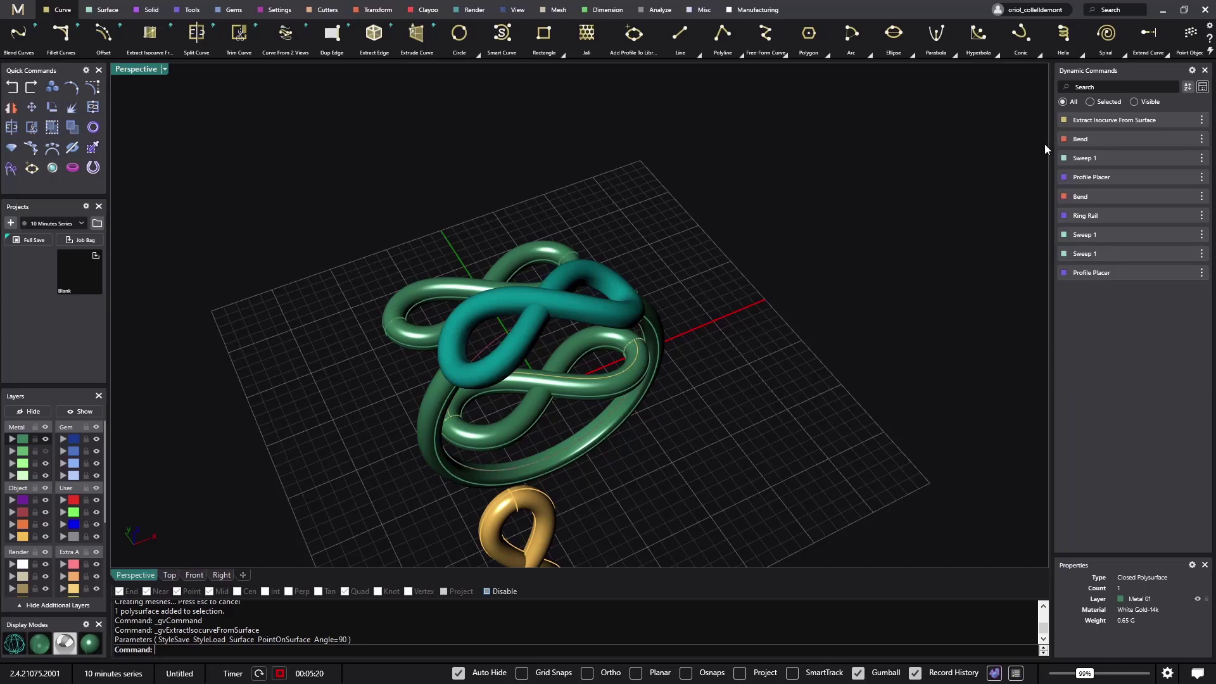
pyautogui.click(587, 378)
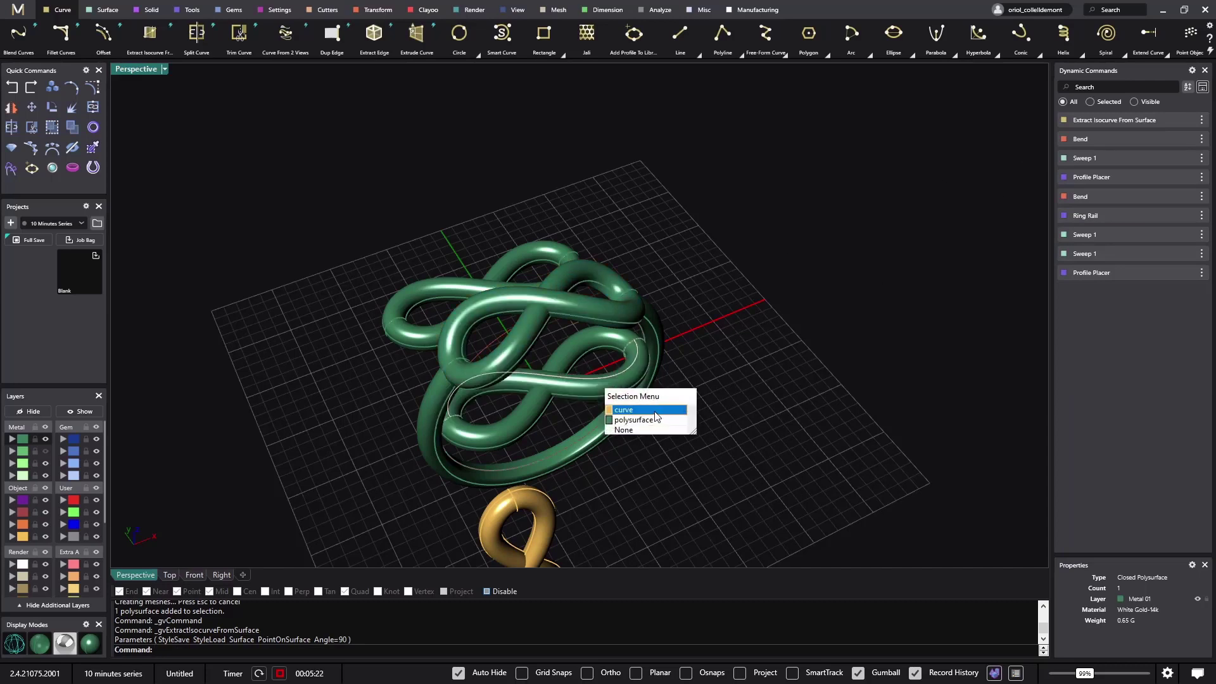
pyautogui.click(643, 408)
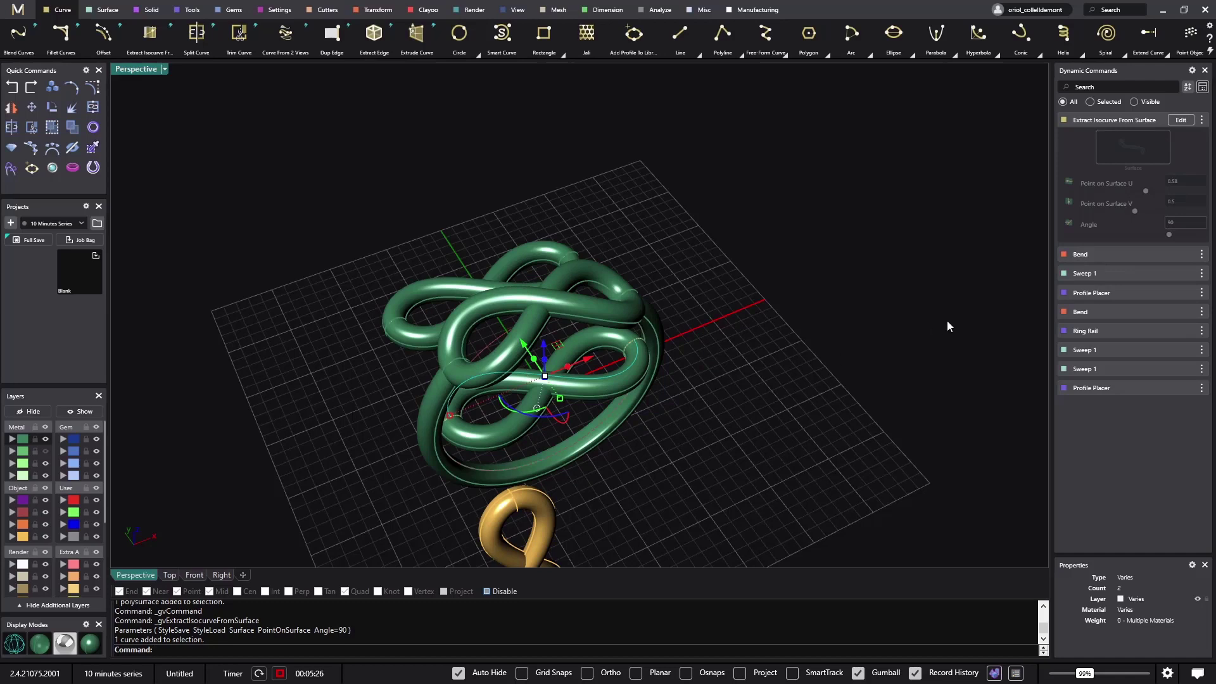
# Copy the isocurve with its history and paste three copies
pyautogui.hotkey('ctrl', 'c')
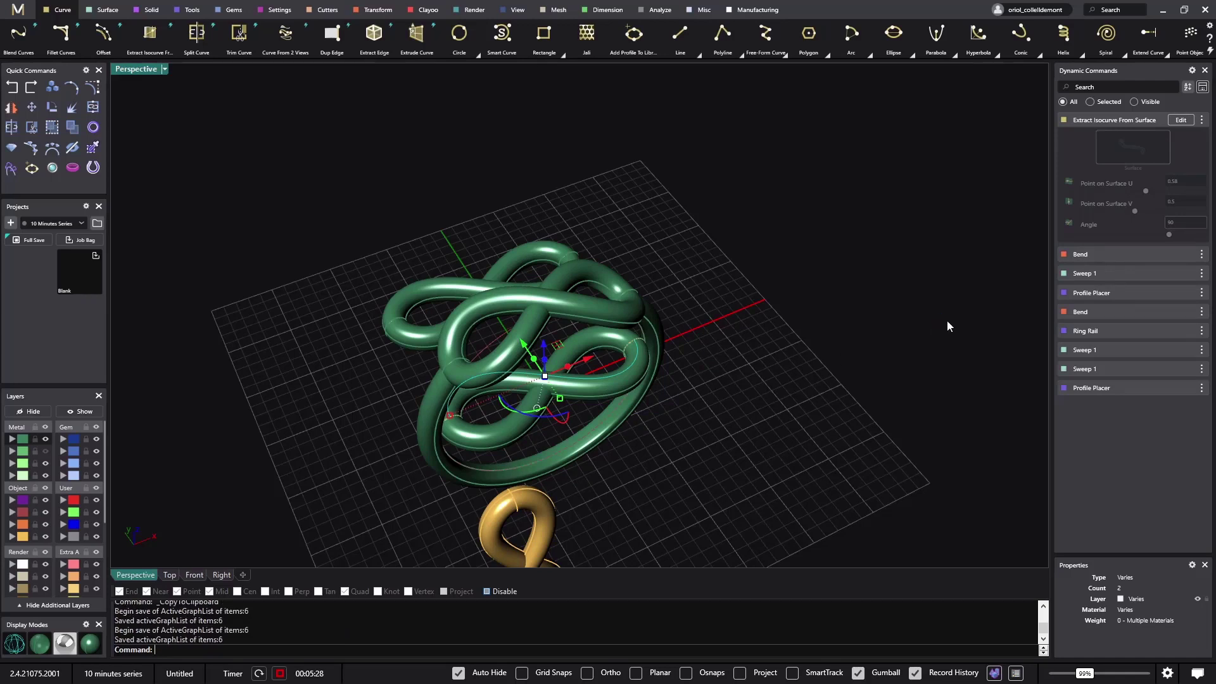
pyautogui.hotkey('ctrl', 'v')
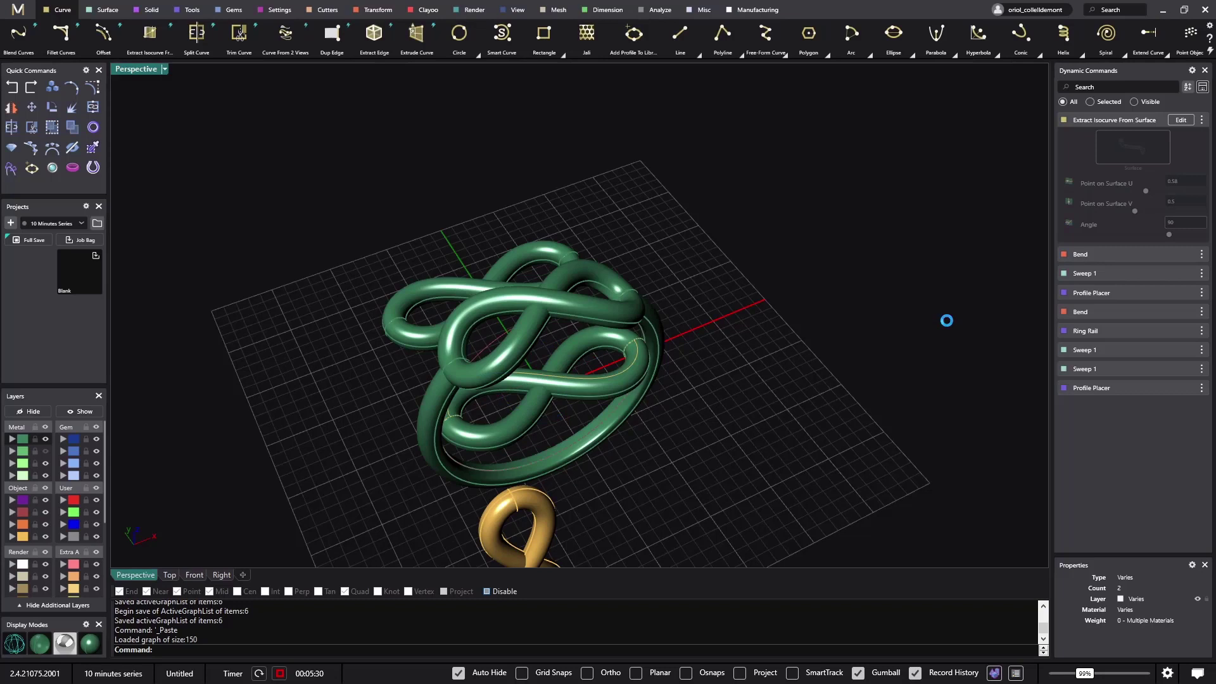
pyautogui.hotkey('ctrl', 'v')
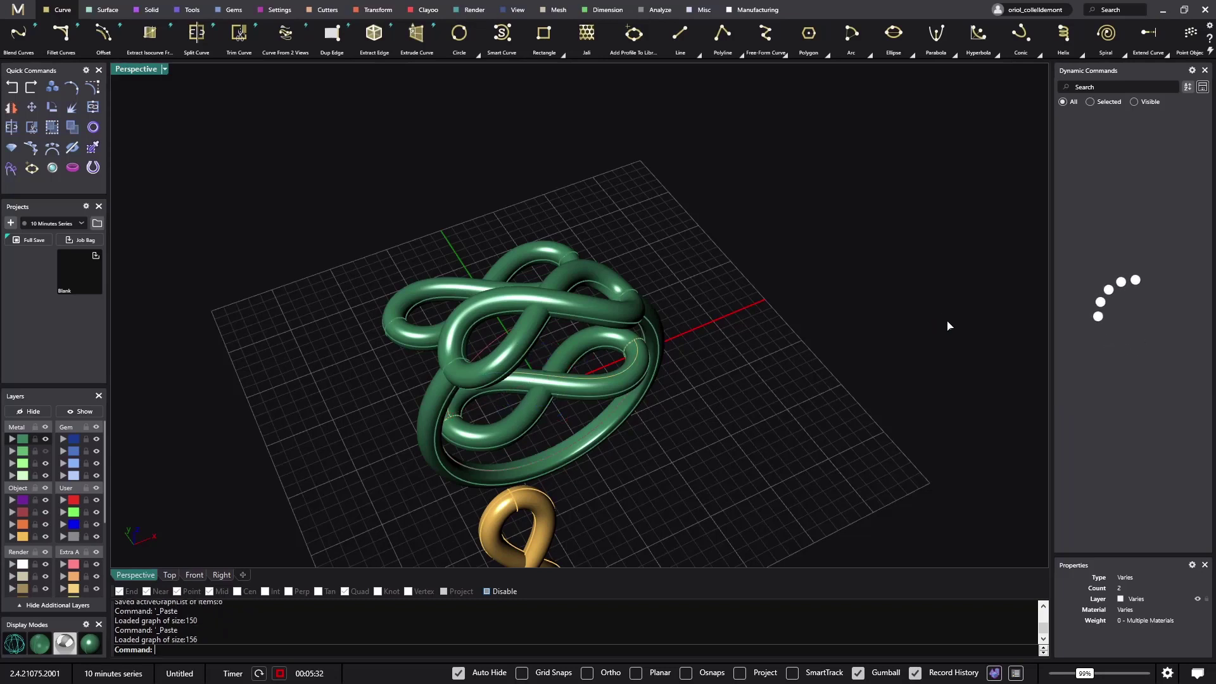
pyautogui.hotkey('ctrl', 'v')
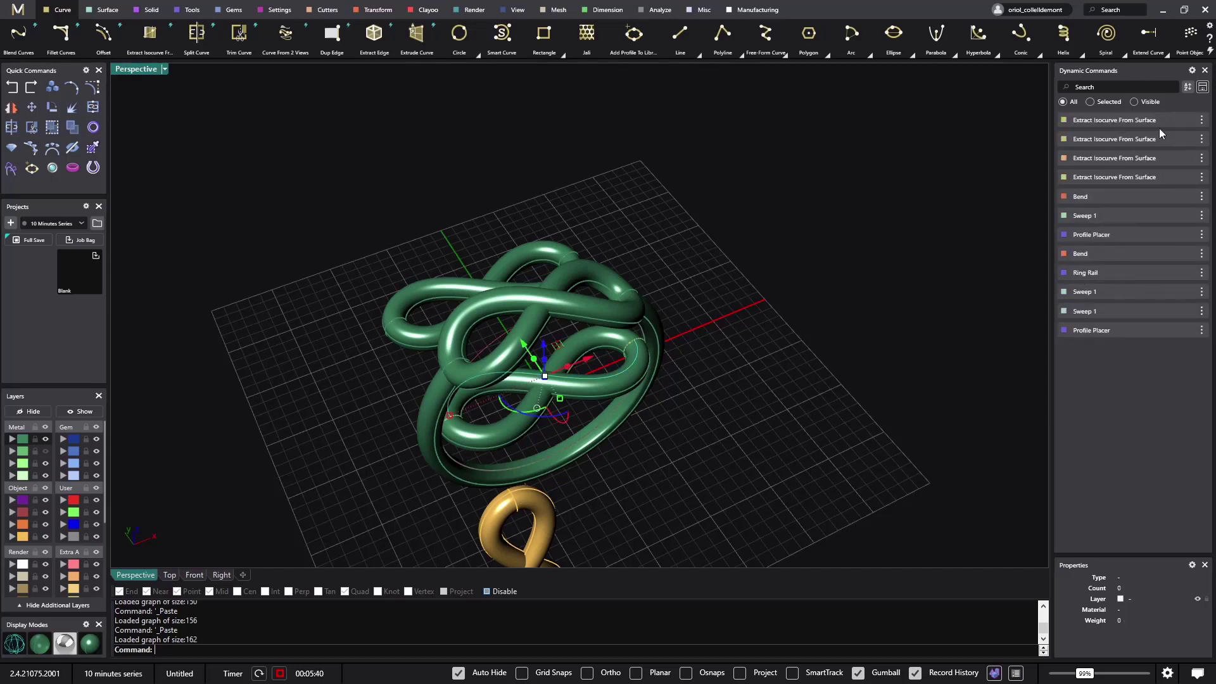
# Reassign the third isocurve copy to the upper-left knot tube
pyautogui.moveTo(859, 291); pyautogui.dragTo(833, 275, button='right')
pyautogui.moveTo(1138, 201)
pyautogui.click(1180, 157)
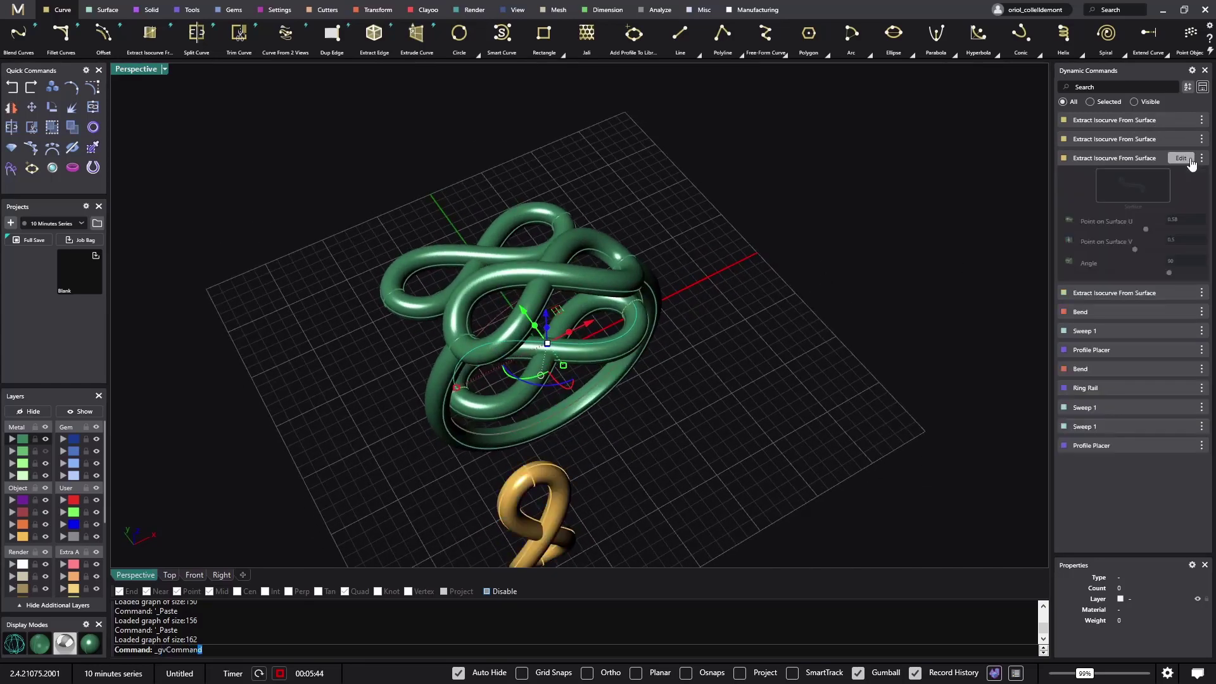
pyautogui.click(1154, 188)
pyautogui.click(433, 252)
pyautogui.rightClick(834, 260)
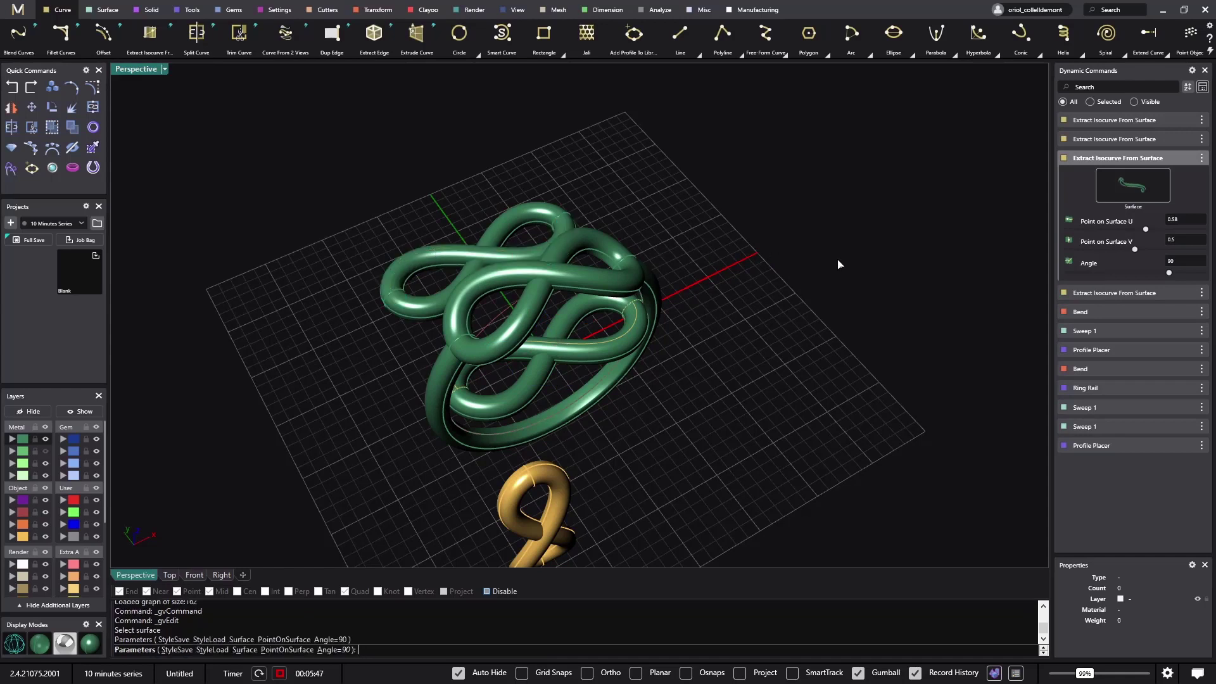
# Reassign the second isocurve copy to another knot tube
pyautogui.click(1180, 138)
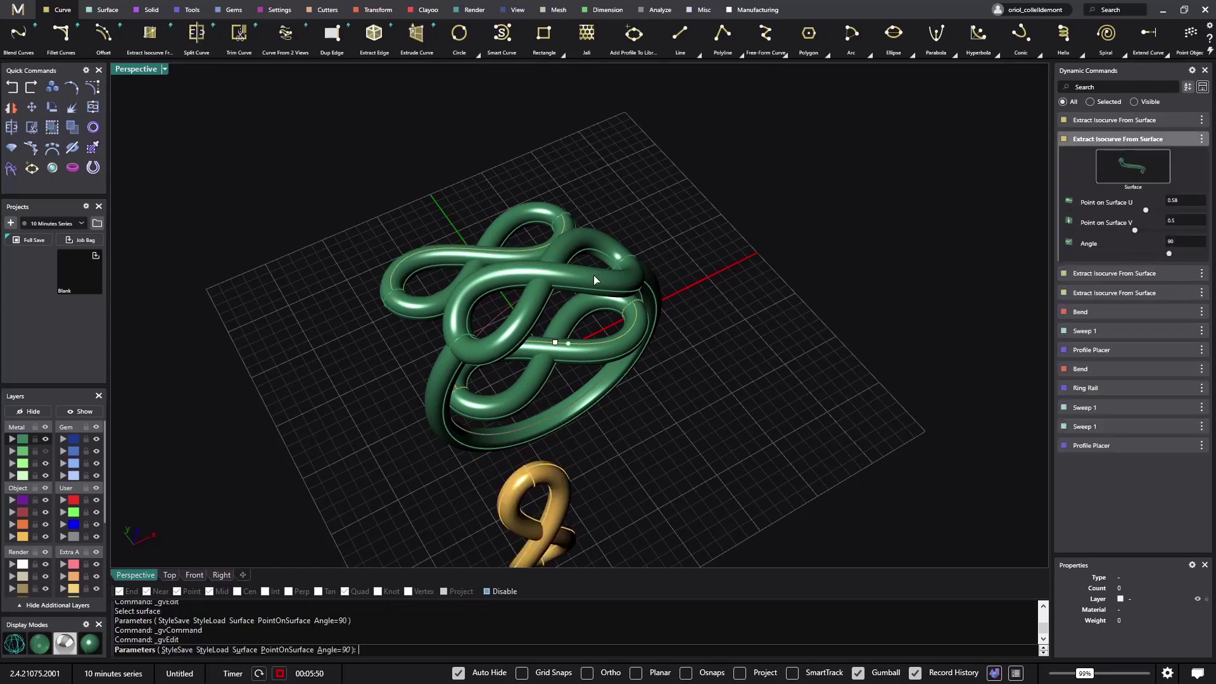
pyautogui.click(1117, 172)
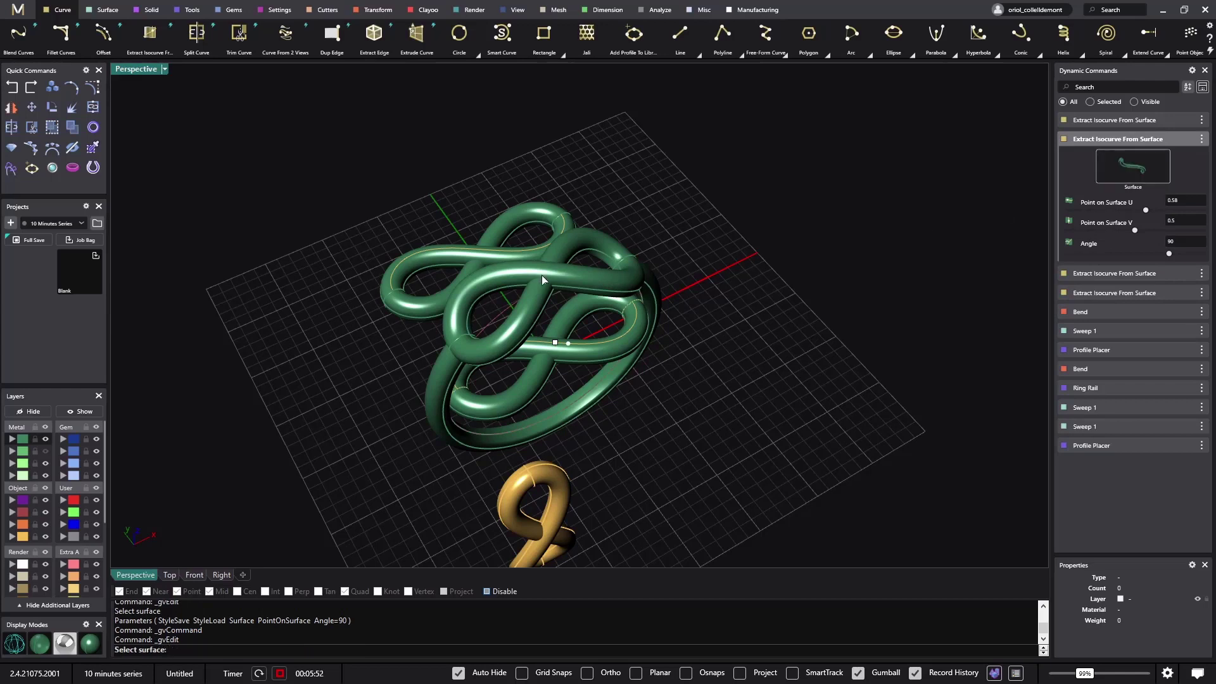
pyautogui.click(574, 276)
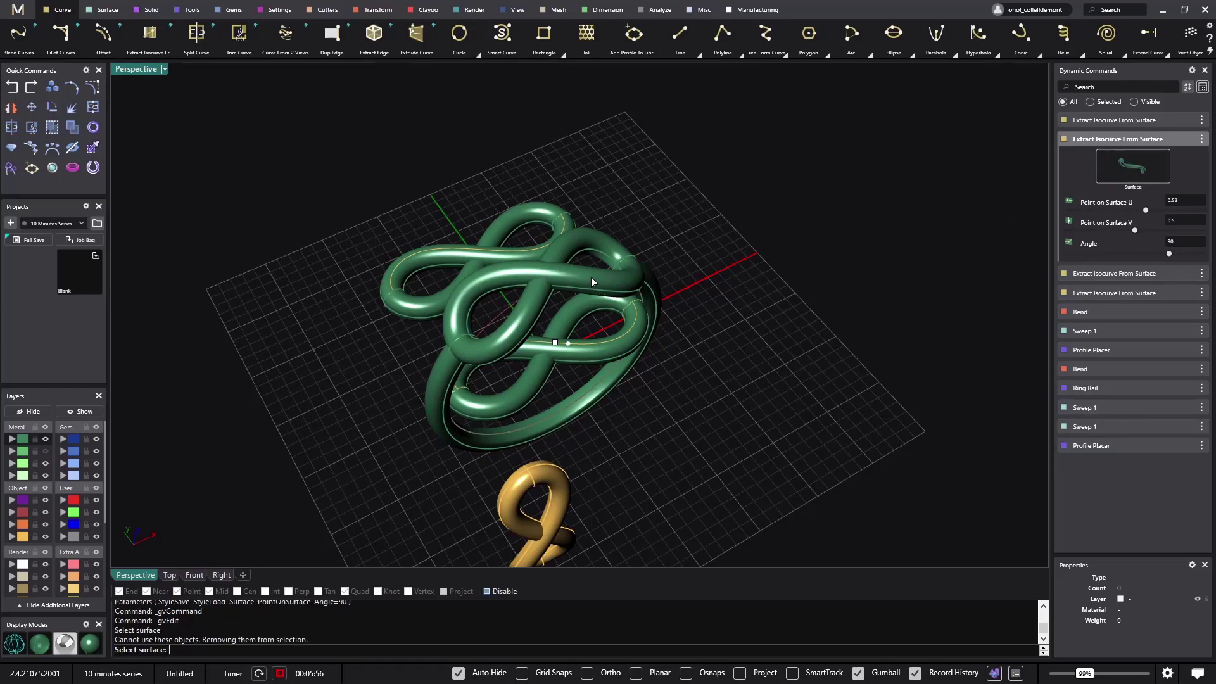
pyautogui.click(595, 277)
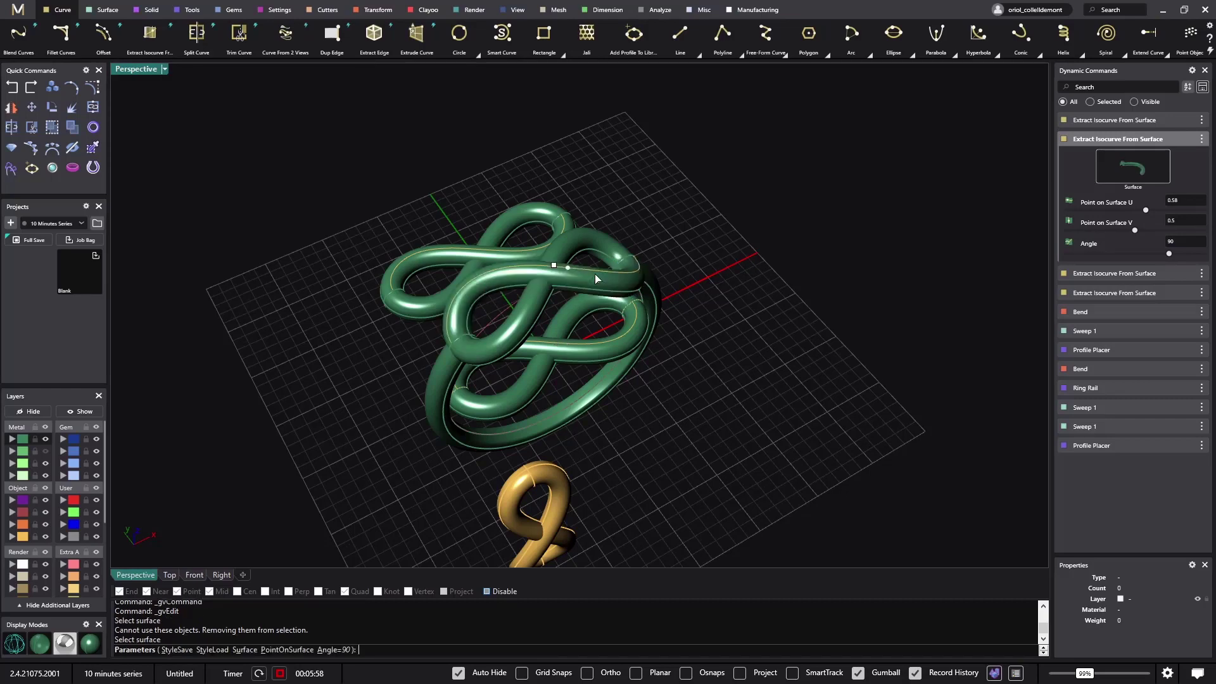
pyautogui.rightClick(742, 285)
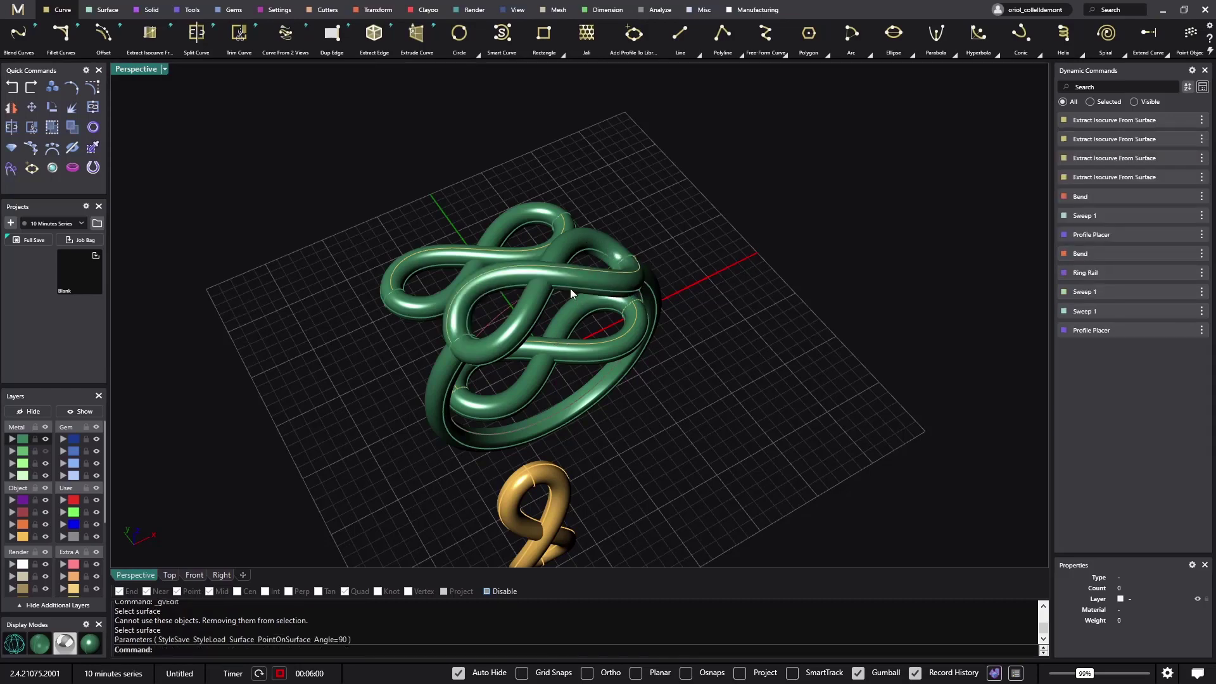
# Put the gold figure-8 pendant on the Metal 01 layer
pyautogui.moveTo(584, 296); pyautogui.dragTo(643, 343, button='right')
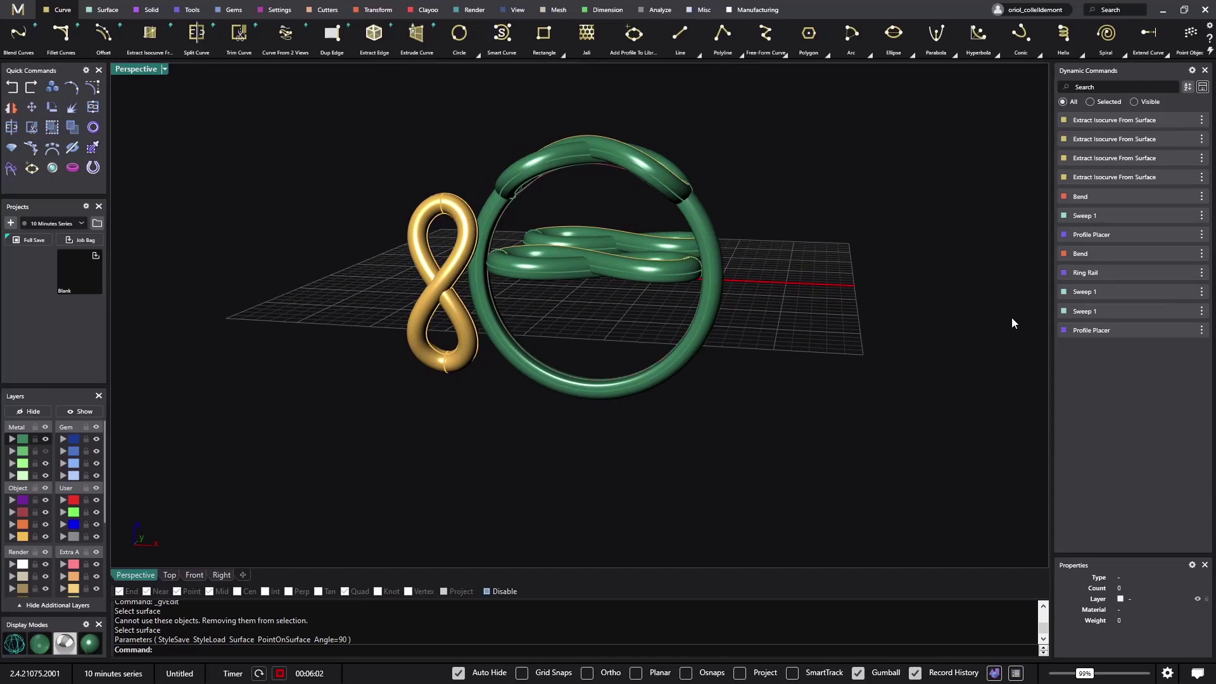
pyautogui.click(440, 290)
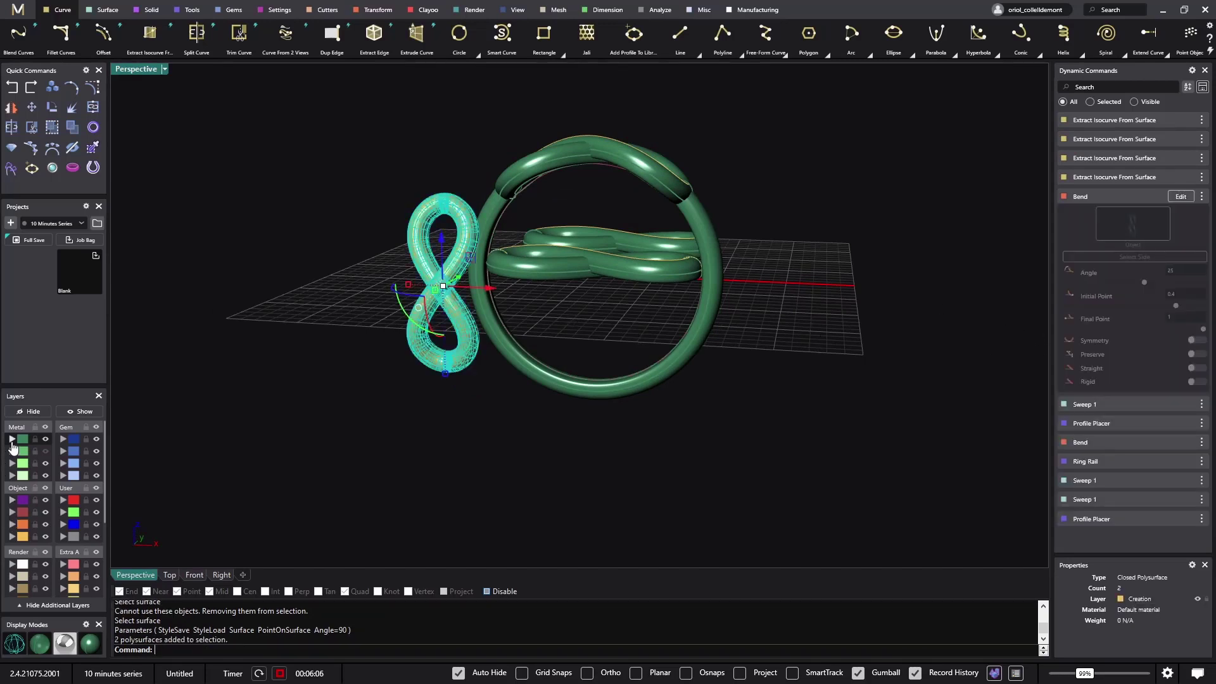
pyautogui.click(12, 438)
pyautogui.click(273, 459)
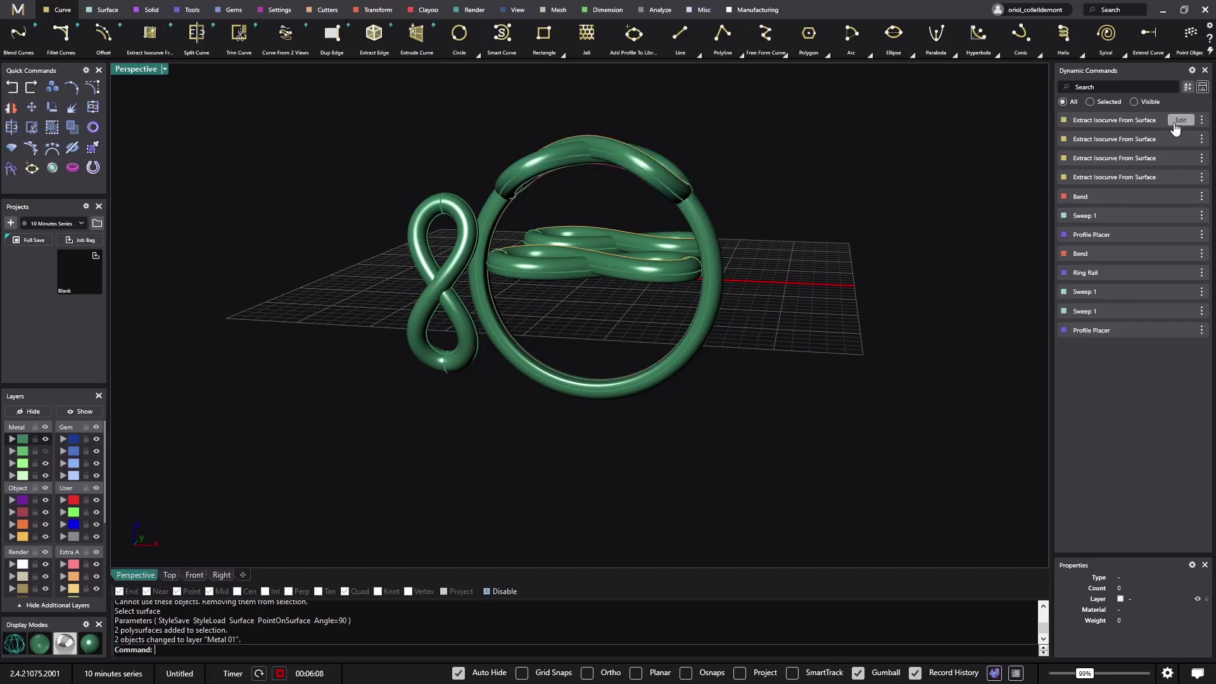
# Reassign the first isocurve copy onto the figure-8 surface
pyautogui.click(1174, 120)
pyautogui.click(1131, 152)
pyautogui.click(451, 278)
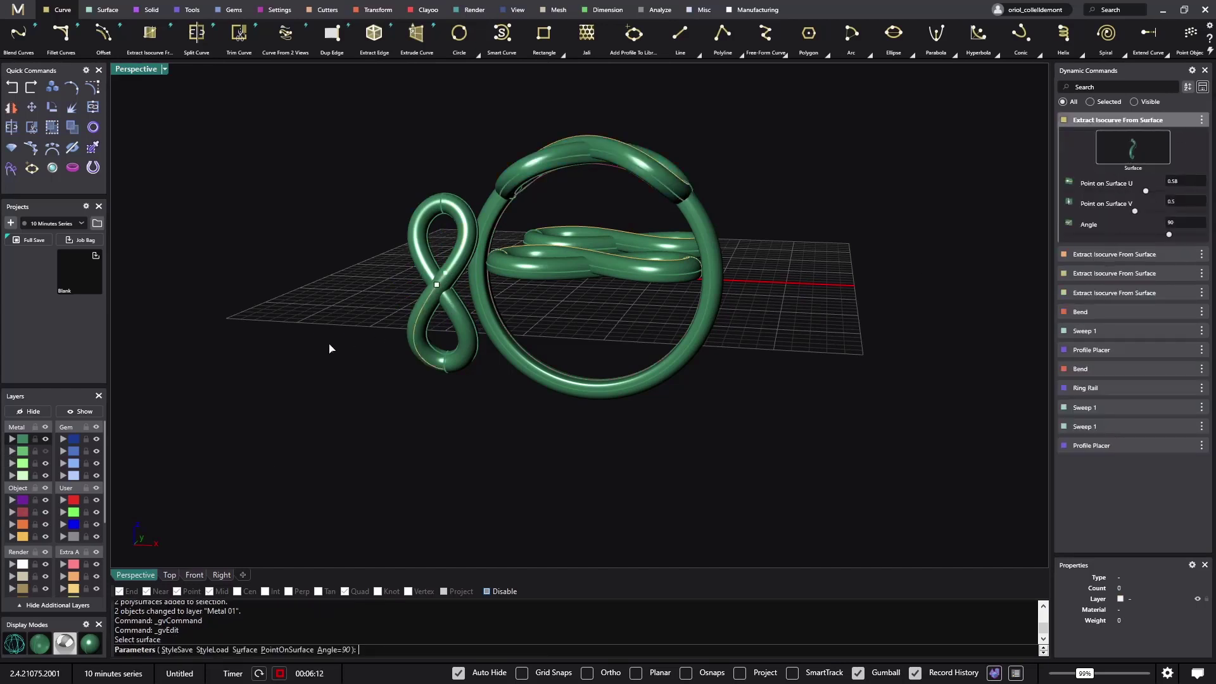
pyautogui.rightClick(329, 344)
pyautogui.moveTo(341, 343); pyautogui.dragTo(436, 418, button='right')
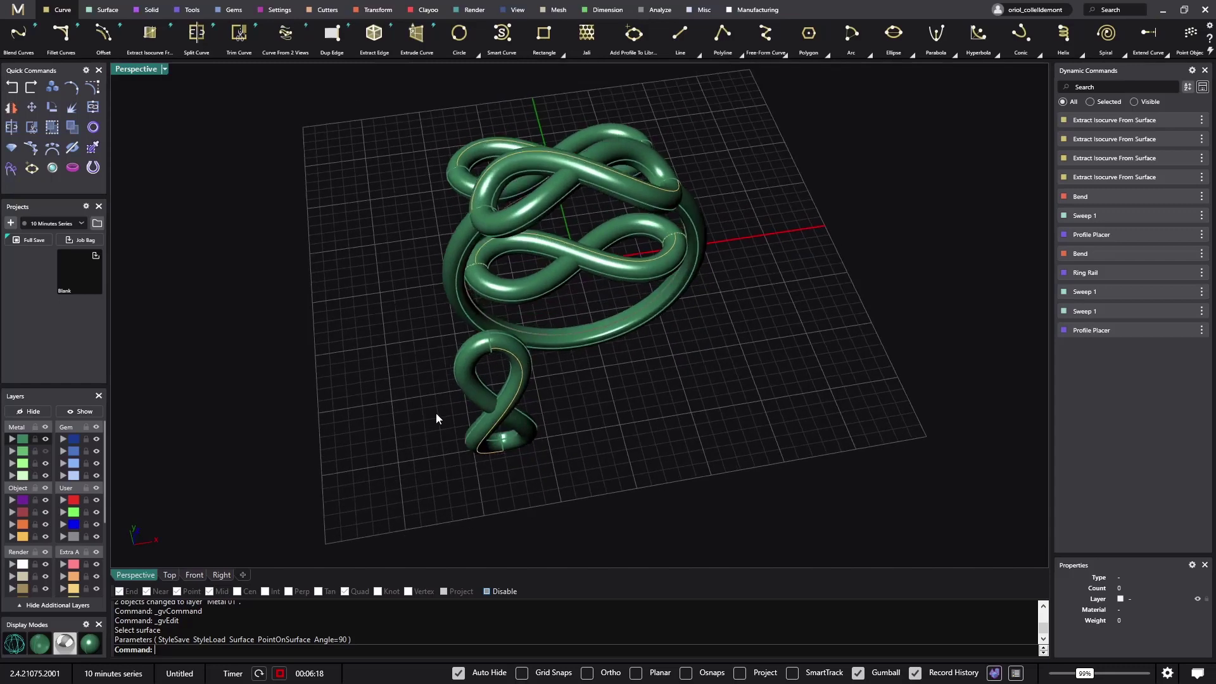
# Start a row of gems on the ring's isocurve, targeting the ring and extending it along most of the curve
pyautogui.moveTo(651, 204); pyautogui.dragTo(640, 229, button='right')
pyautogui.click(654, 206)
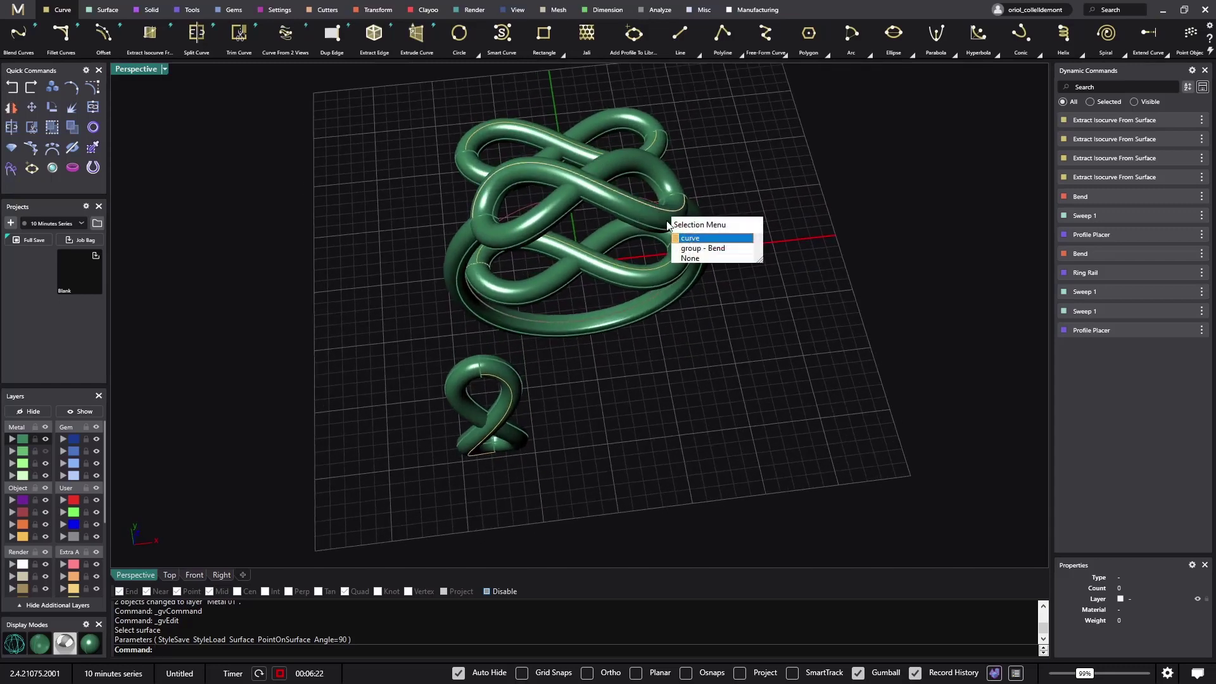
pyautogui.click(690, 242)
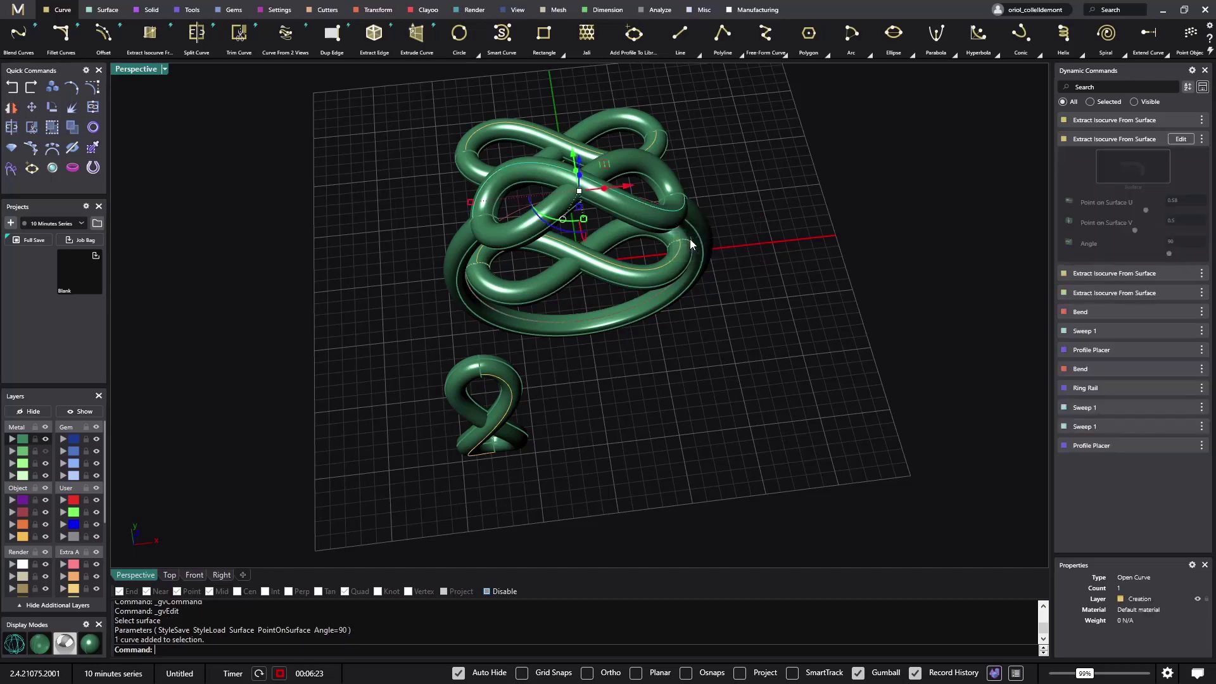
pyautogui.click(232, 10)
pyautogui.click(295, 37)
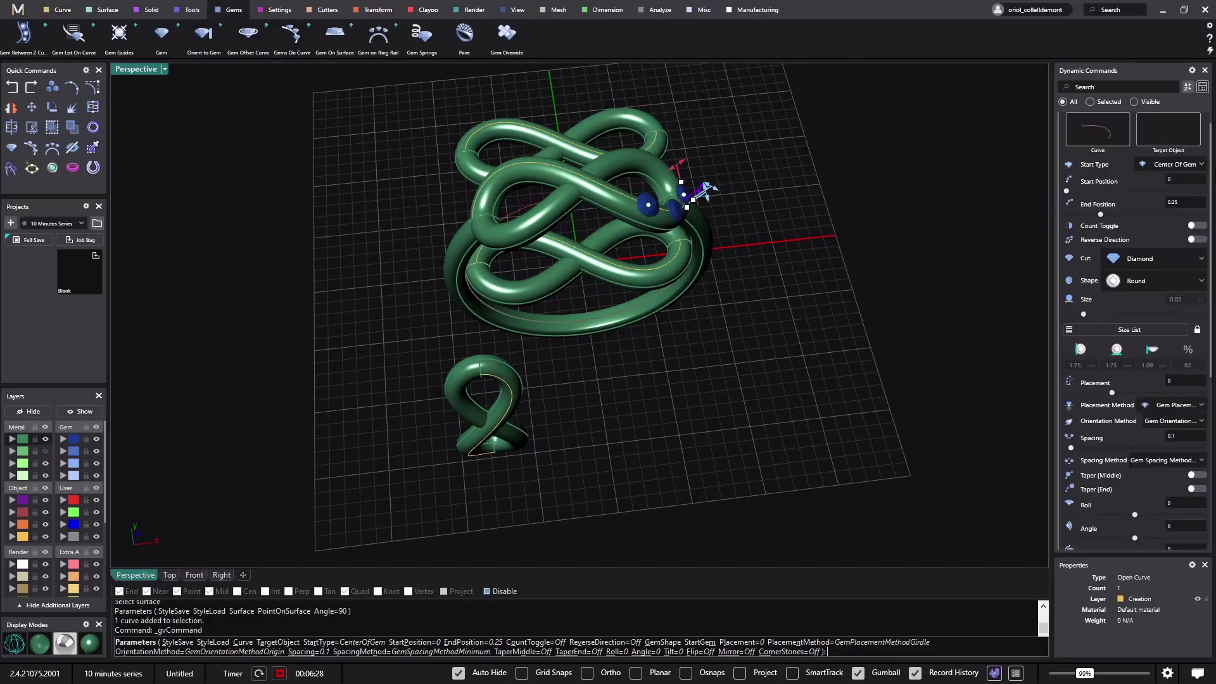
pyautogui.click(1176, 135)
pyautogui.click(622, 202)
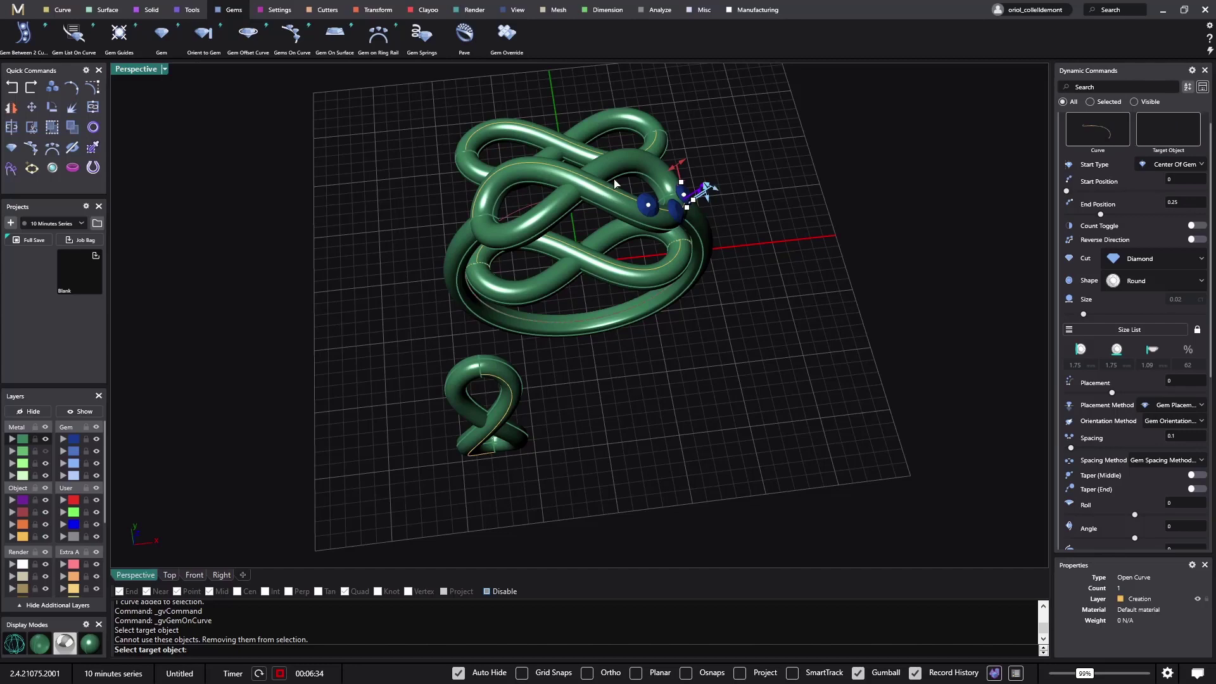
pyautogui.click(597, 196)
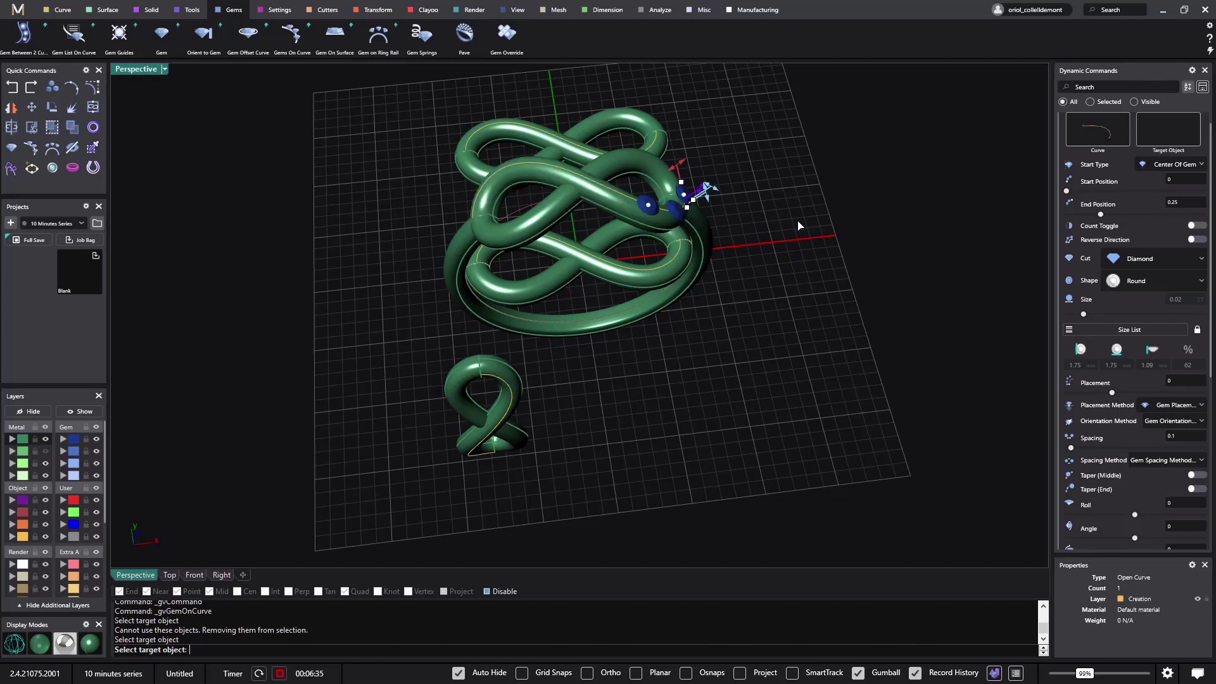
pyautogui.moveTo(799, 225); pyautogui.dragTo(719, 262, button='right')
pyautogui.moveTo(655, 277); pyautogui.dragTo(490, 208)
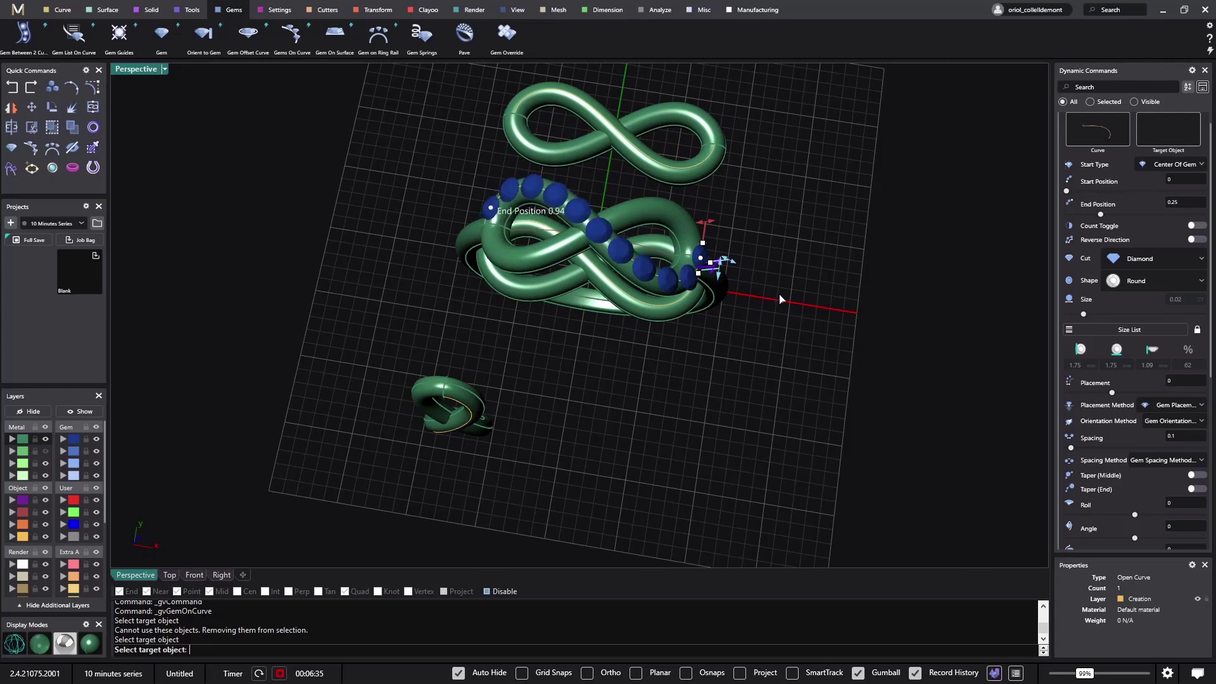
# Set the ring gems to size 0.004, shift the row's start slightly, and finish placing them
pyautogui.moveTo(776, 291); pyautogui.dragTo(810, 269, button='right')
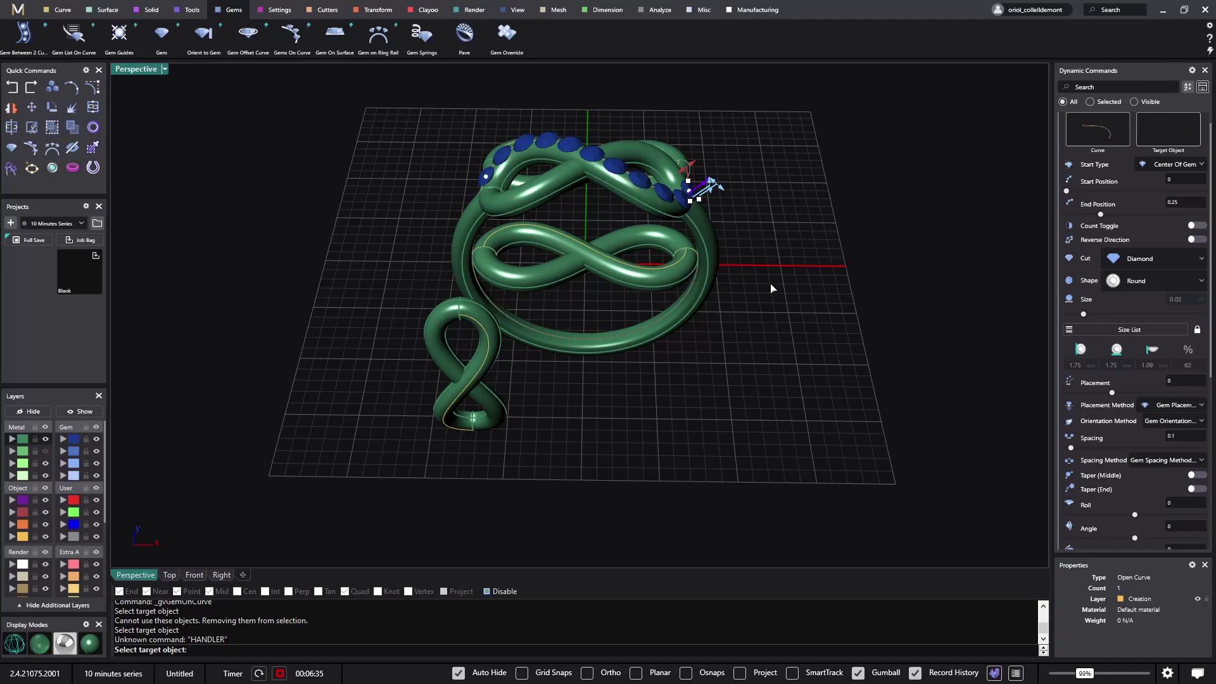
pyautogui.moveTo(771, 288); pyautogui.dragTo(855, 318, button='right')
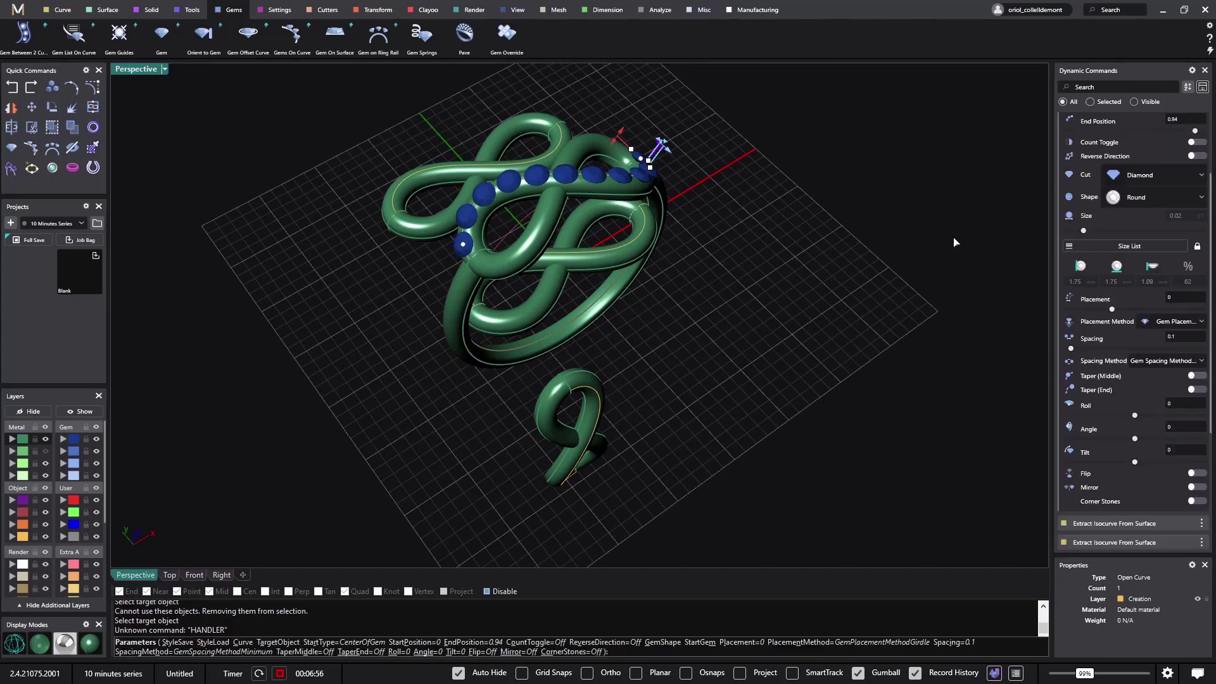
pyautogui.click(1129, 247)
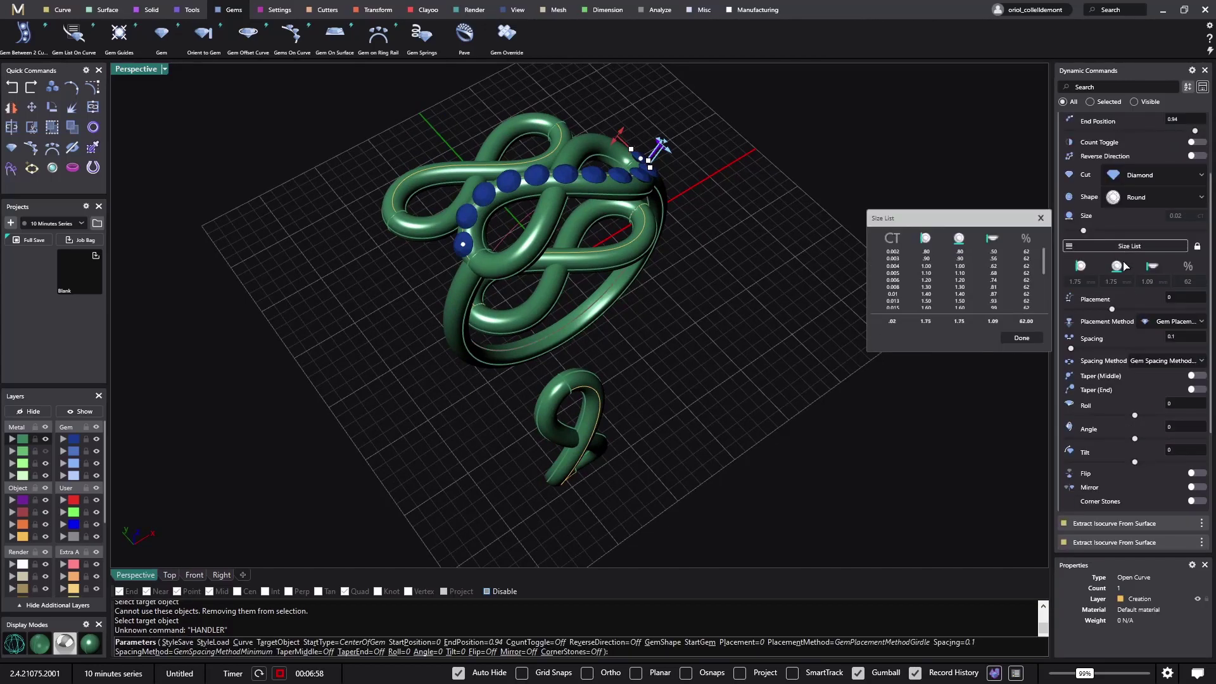
pyautogui.click(939, 266)
pyautogui.moveTo(763, 269); pyautogui.dragTo(755, 296, button='right')
pyautogui.scroll(5, 649, 181)
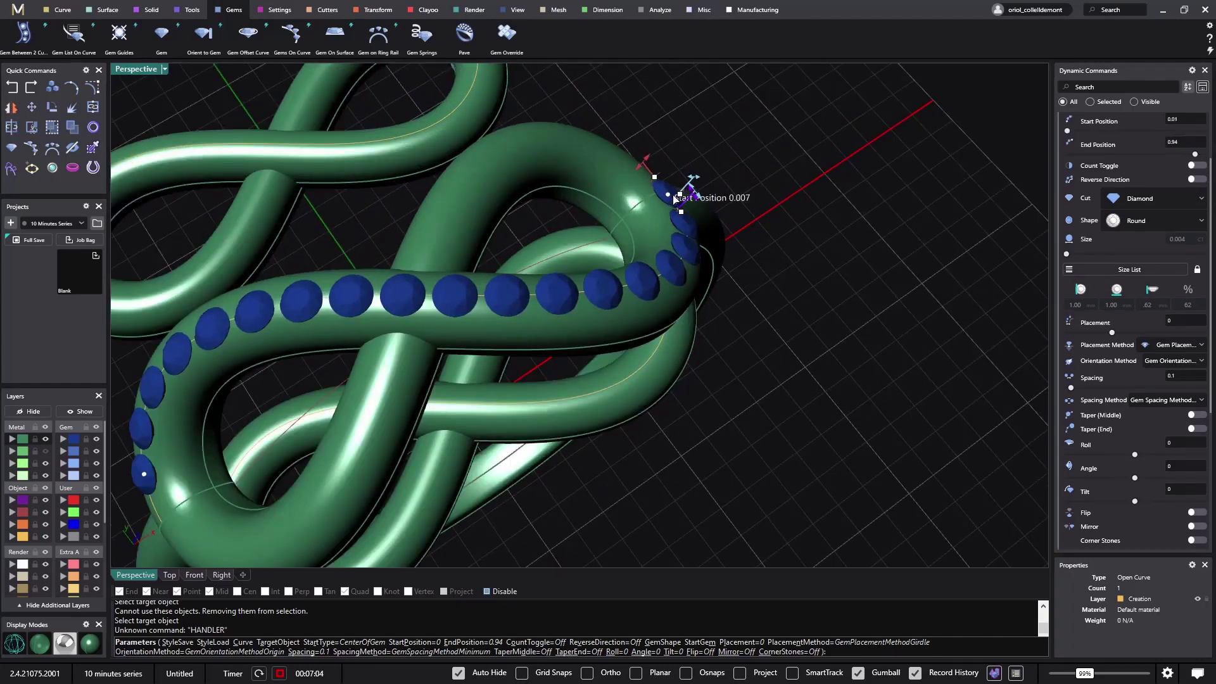
pyautogui.moveTo(666, 196); pyautogui.dragTo(678, 219)
pyautogui.press('Return')
# Add prongs to the ring's gem group, then select the curve inside the left infinity loop
pyautogui.scroll(-5, 810, 286)
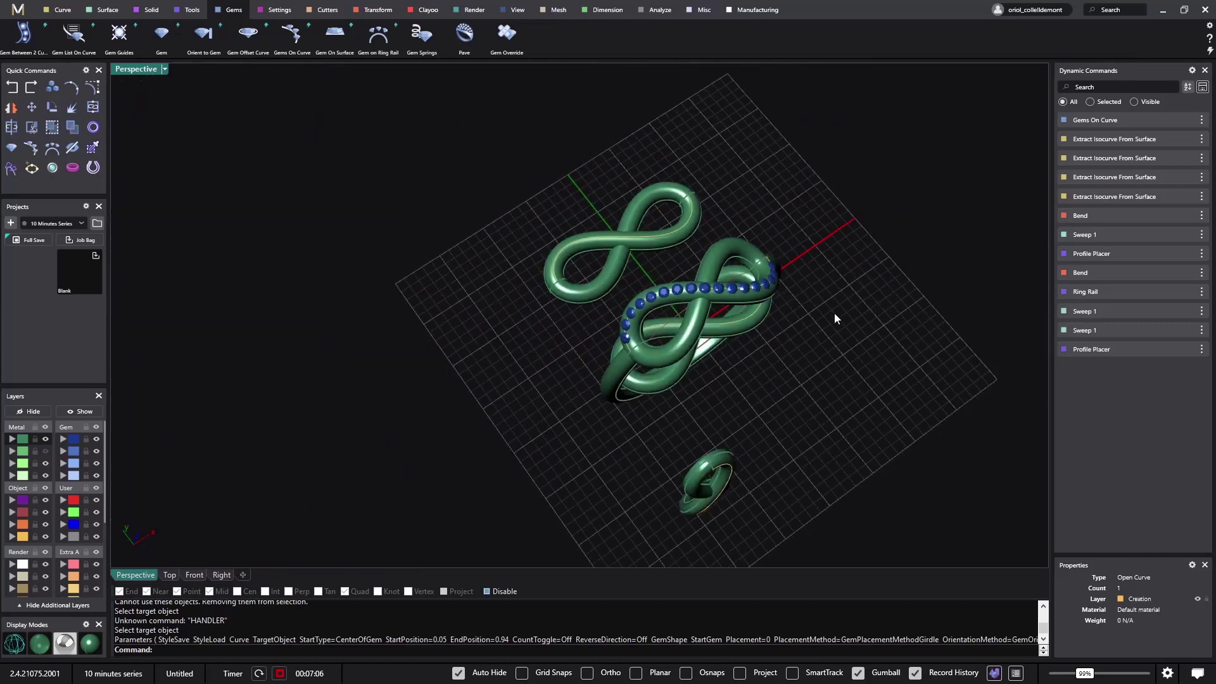
pyautogui.moveTo(833, 317); pyautogui.dragTo(828, 263, button='right')
pyautogui.click(760, 264)
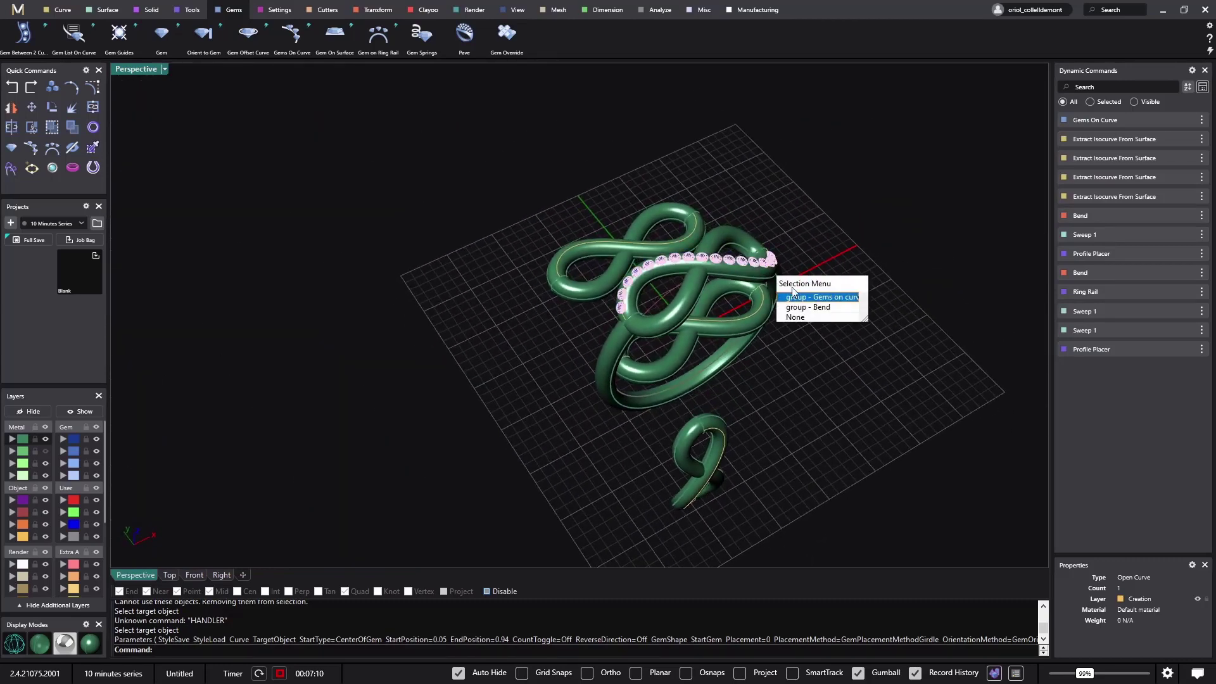
pyautogui.click(803, 295)
pyautogui.click(269, 11)
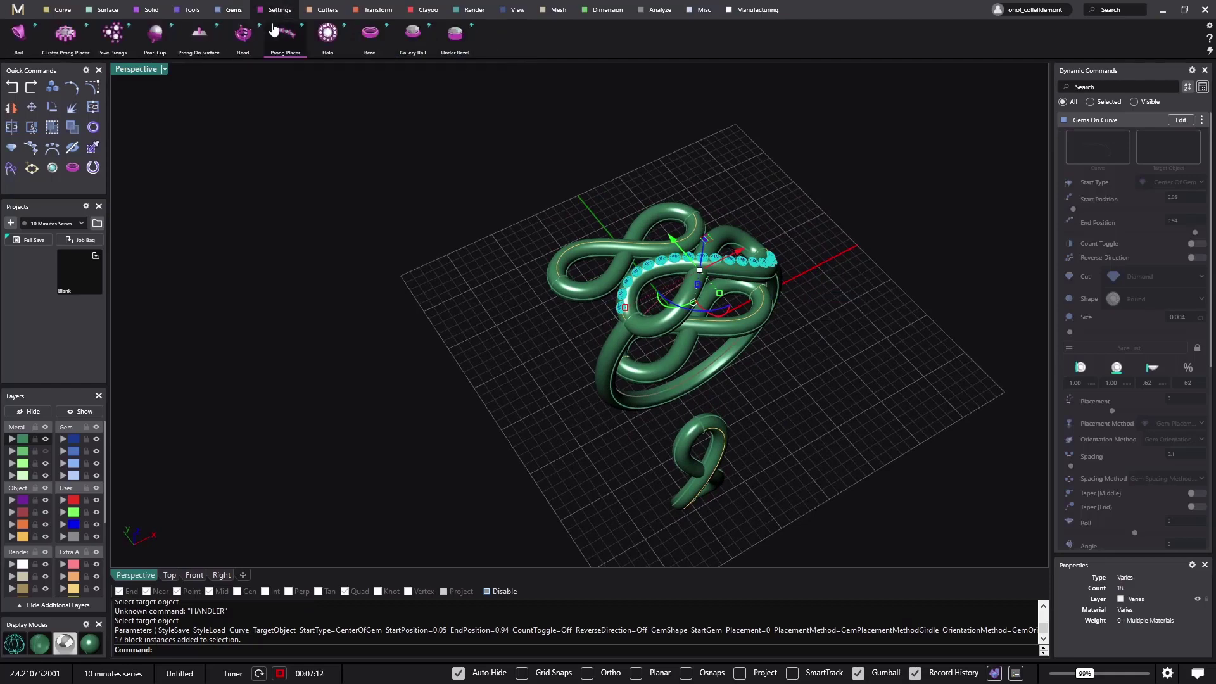
pyautogui.click(285, 34)
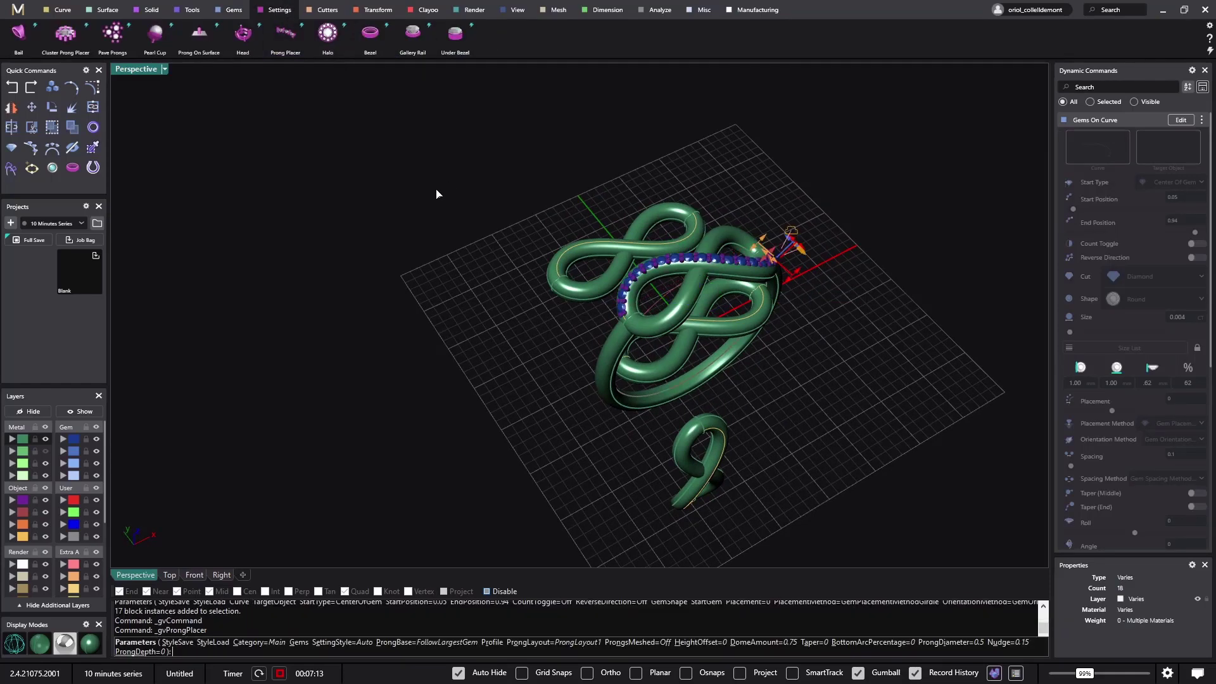
pyautogui.press('Return')
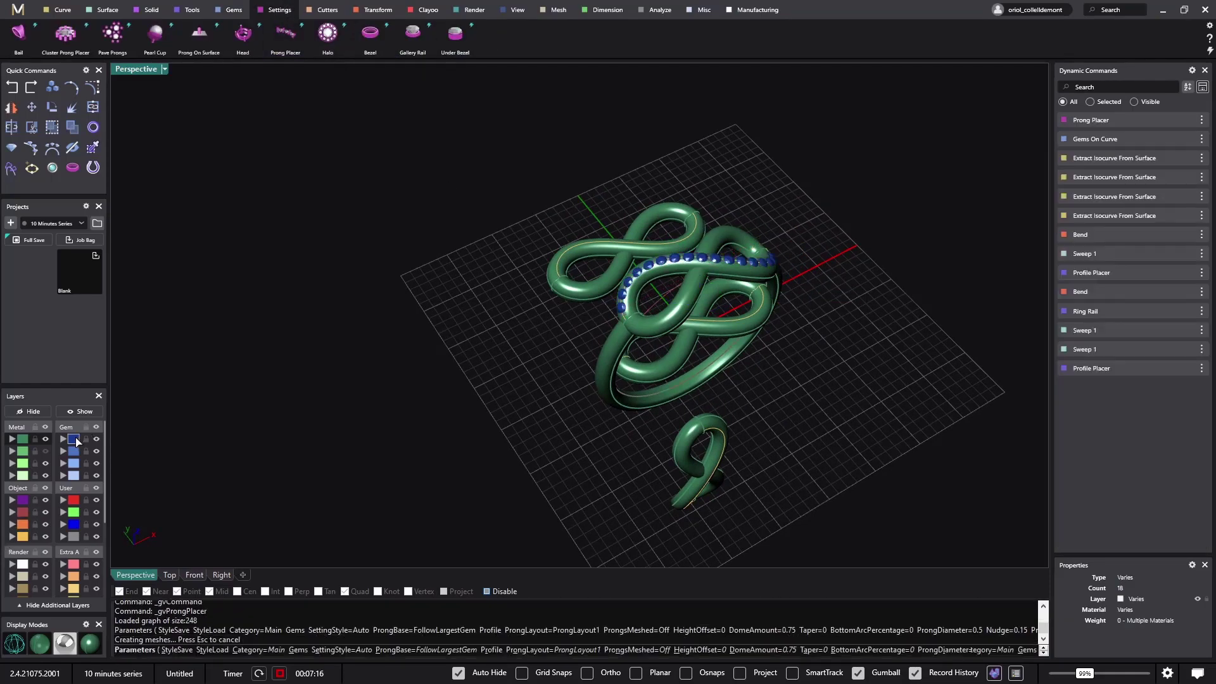
pyautogui.moveTo(216, 423); pyautogui.dragTo(374, 399, button='right')
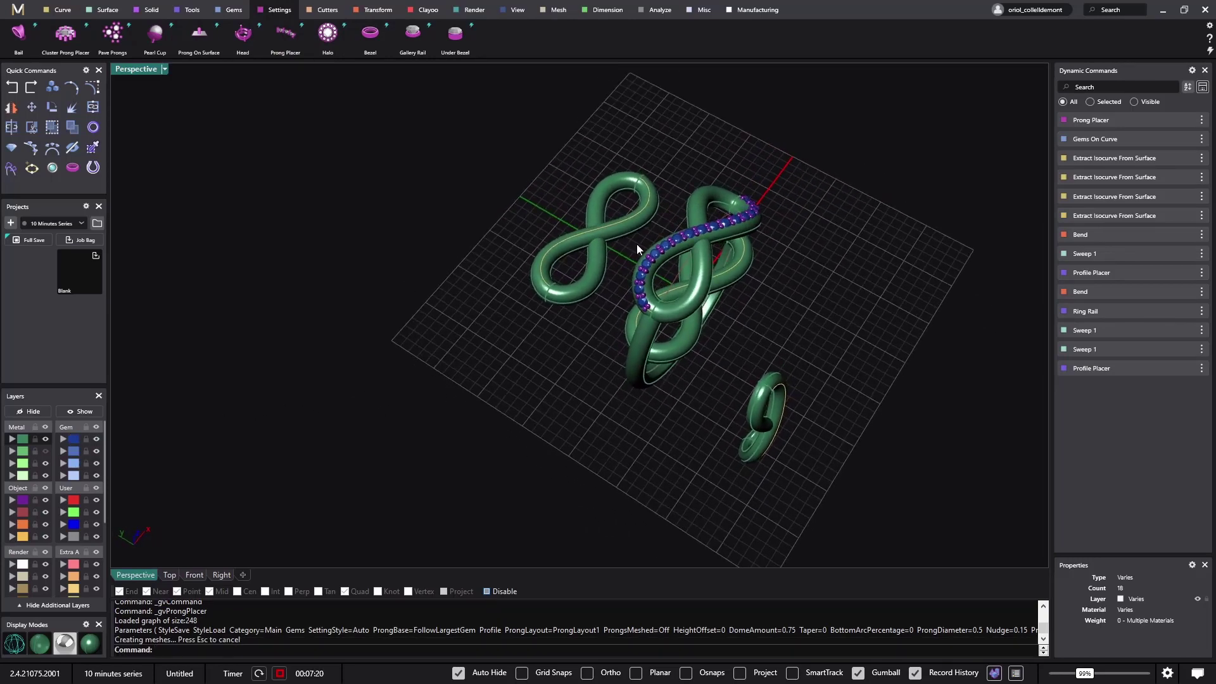
pyautogui.click(631, 218)
# Place size-0.004 stones along the full left loop curve, seated on the loop tube
pyautogui.click(662, 259)
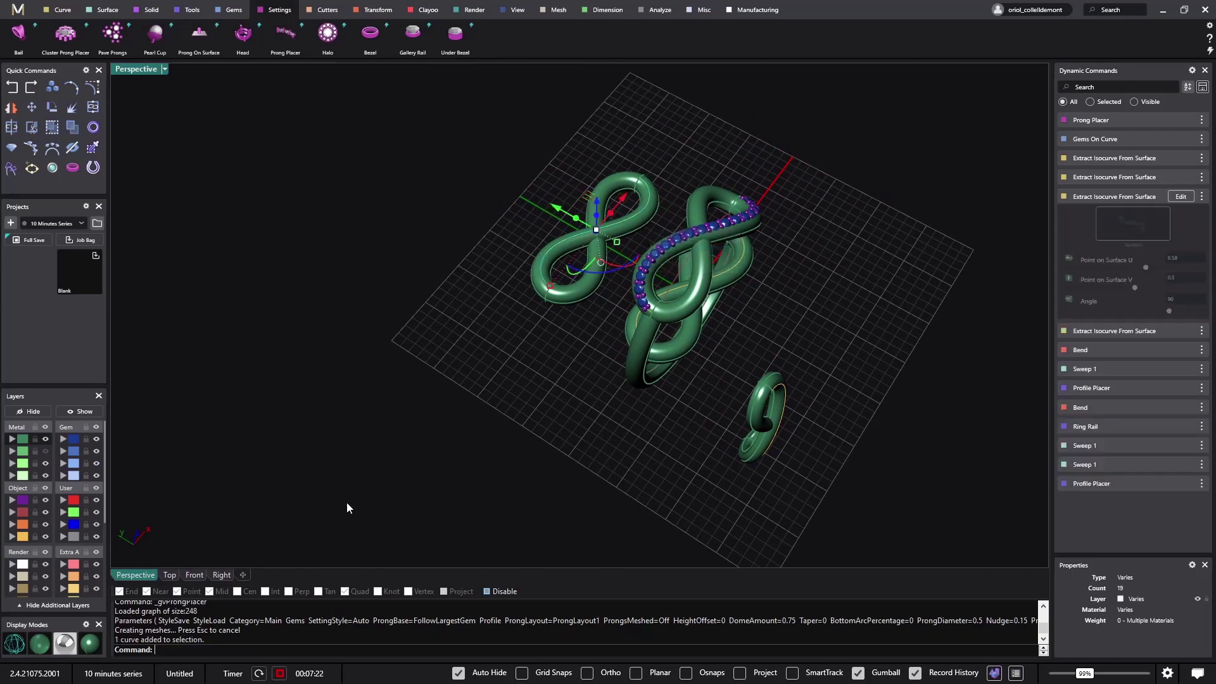
pyautogui.click(234, 10)
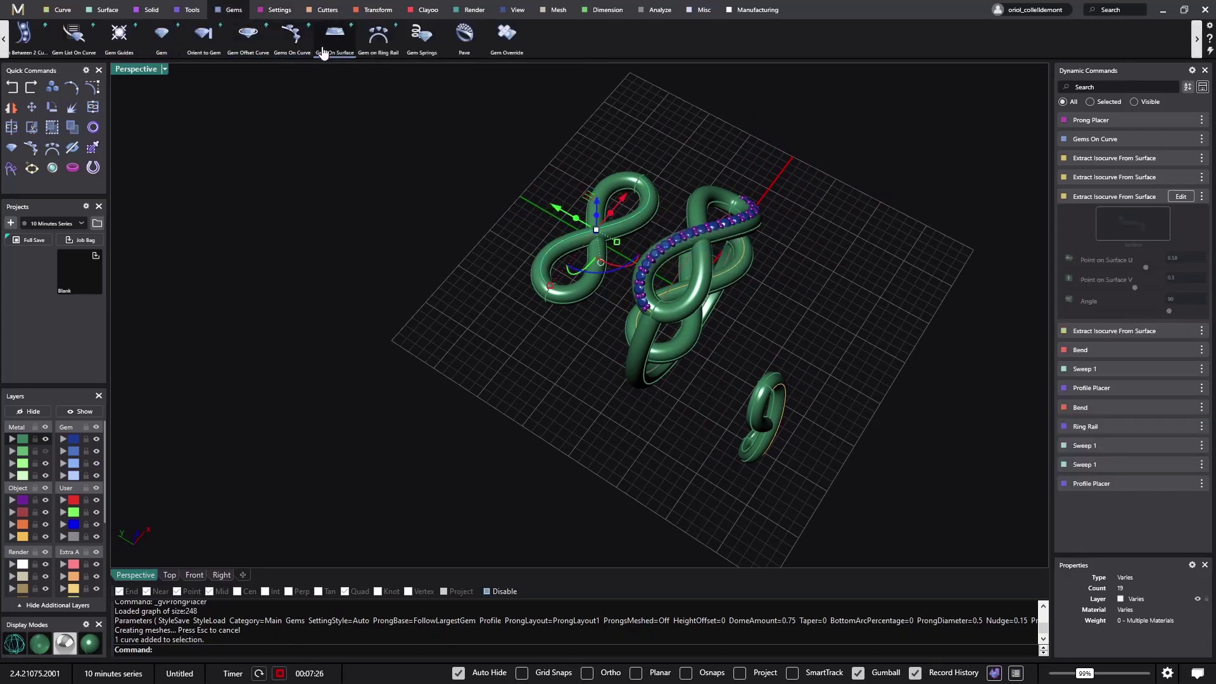
pyautogui.click(291, 33)
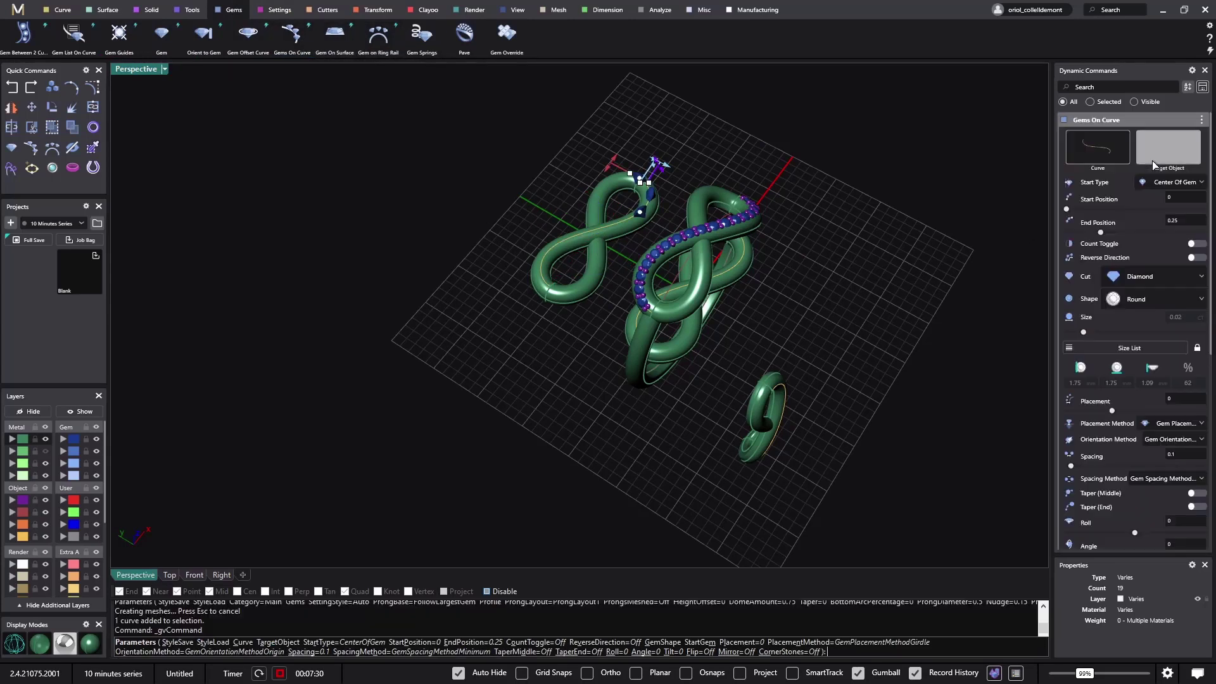
pyautogui.click(1174, 145)
pyautogui.click(627, 232)
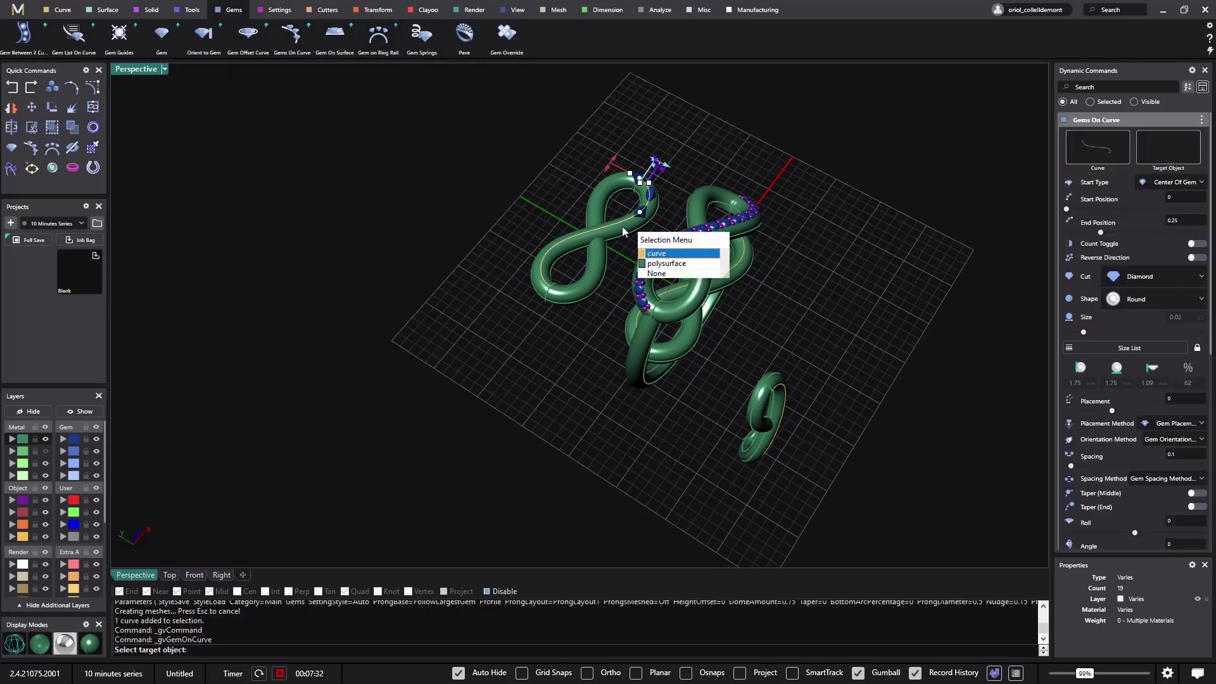
pyautogui.click(654, 265)
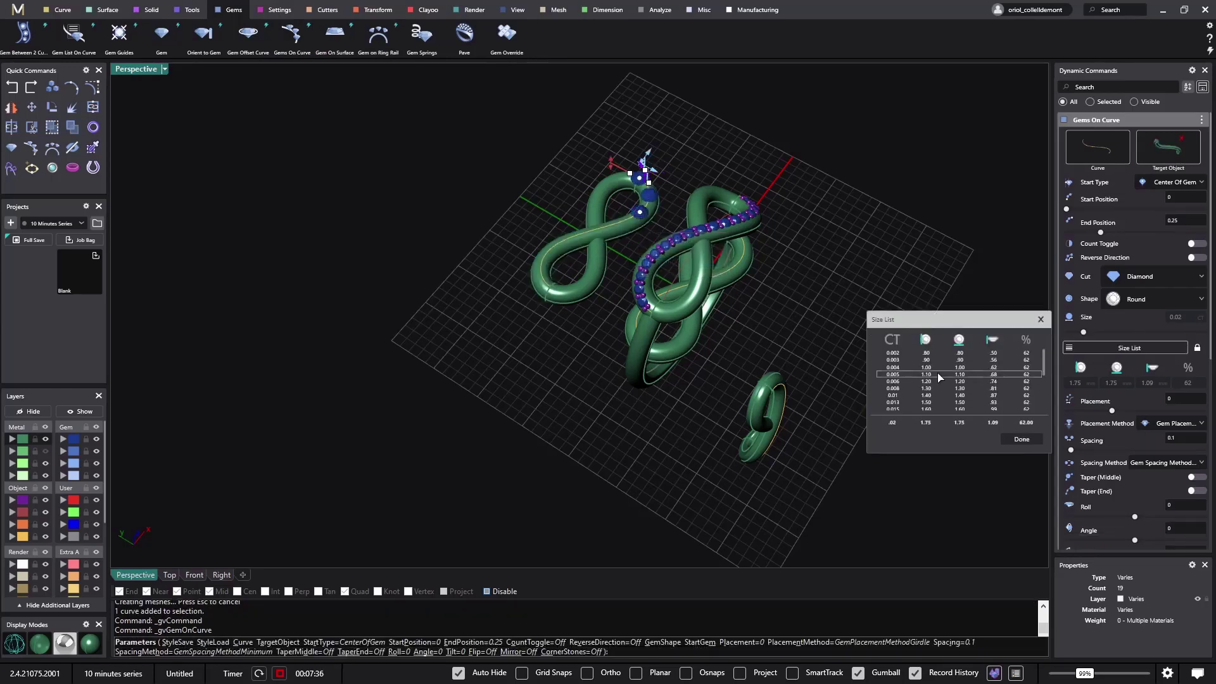
pyautogui.click(915, 367)
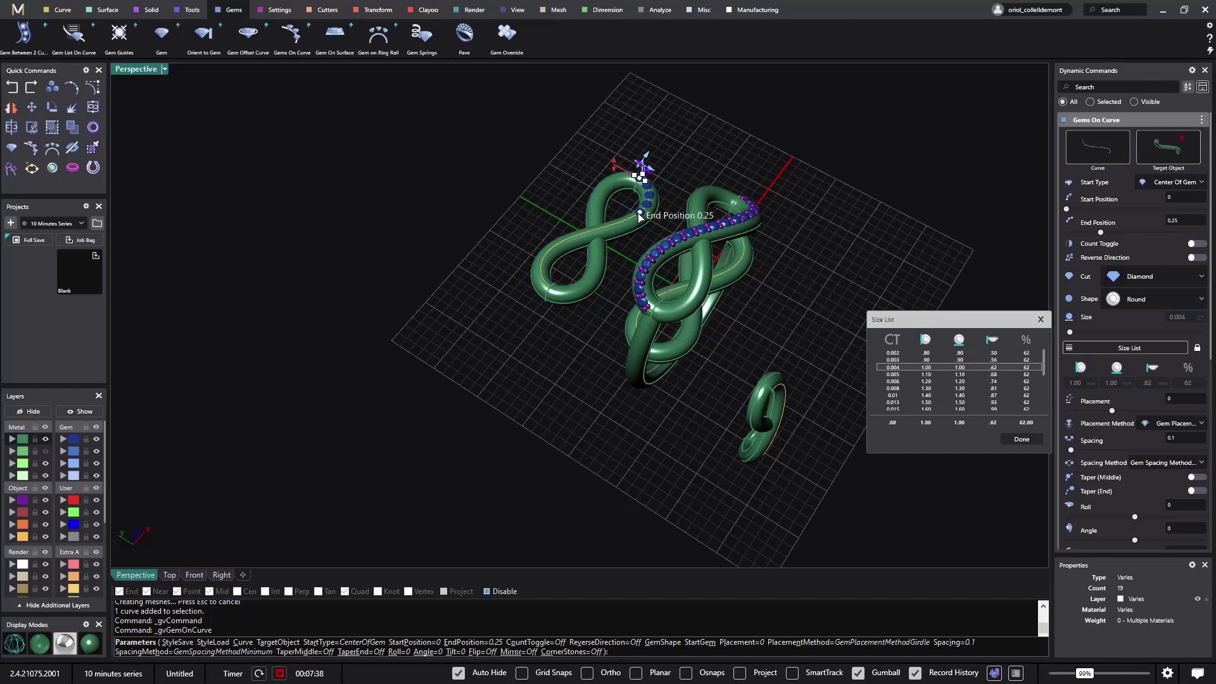
pyautogui.moveTo(639, 212); pyautogui.dragTo(560, 301)
pyautogui.moveTo(391, 309); pyautogui.dragTo(399, 313, button='right')
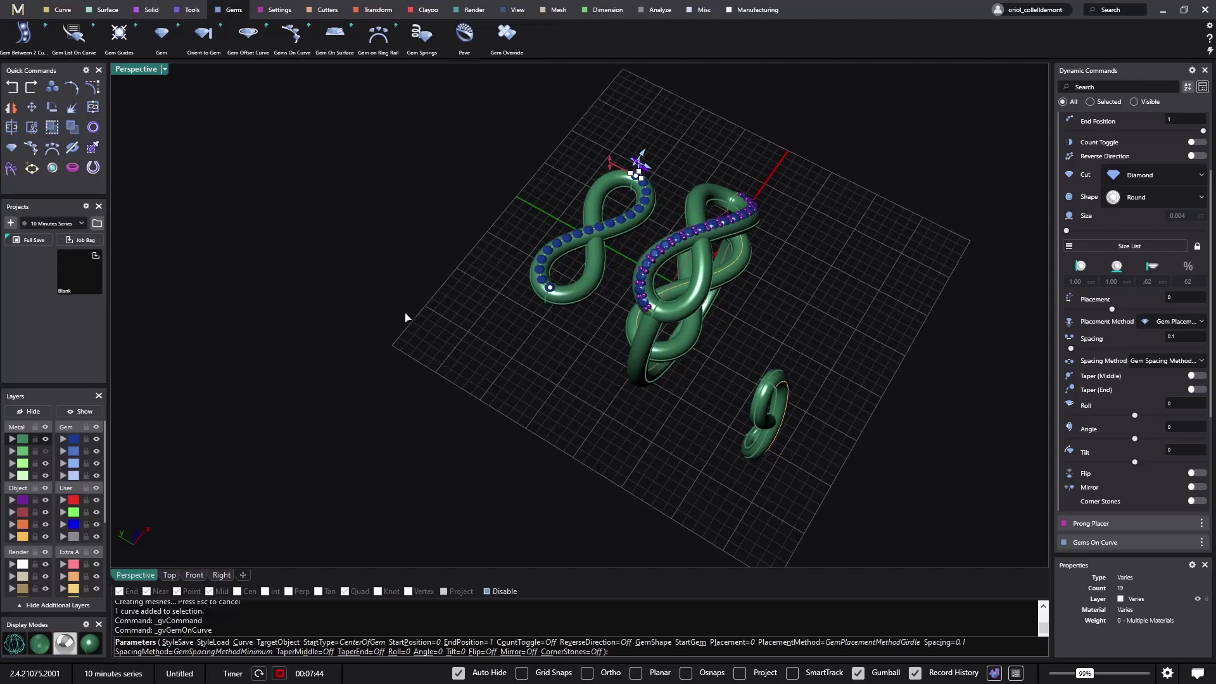
pyautogui.rightClick(405, 318)
# Set all the left loop's stones with prongs
pyautogui.click(581, 241)
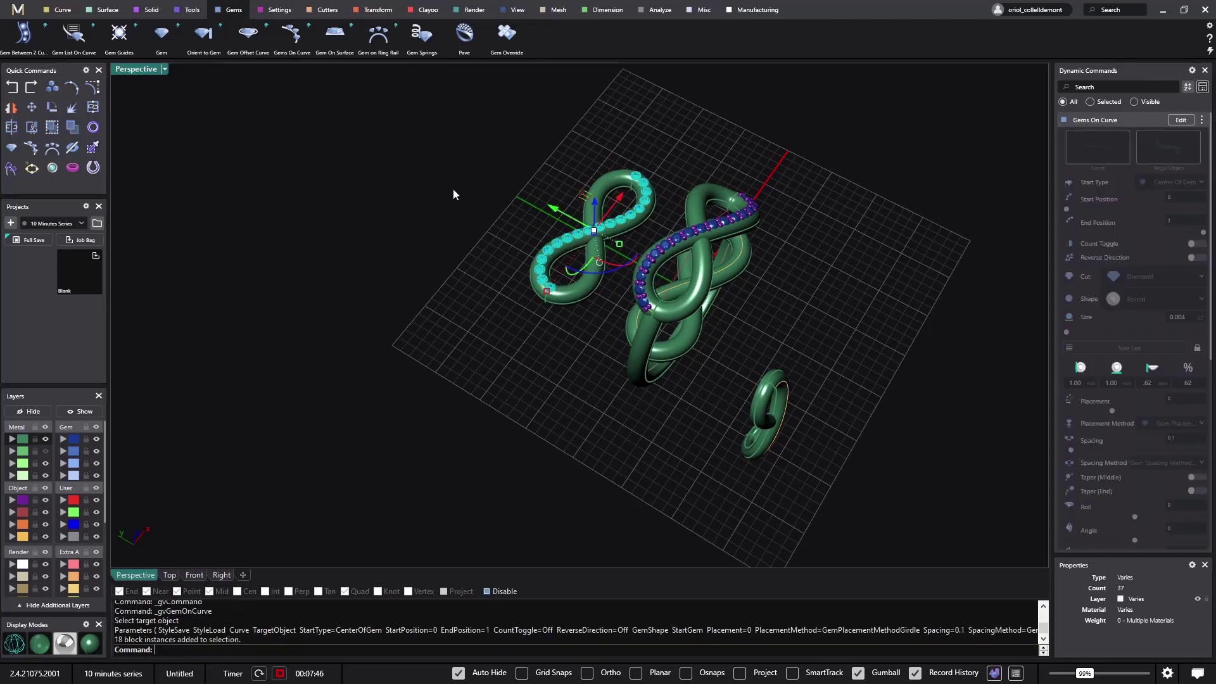
pyautogui.click(277, 10)
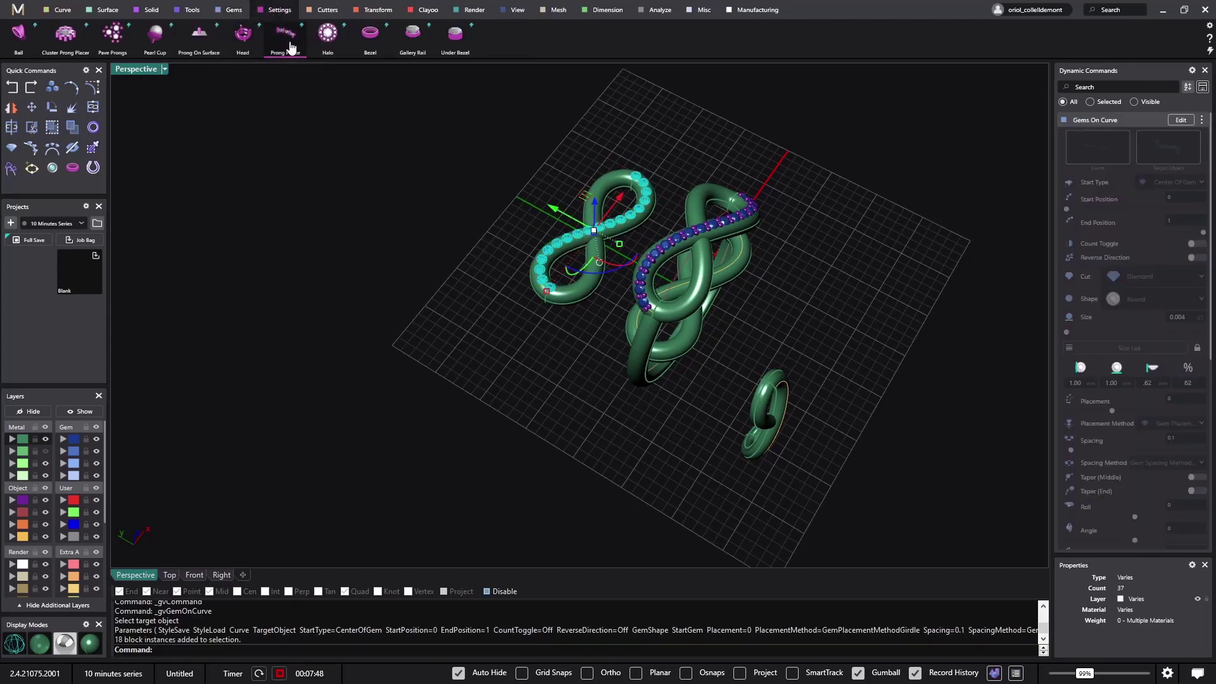
pyautogui.click(285, 35)
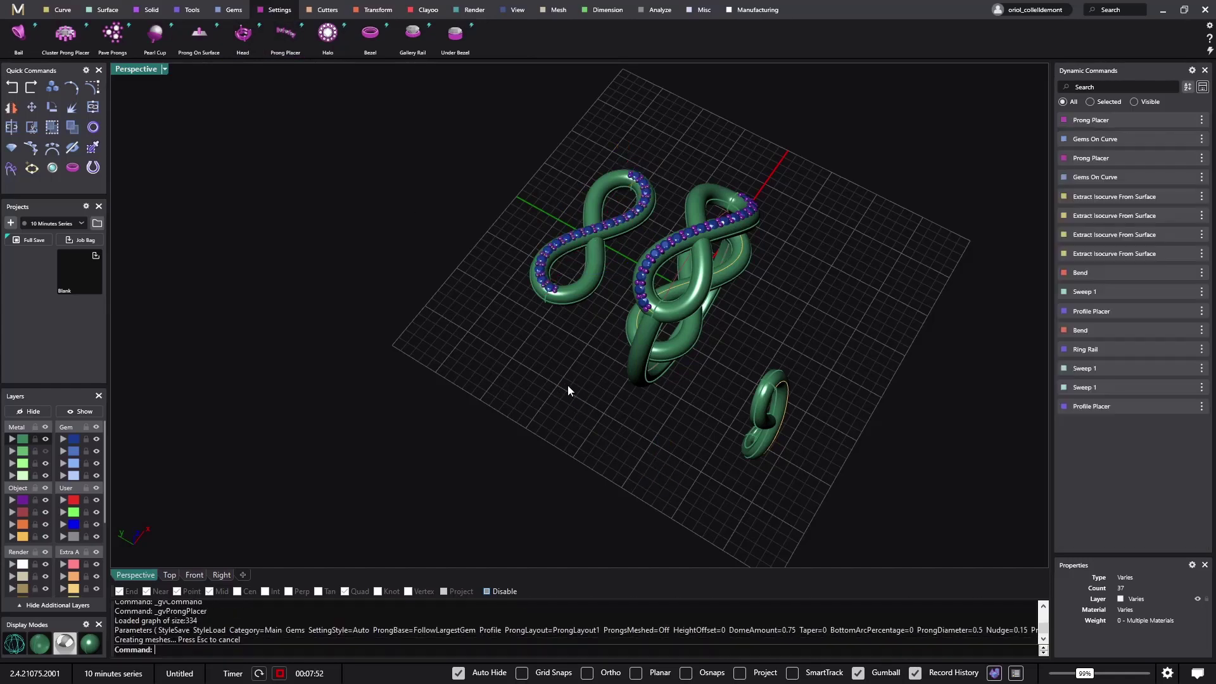
pyautogui.moveTo(567, 385); pyautogui.dragTo(513, 286, button='right')
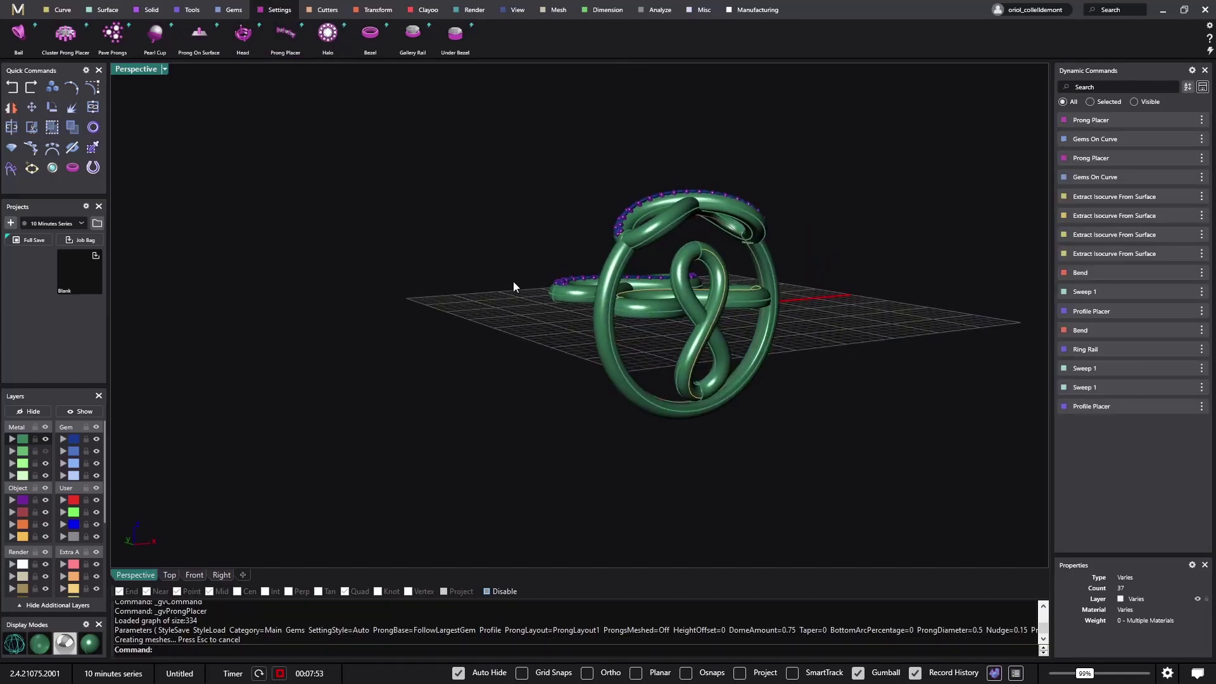
# Place 14 size-0.004 stones on the twisted tube's curve, ending around 0.986, and select them
pyautogui.click(723, 301)
pyautogui.click(757, 331)
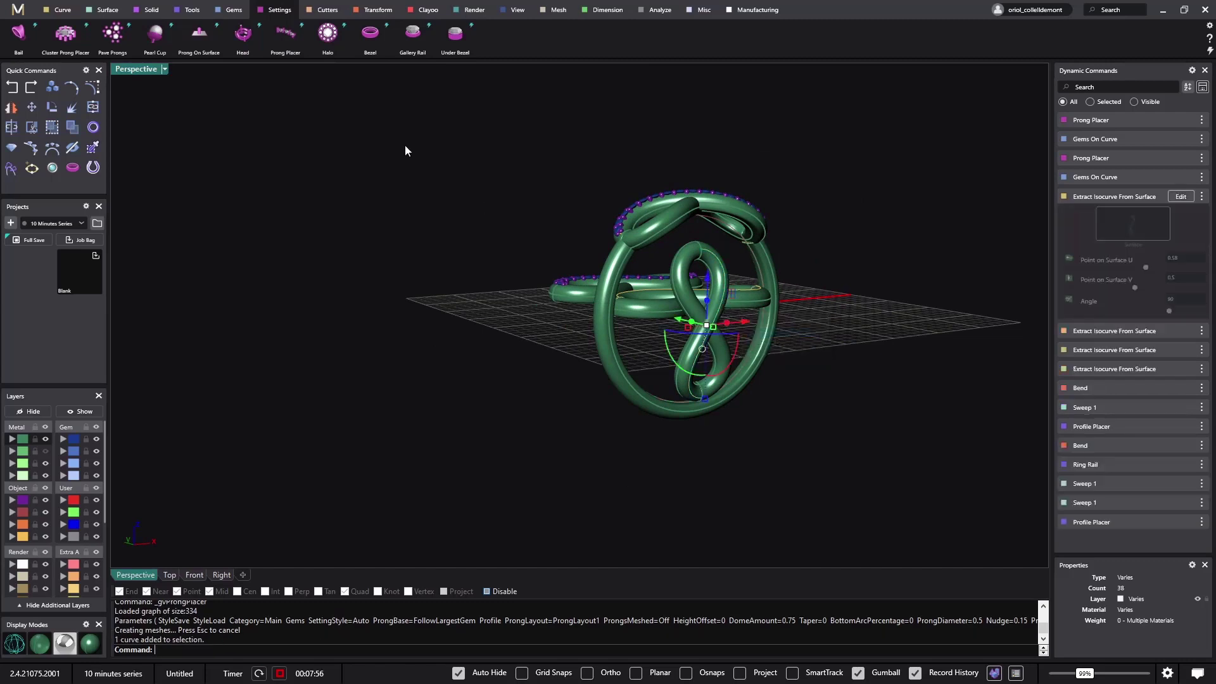
pyautogui.click(230, 11)
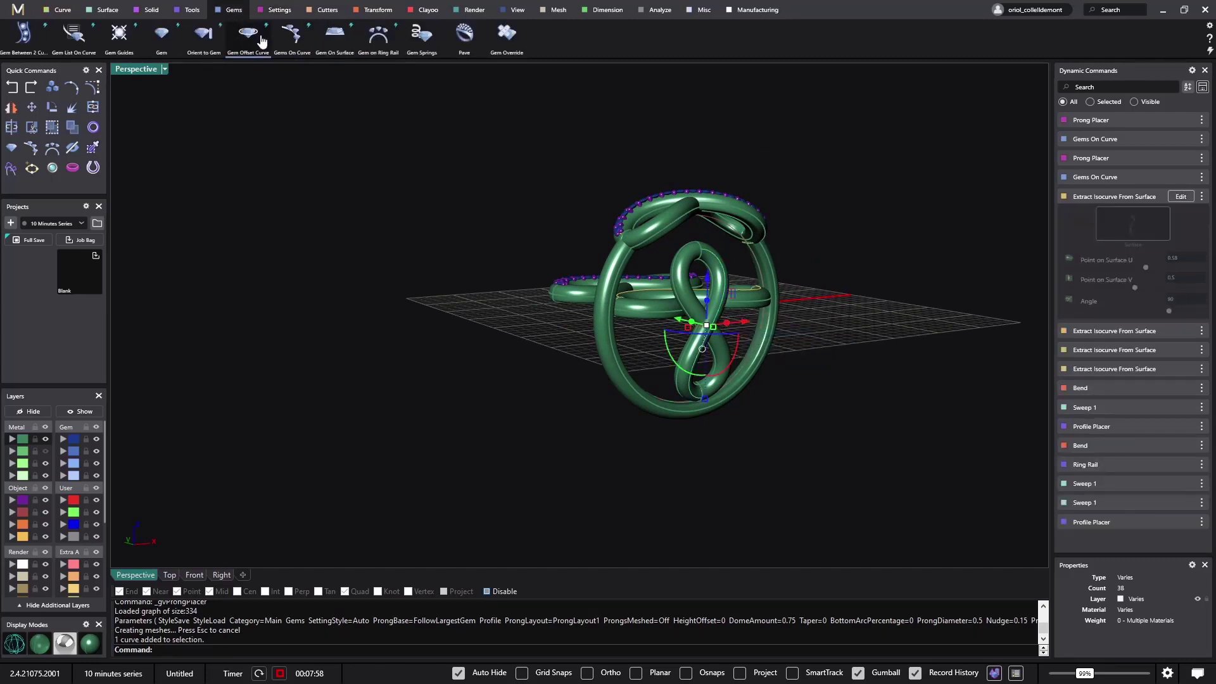
pyautogui.click(292, 35)
pyautogui.scroll(3, 747, 326)
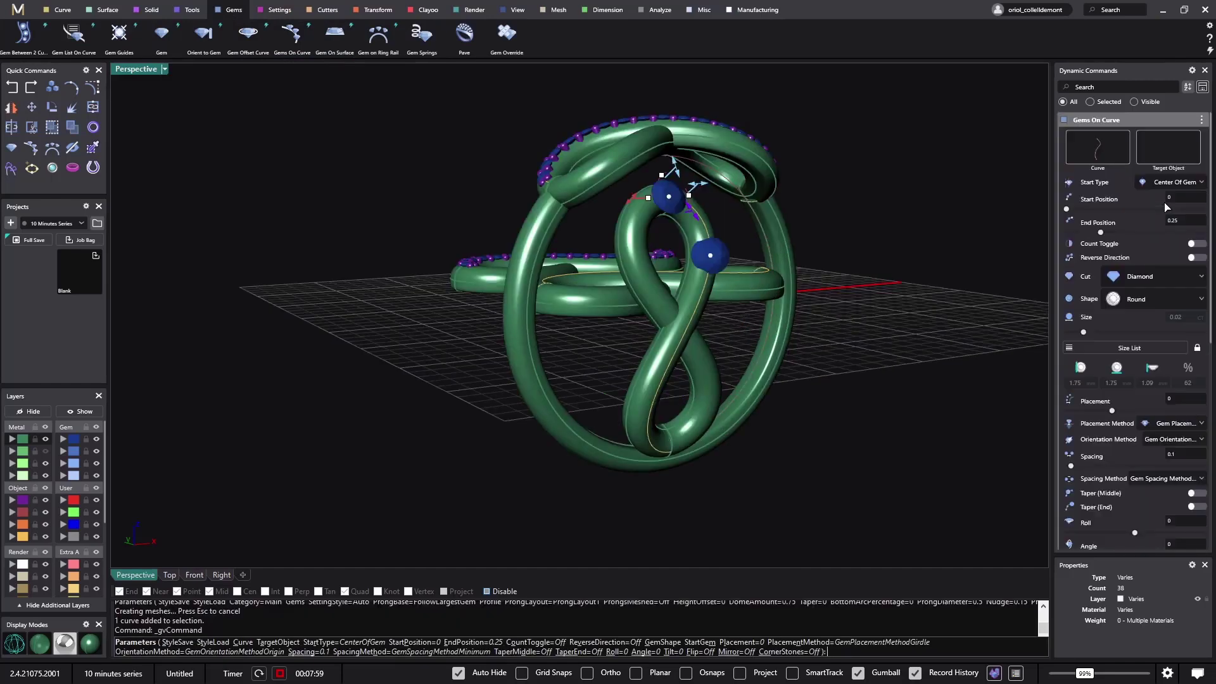
pyautogui.scroll(4, 747, 340)
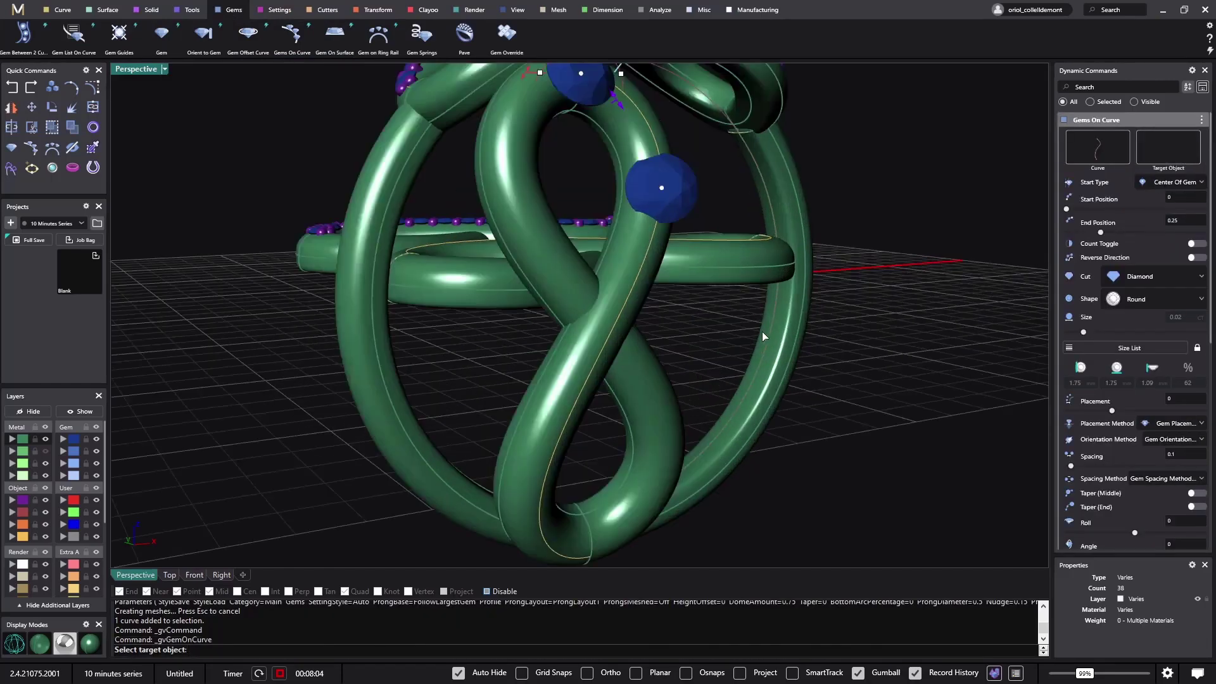
pyautogui.click(566, 409)
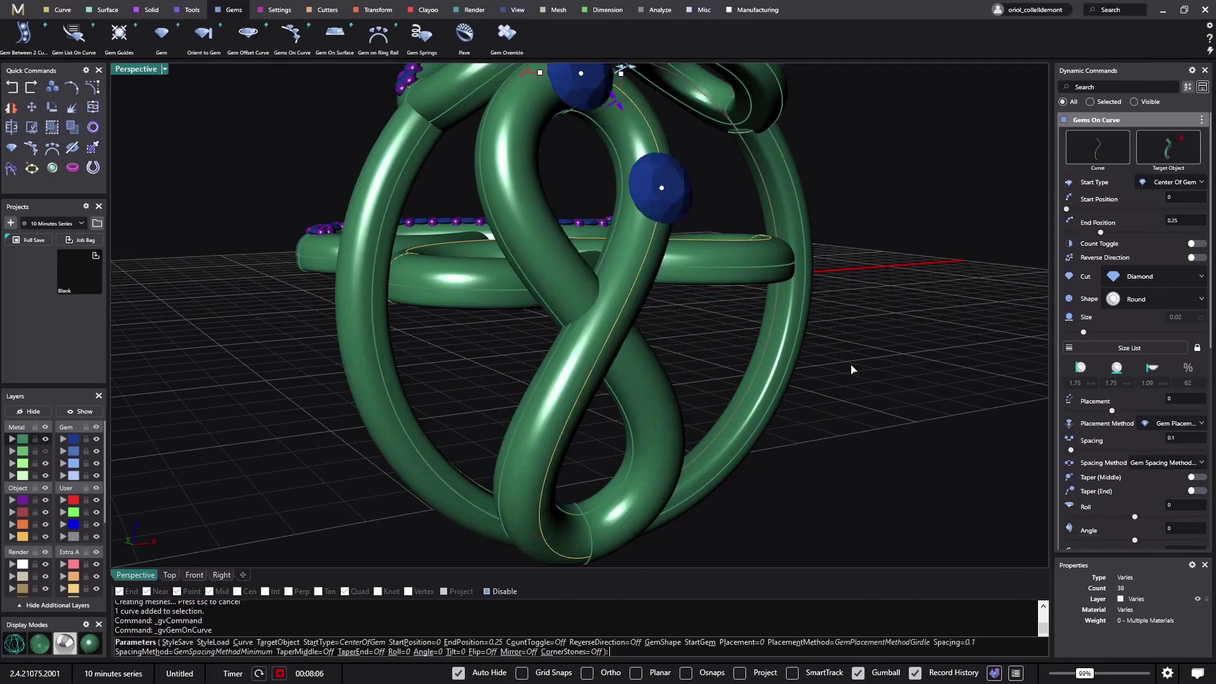
pyautogui.click(1084, 346)
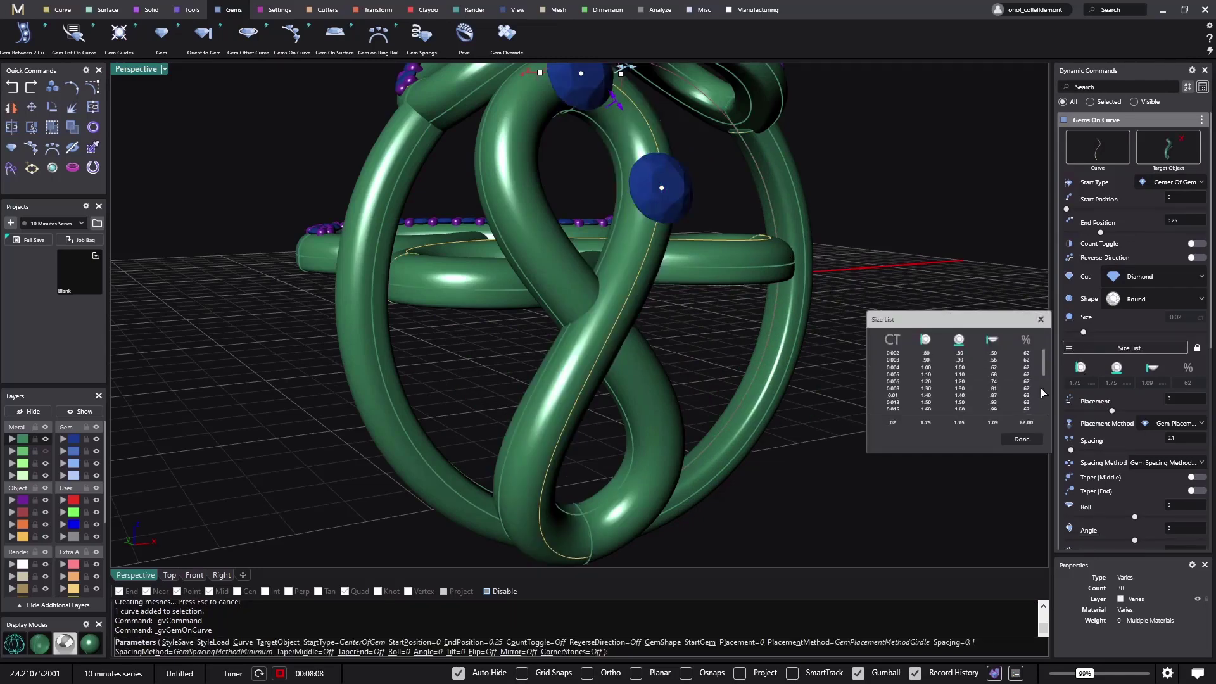
pyautogui.click(925, 368)
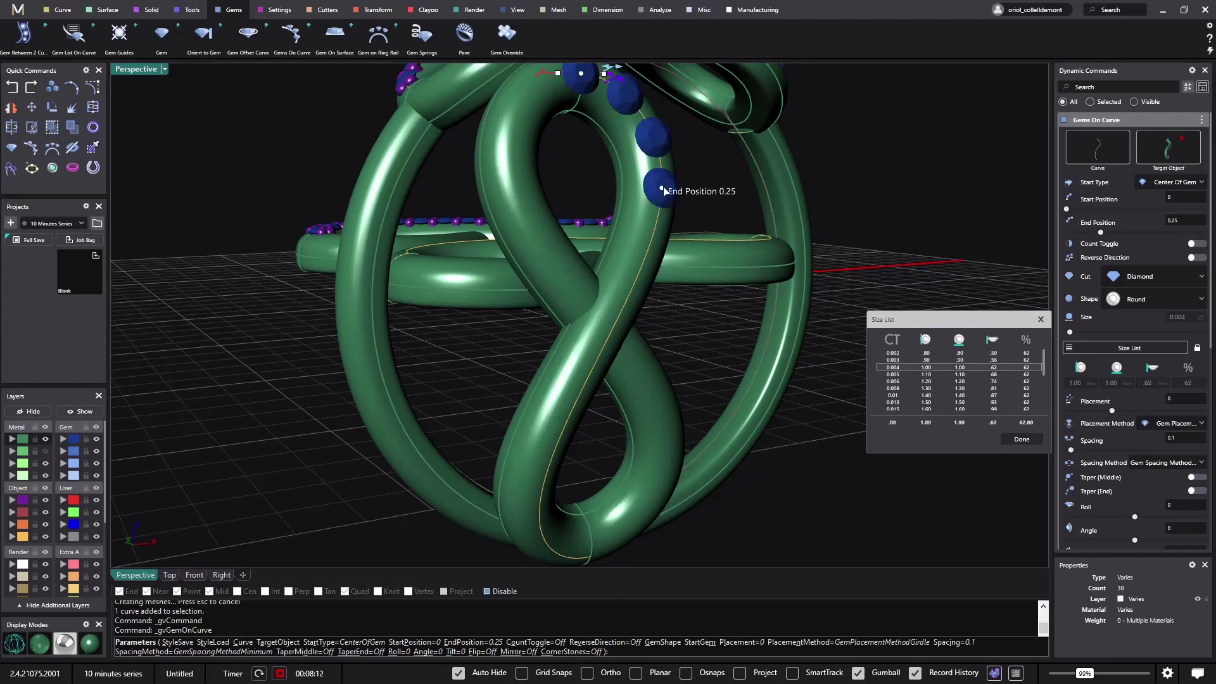
pyautogui.moveTo(660, 193); pyautogui.dragTo(583, 556)
pyautogui.rightClick(845, 453)
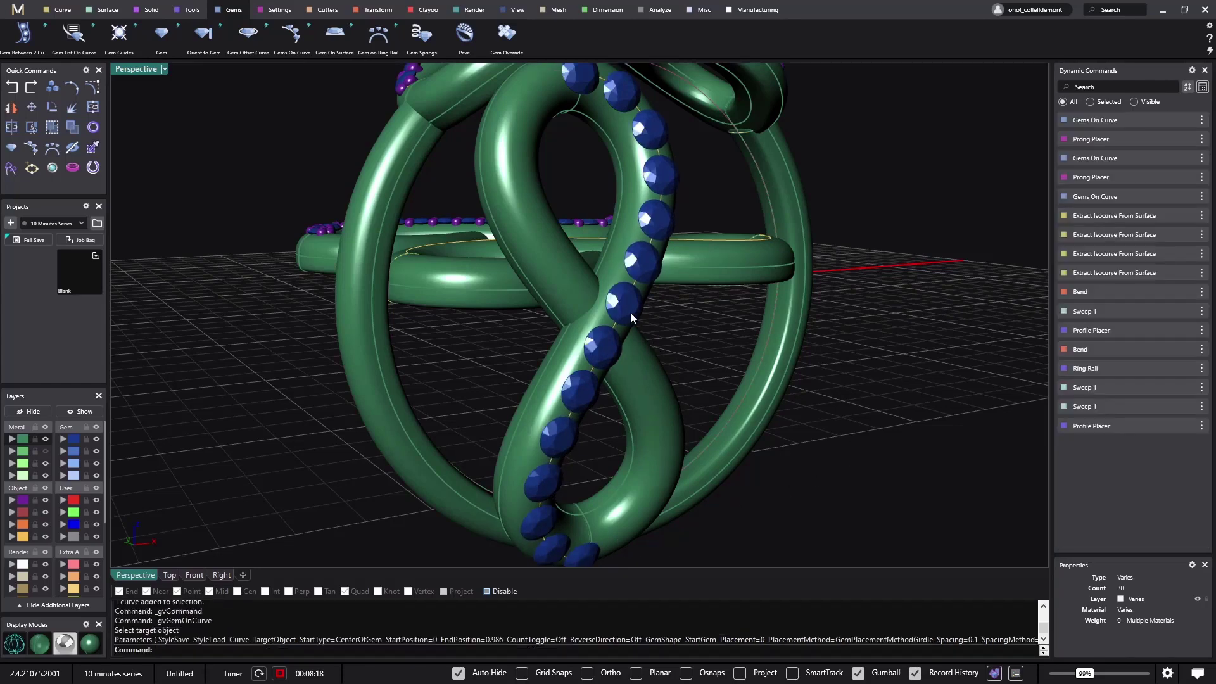
pyautogui.click(651, 278)
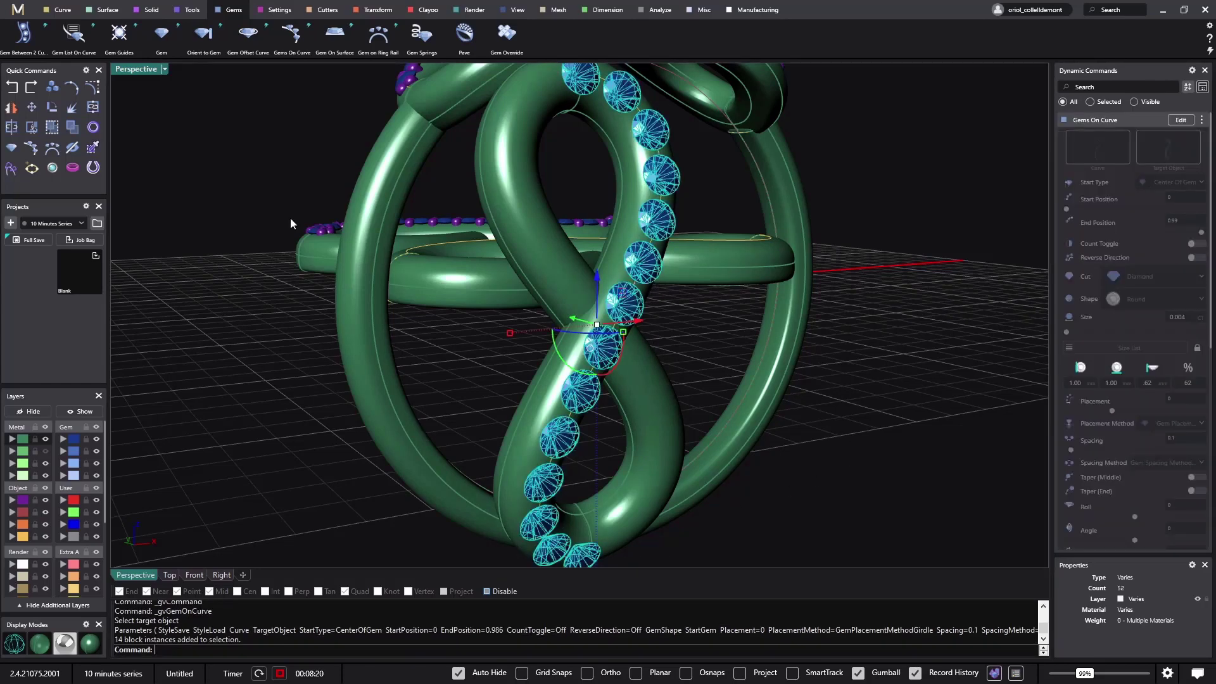
# Add prongs to the twisted piece's selected stones
pyautogui.click(271, 13)
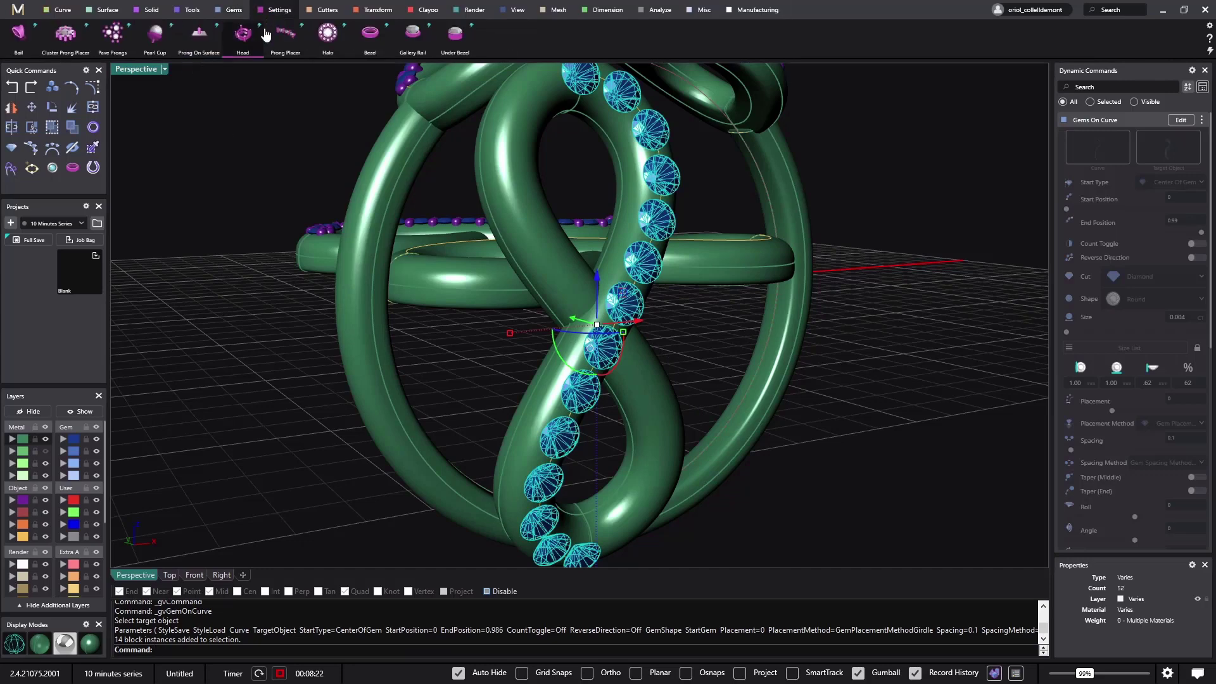
pyautogui.click(285, 35)
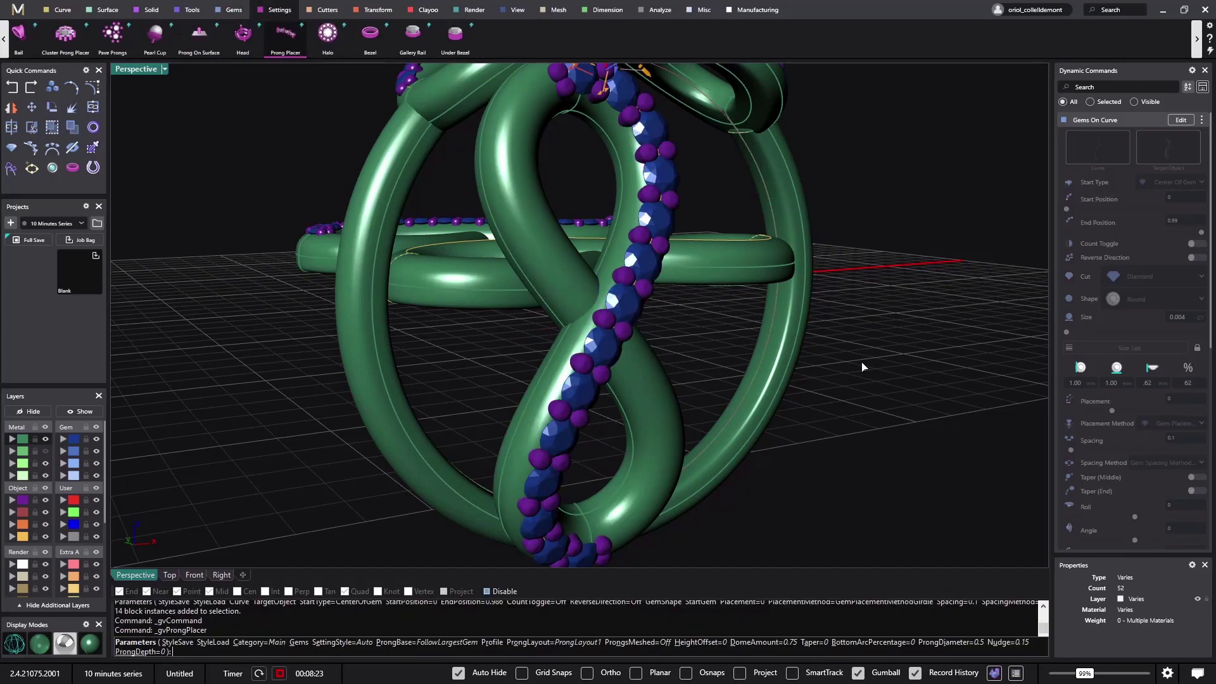
pyautogui.press('Return')
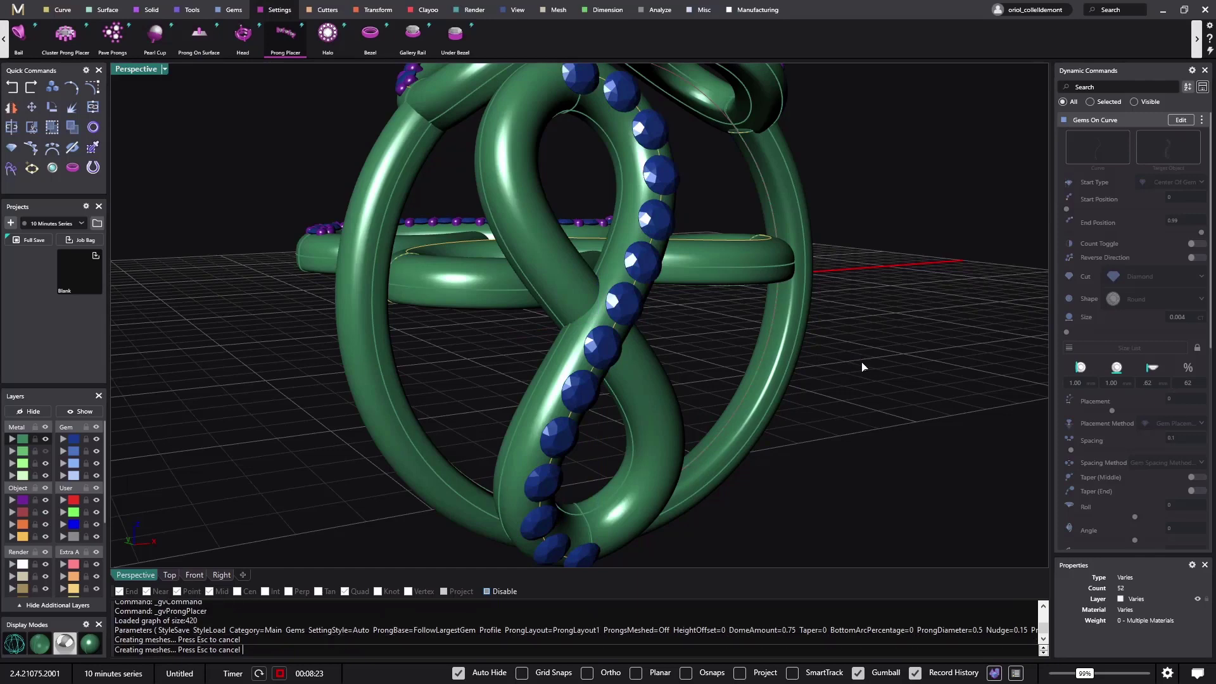
pyautogui.scroll(-9, 861, 364)
pyautogui.moveTo(800, 339); pyautogui.dragTo(753, 414, button='right')
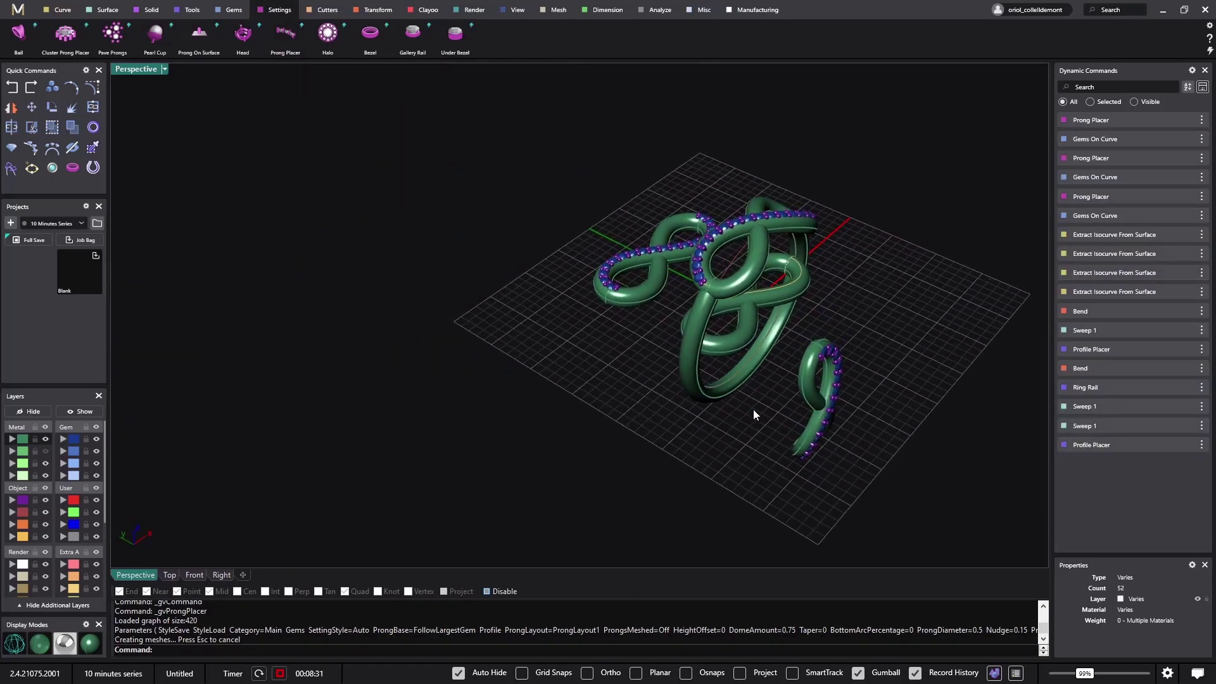
# Create gem cutters beneath all 49 stones in the set
pyautogui.click(74, 439)
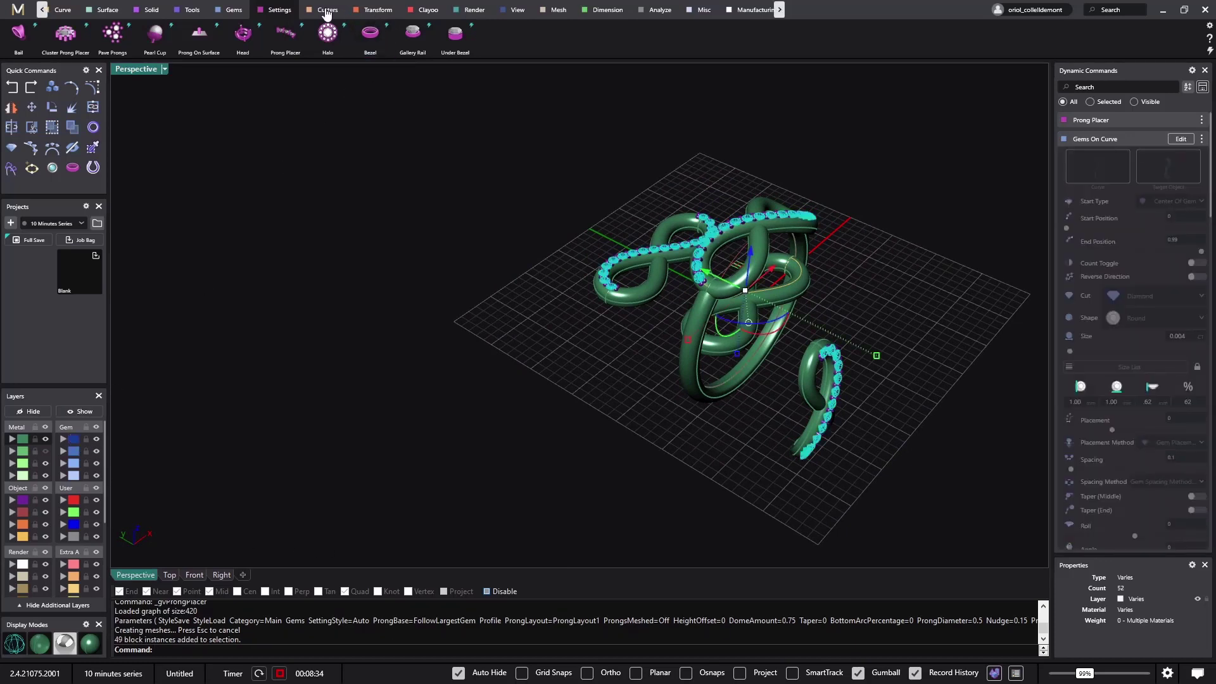
pyautogui.click(327, 10)
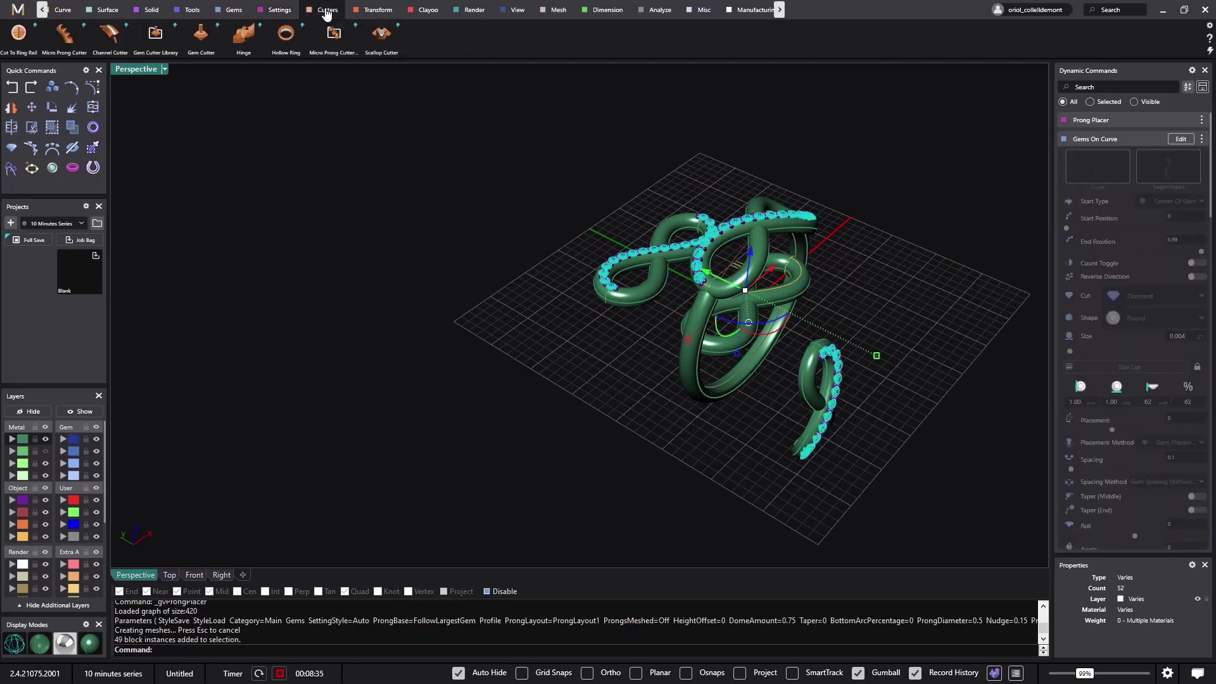
pyautogui.click(201, 39)
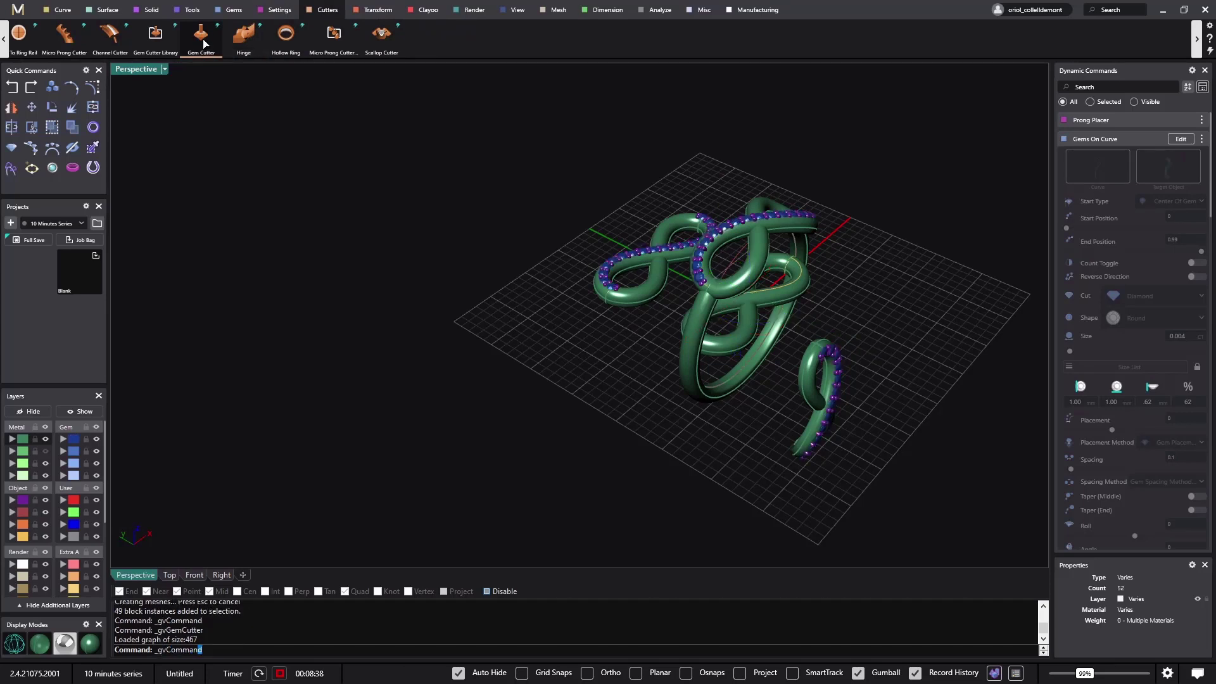
pyautogui.press('Return')
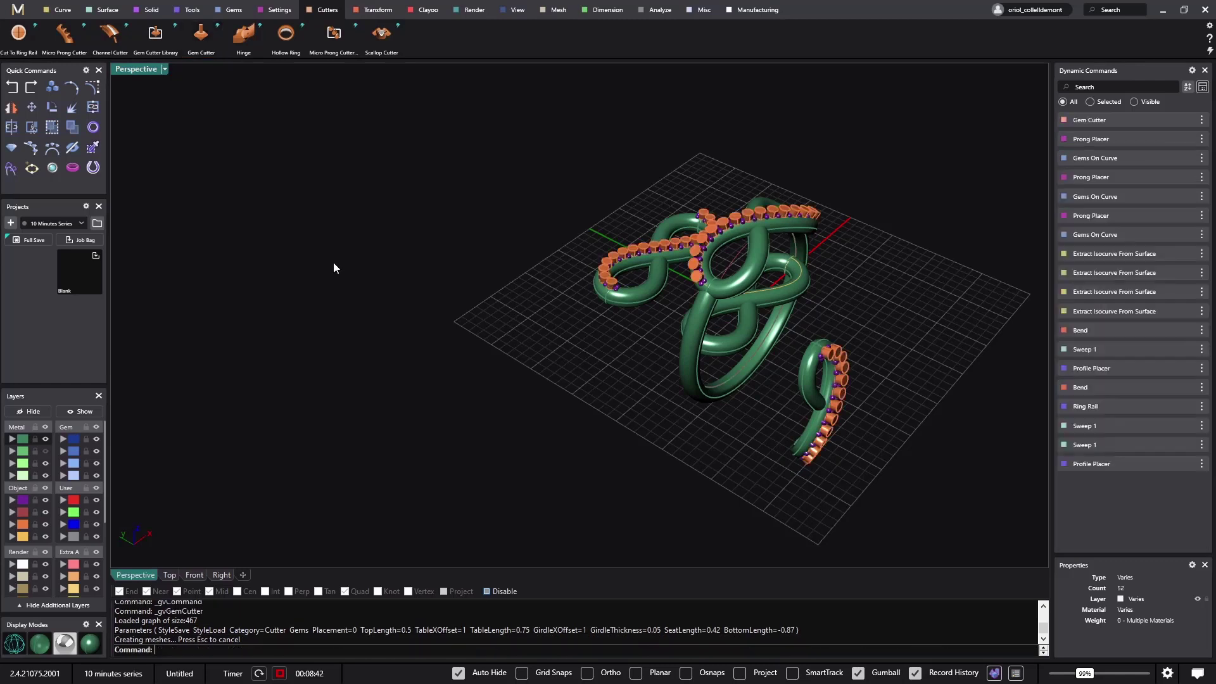
# Start Boolean Difference and pick the left, upper and earring gem-set tubes as pieces to cut
pyautogui.click(152, 10)
pyautogui.click(22, 33)
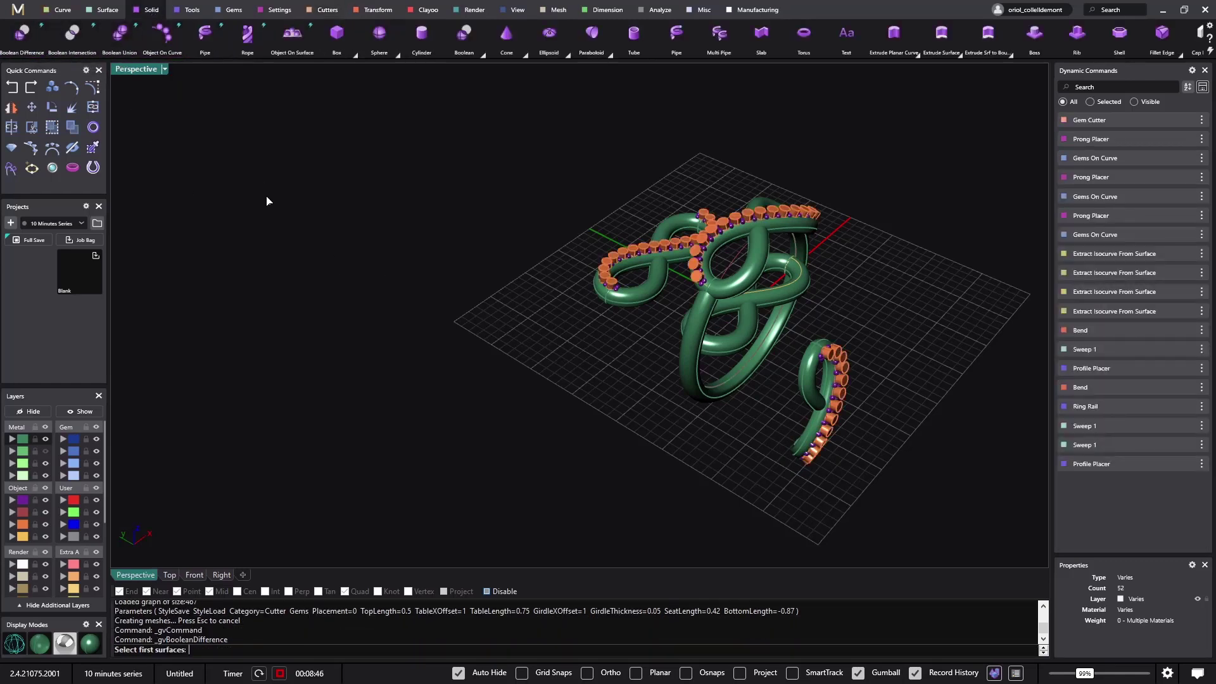
pyautogui.scroll(3, 545, 310)
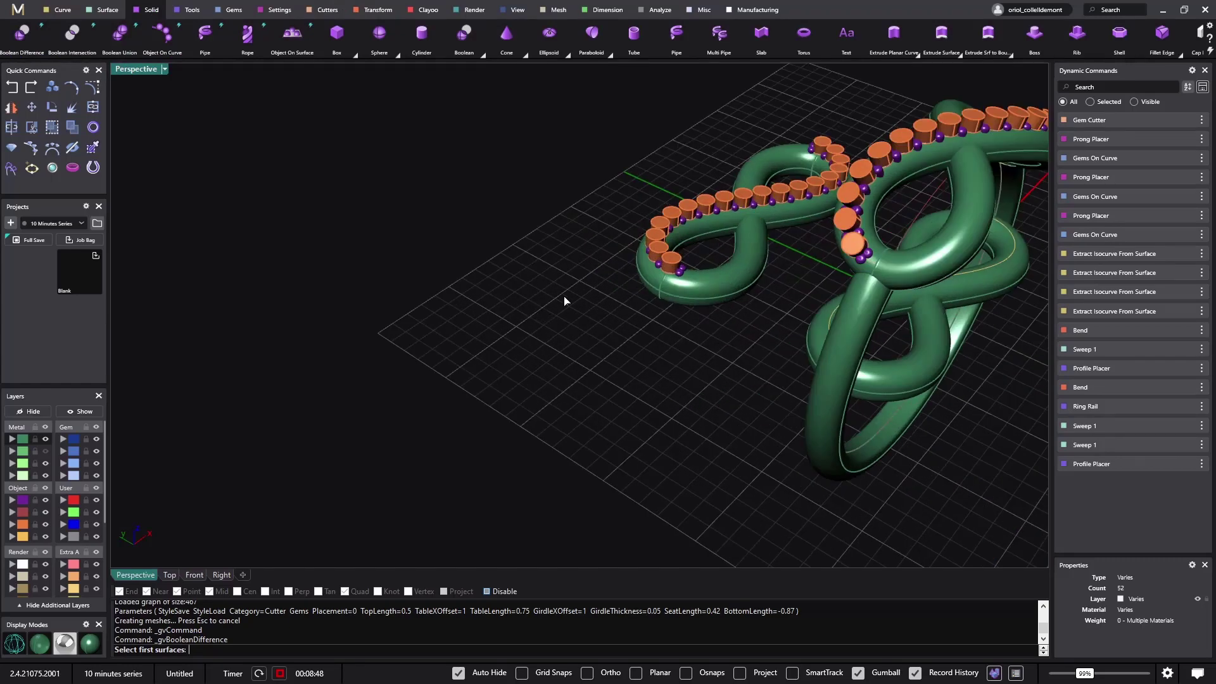
pyautogui.click(645, 269)
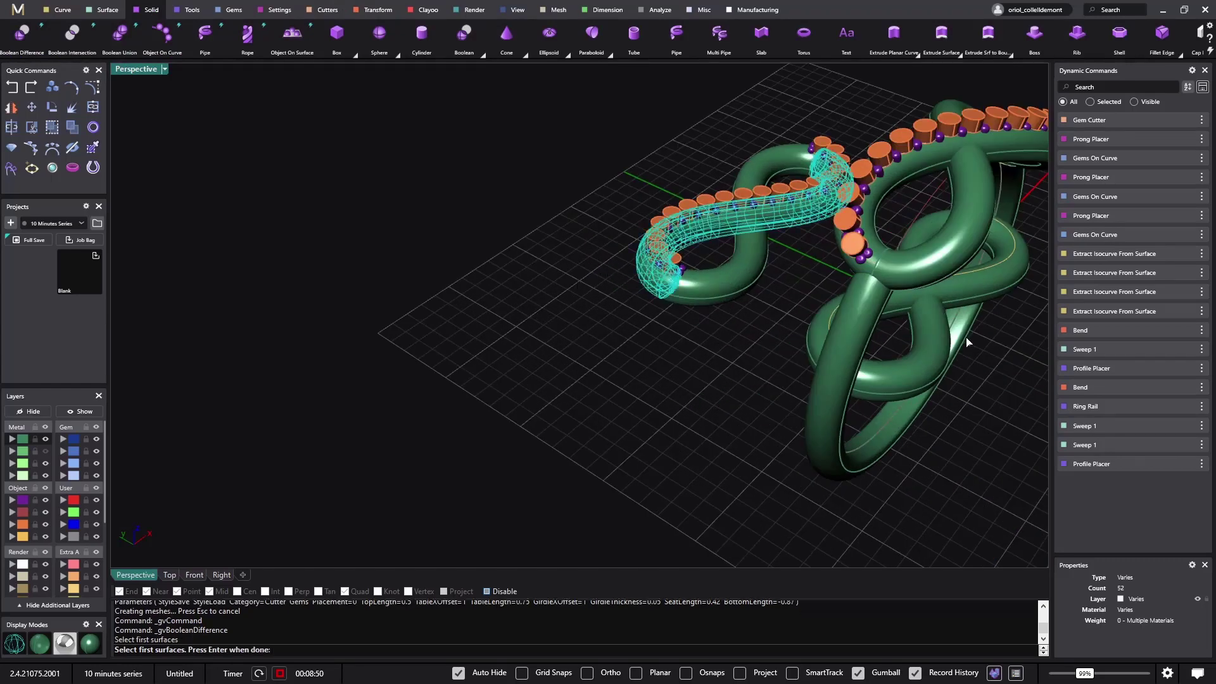
pyautogui.click(938, 152)
pyautogui.scroll(-4, 943, 162)
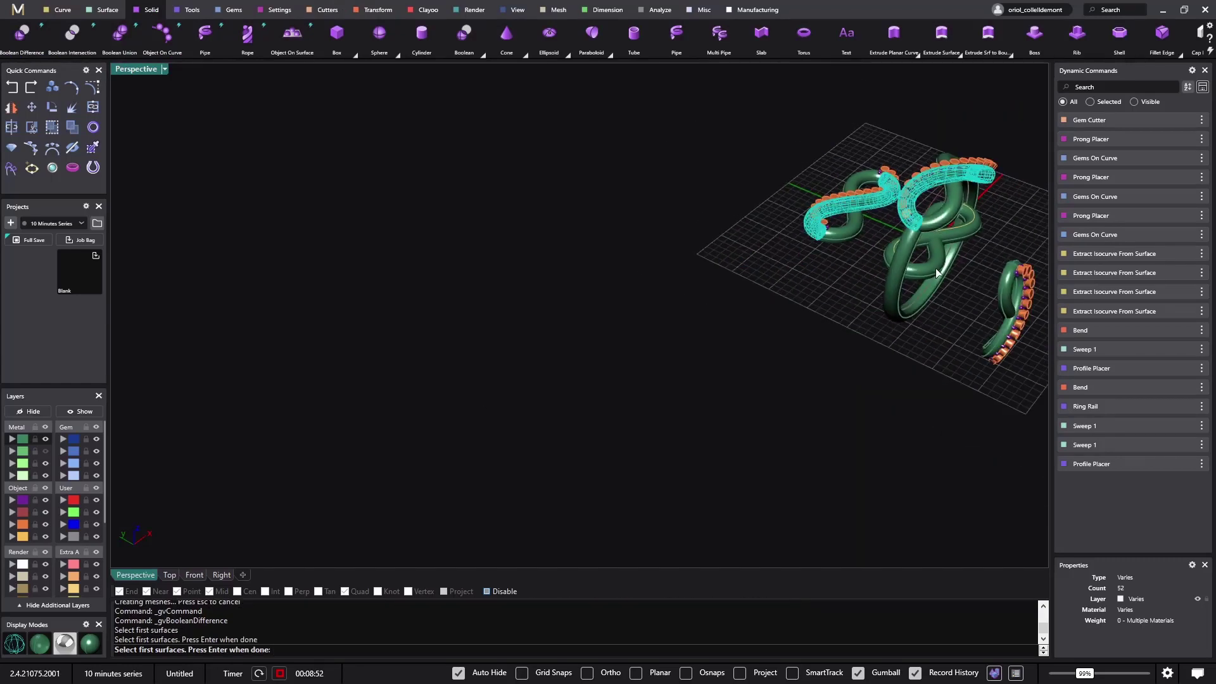
pyautogui.keyDown('shift'); pyautogui.moveTo(932, 274); pyautogui.dragTo(741, 247, button='right'); pyautogui.keyUp('shift')
pyautogui.scroll(4, 825, 241)
pyautogui.moveTo(825, 245); pyautogui.dragTo(849, 241, button='right')
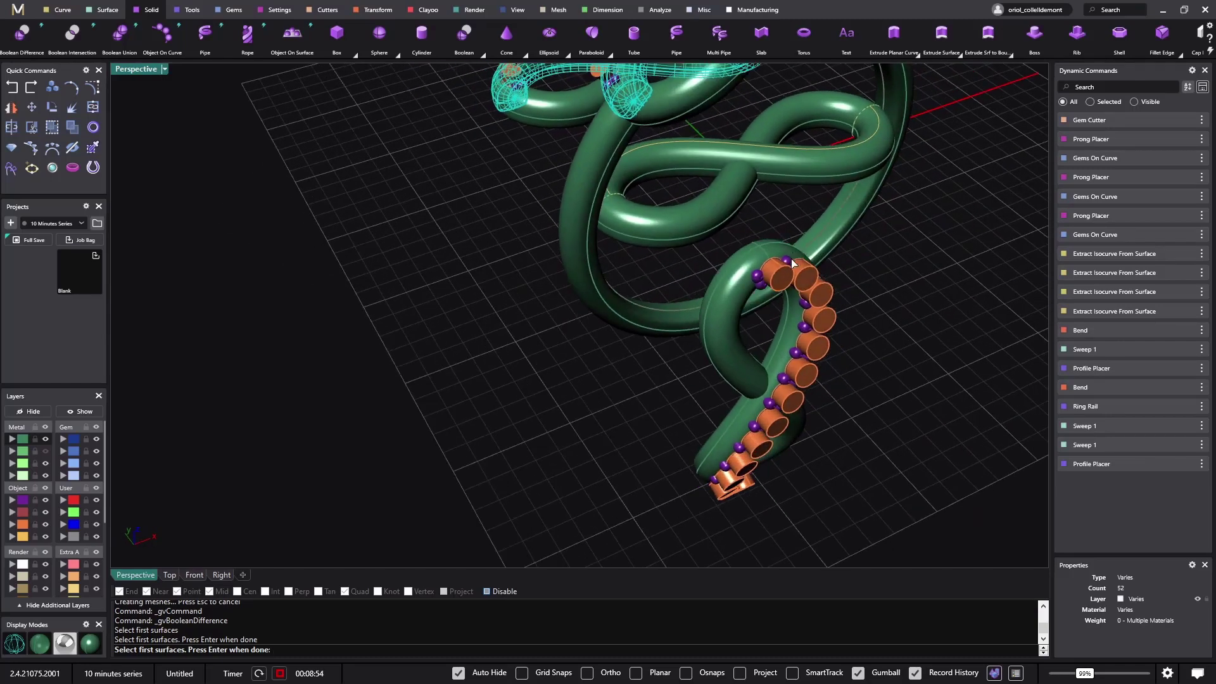
pyautogui.click(779, 355)
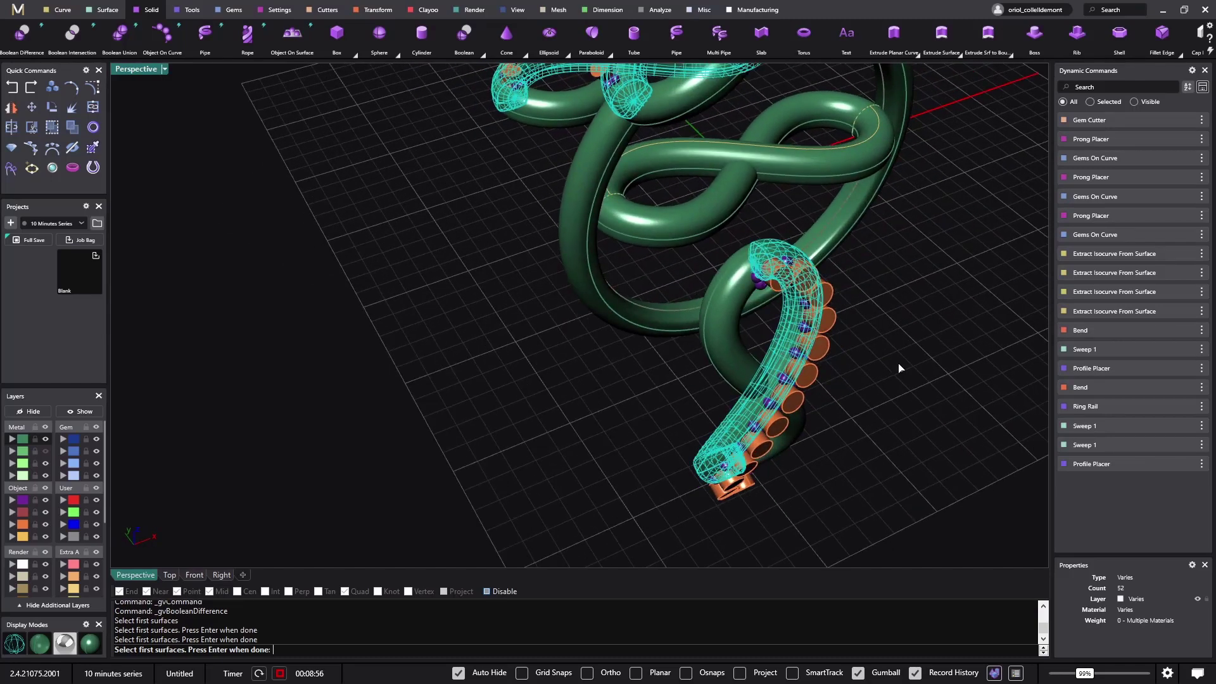
pyautogui.press('Return')
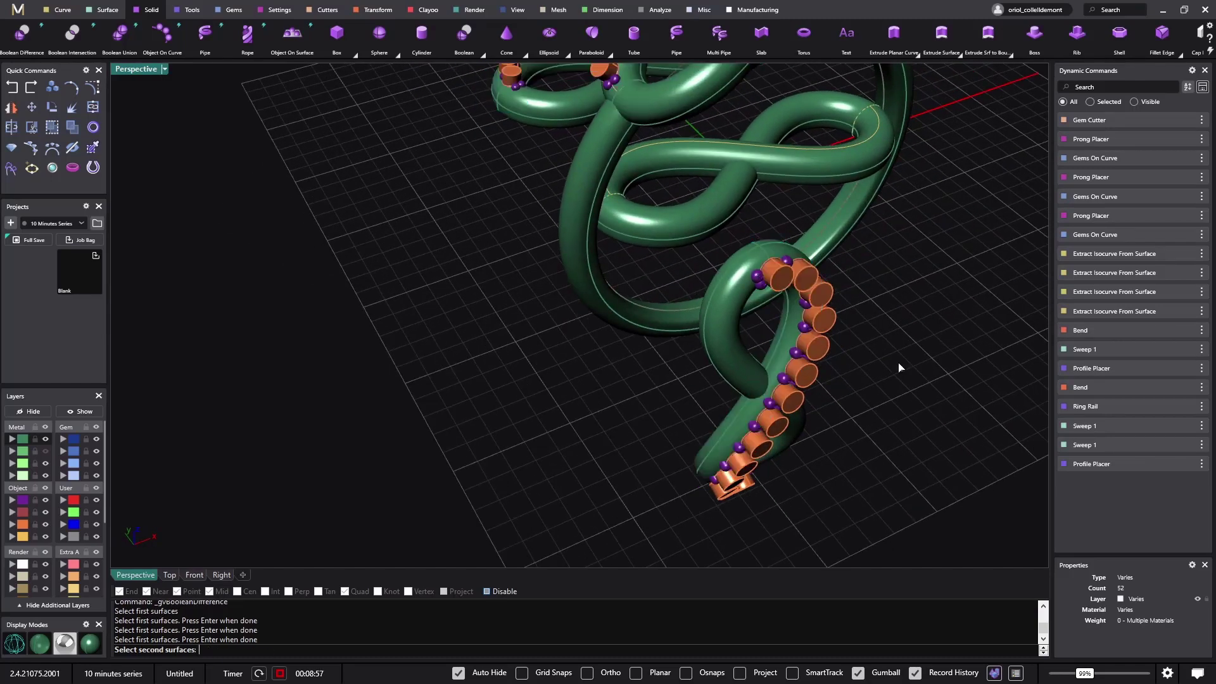
# Subtract all 49 orange cutters with default settings and orbit to inspect the cut seats
pyautogui.click(22, 525)
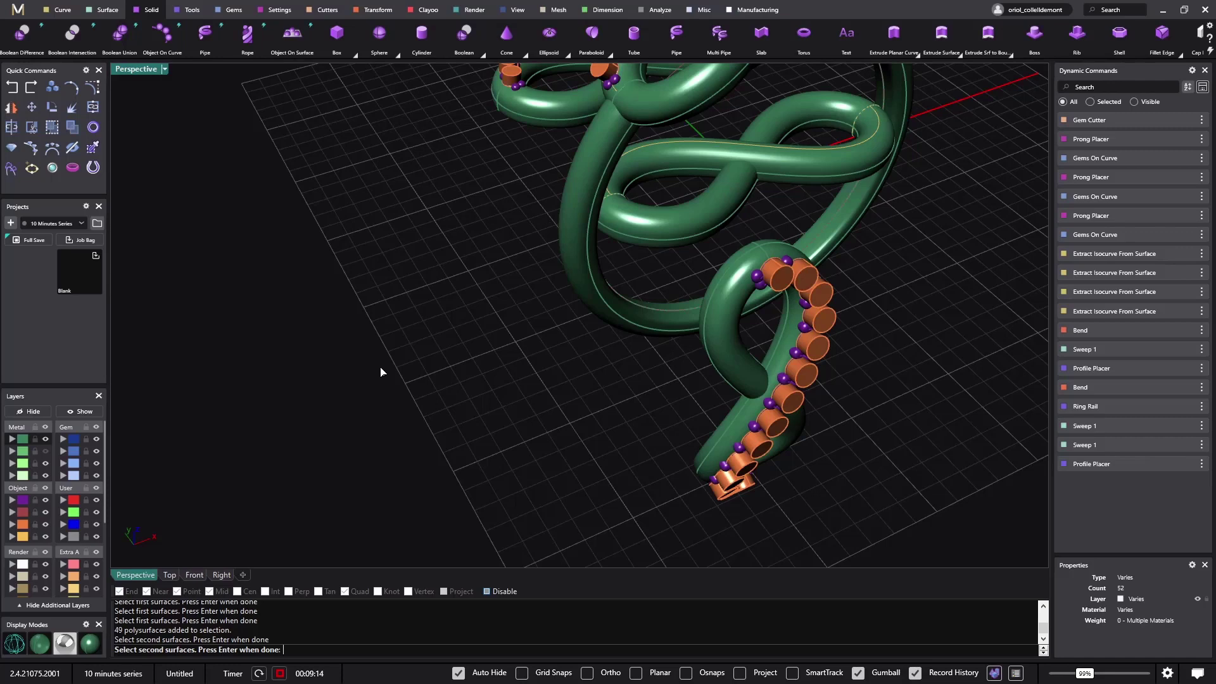
pyautogui.press('Return')
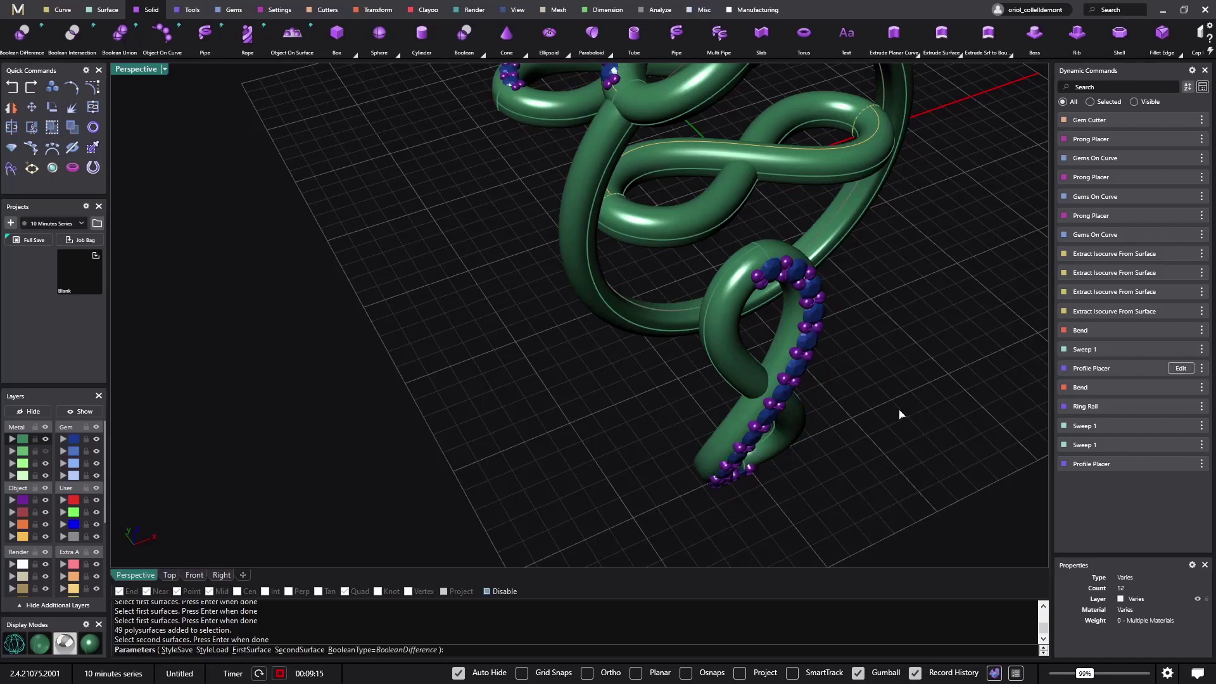
pyautogui.press('Return')
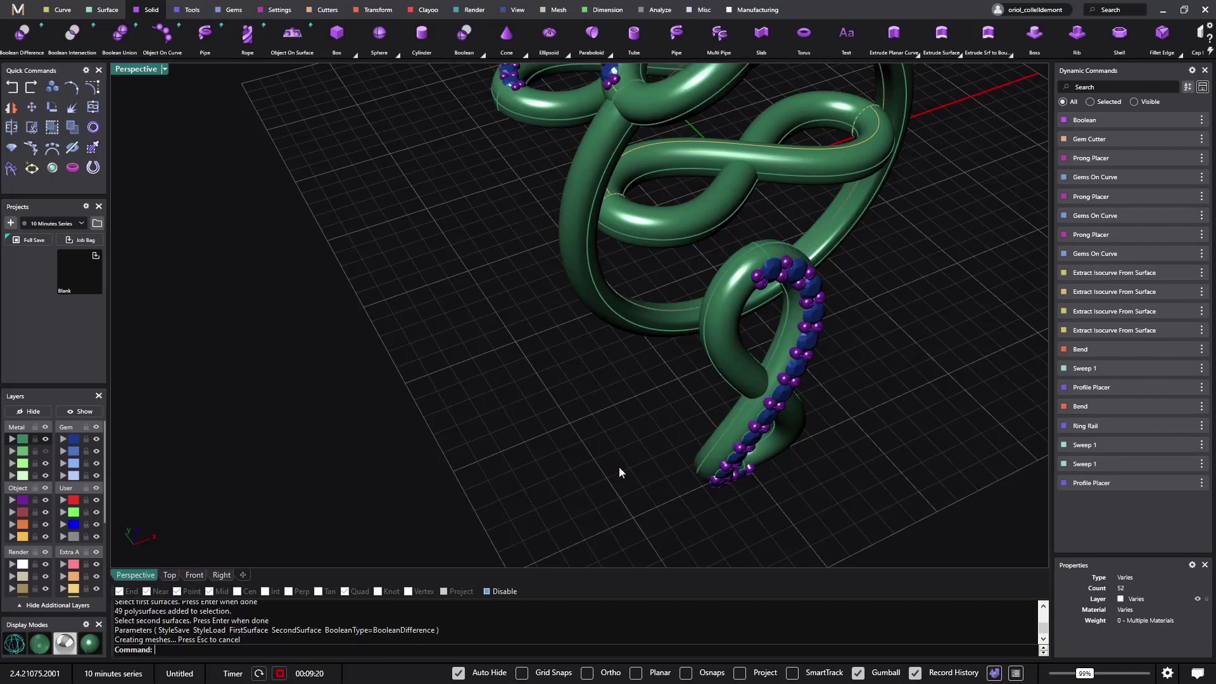
pyautogui.moveTo(657, 487); pyautogui.dragTo(768, 473, button='right')
pyautogui.scroll(-4, 766, 443)
pyautogui.moveTo(765, 432); pyautogui.dragTo(731, 455, button='right')
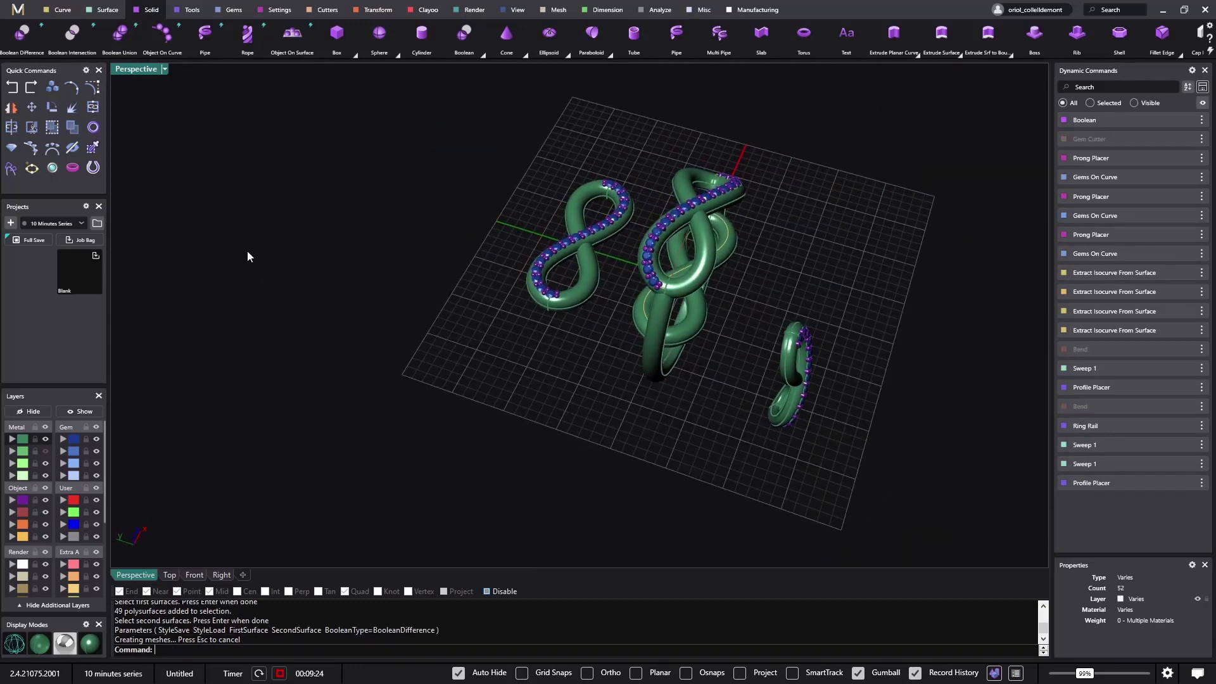
# Import earring post finding 03 (0.15 g, White Gold 14K) from Collections > Findings
pyautogui.click(96, 225)
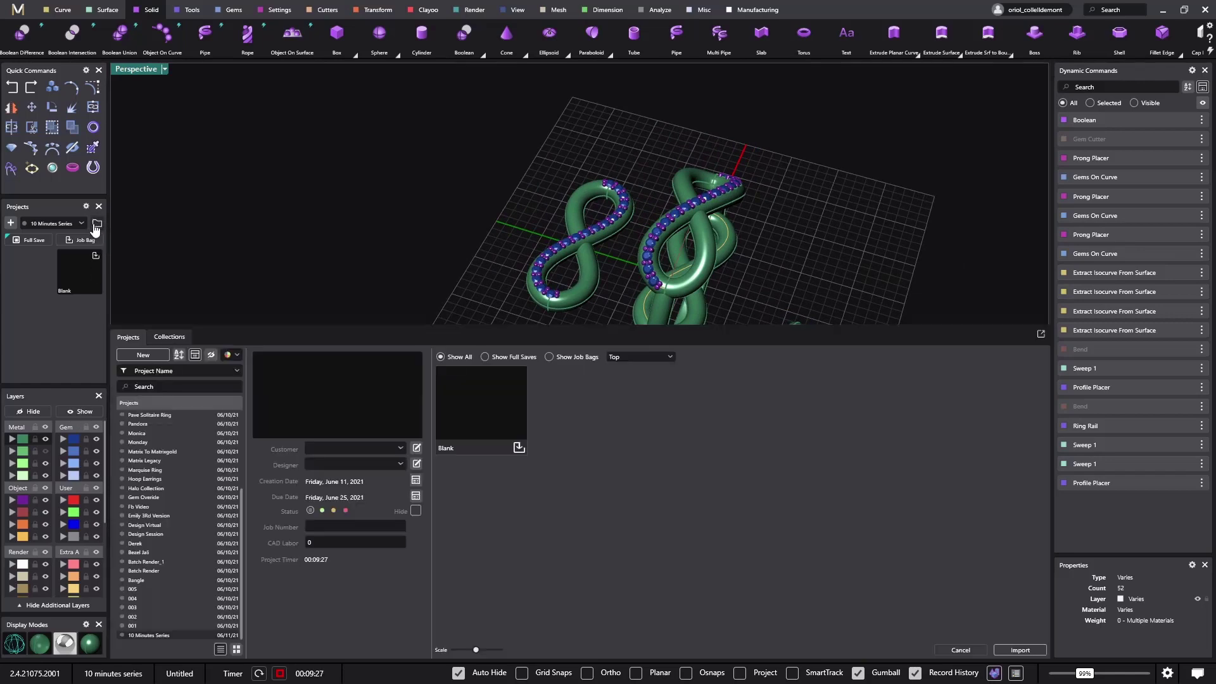
pyautogui.click(164, 337)
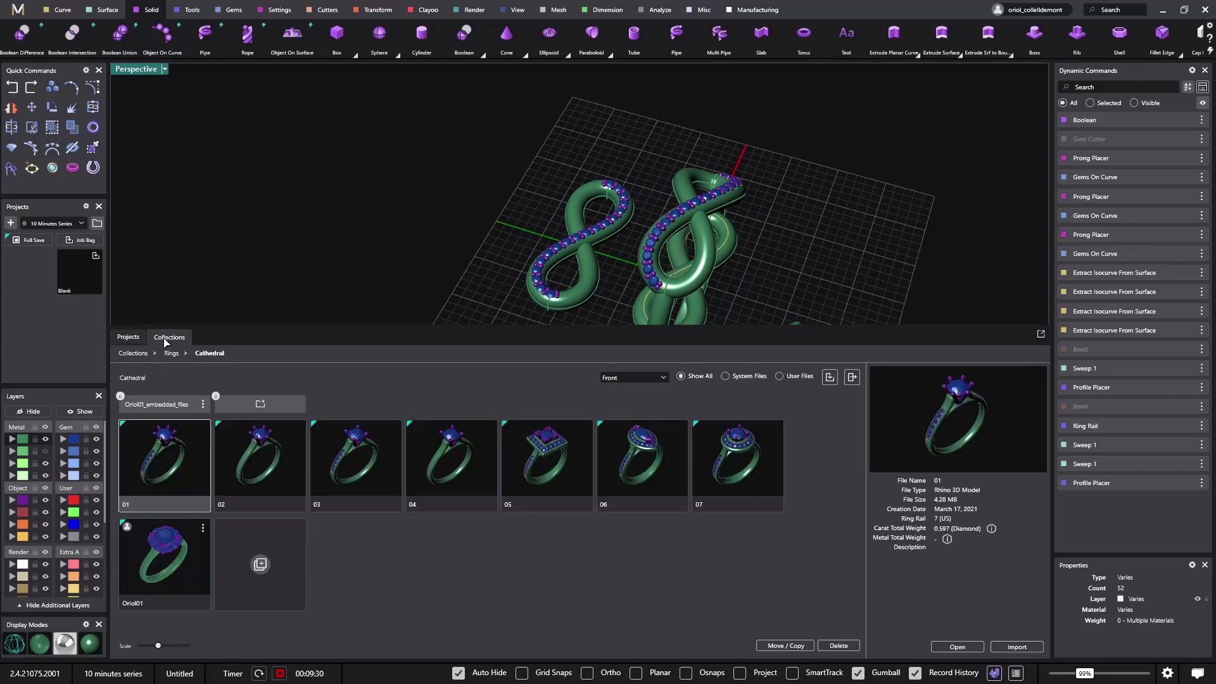
pyautogui.click(133, 353)
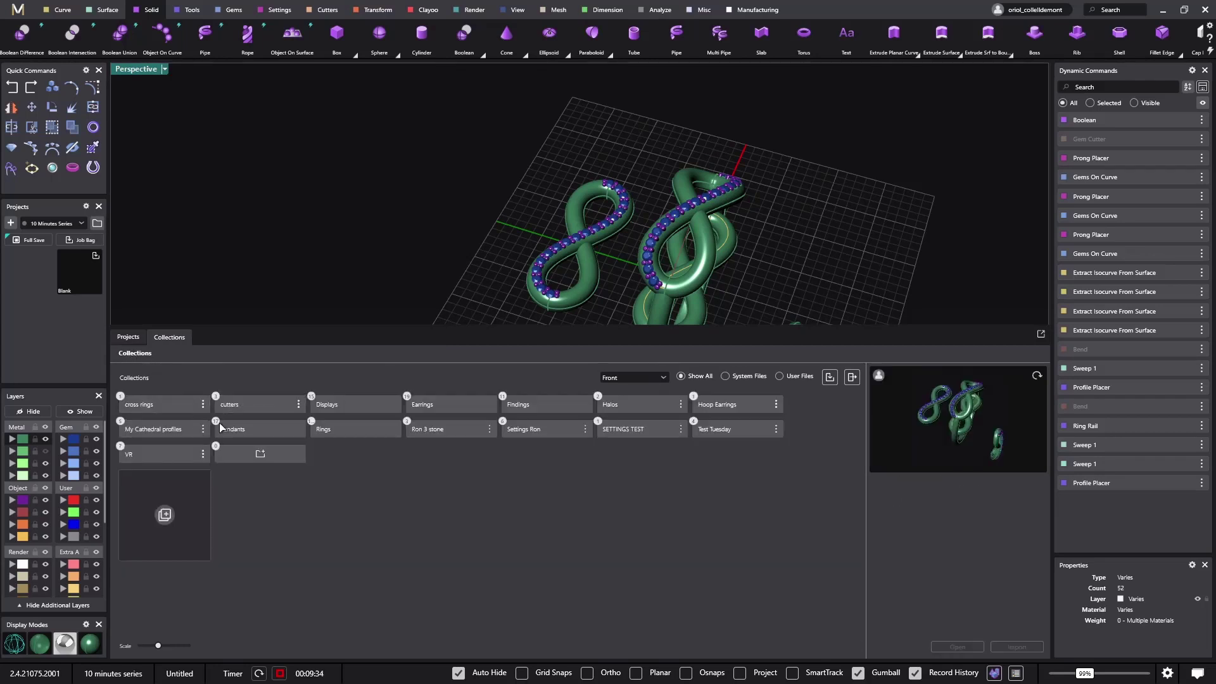
pyautogui.click(573, 405)
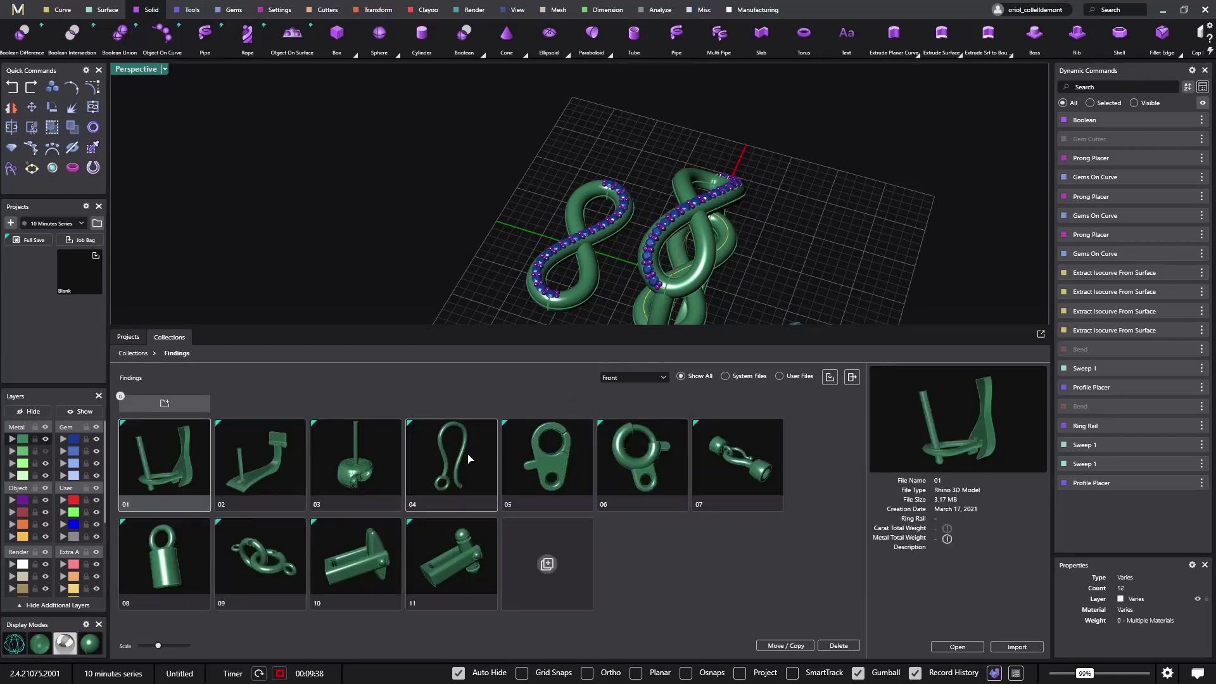
pyautogui.click(368, 471)
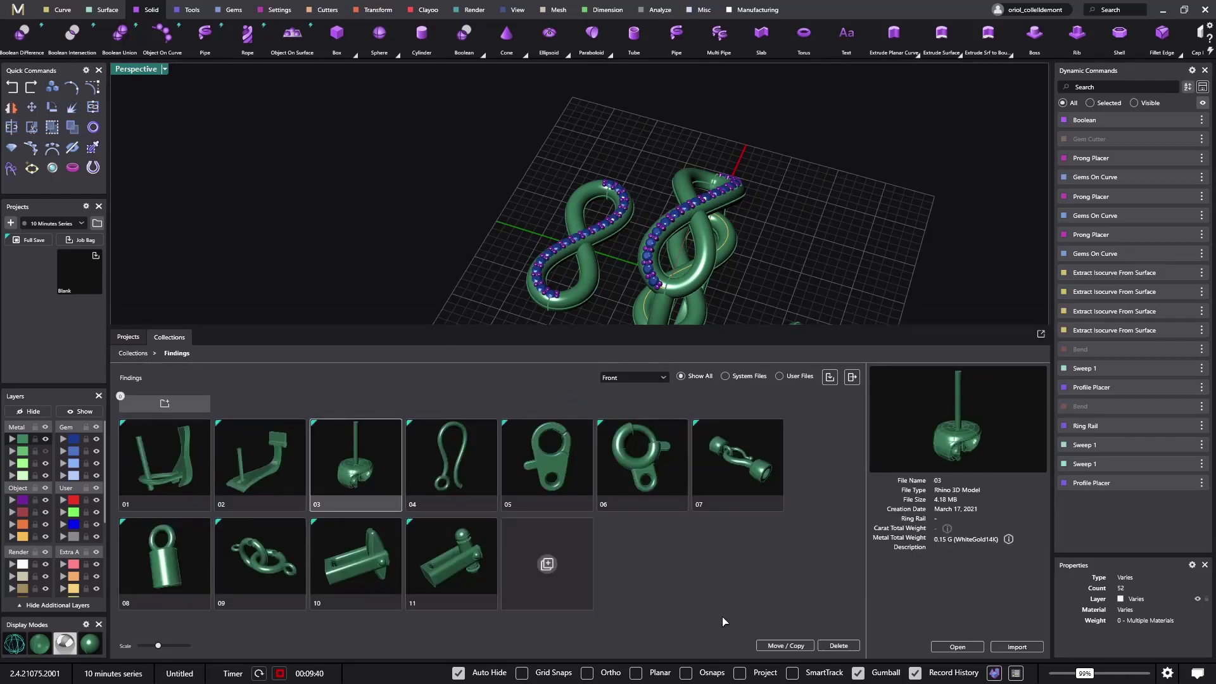
pyautogui.click(1023, 650)
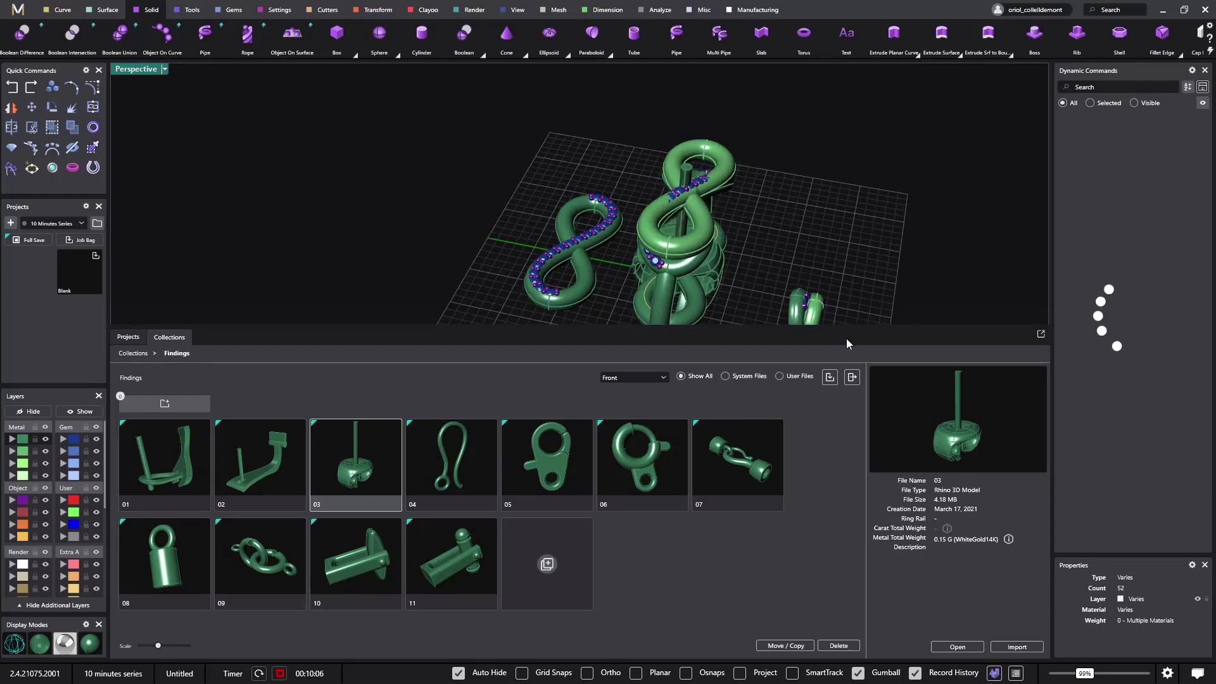
# Select the finding's back piece and post and rotate them to lie horizontally
pyautogui.moveTo(853, 269); pyautogui.dragTo(720, 263, button='right')
pyautogui.click(693, 267)
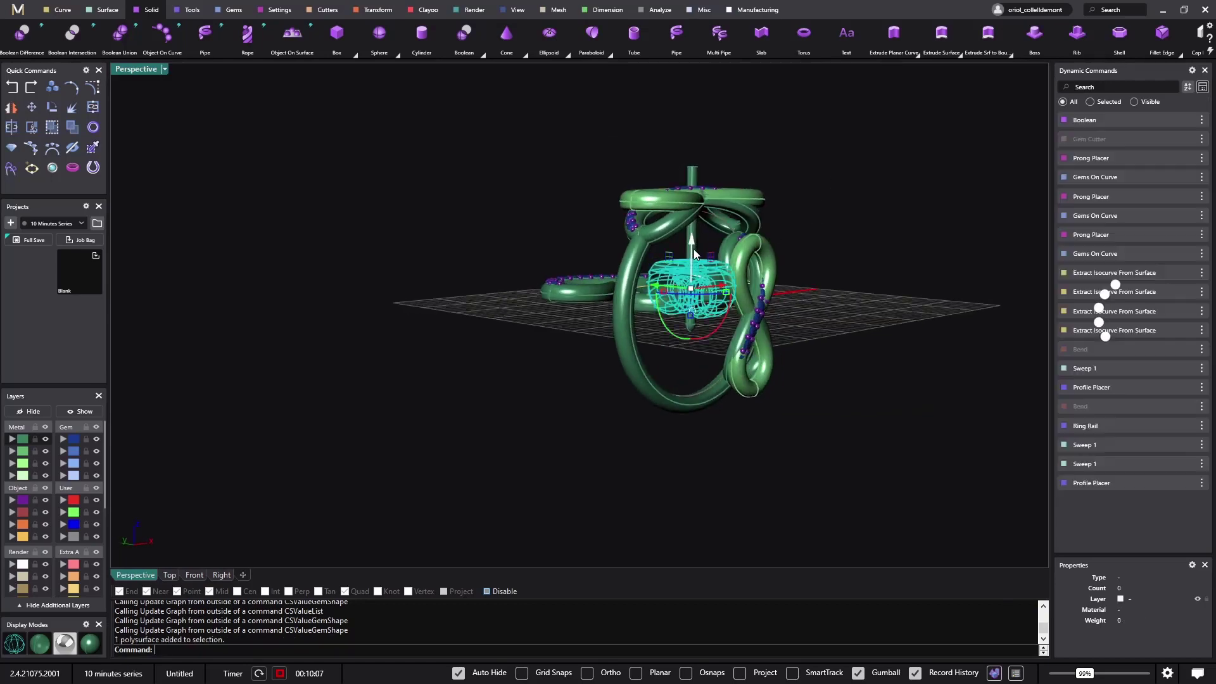
pyautogui.keyDown('shift'); pyautogui.click(693, 169); pyautogui.keyUp('shift')
pyautogui.moveTo(700, 216); pyautogui.dragTo(803, 236, button='right')
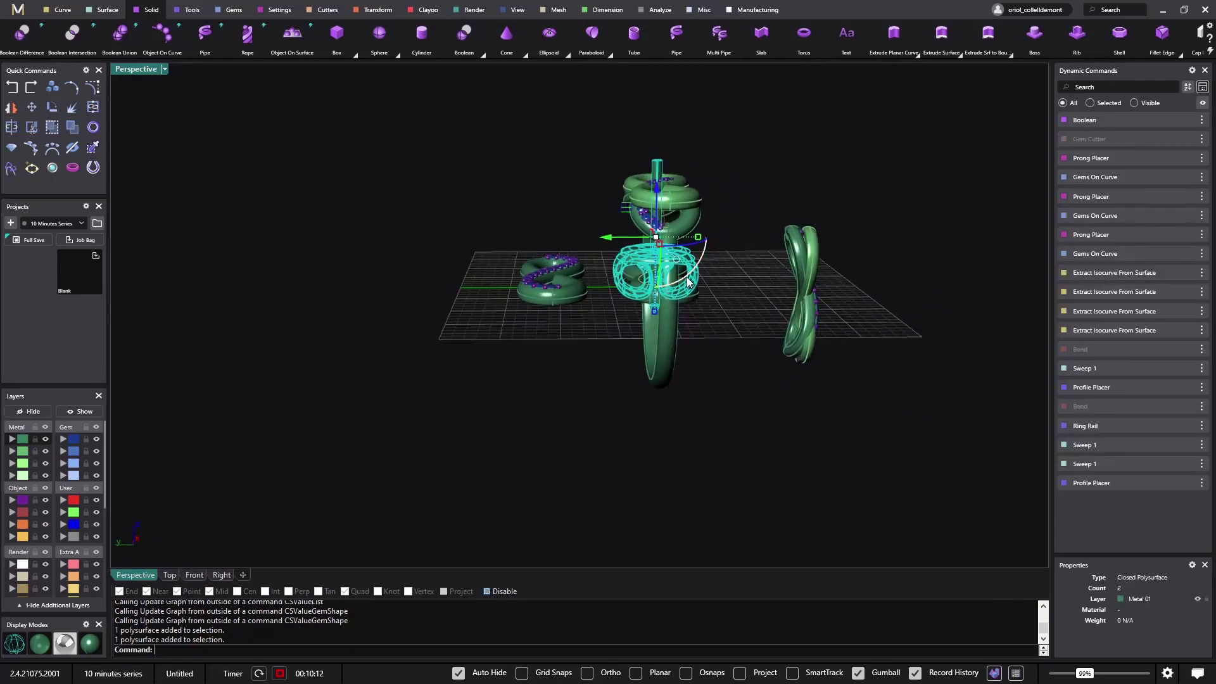
pyautogui.moveTo(691, 279); pyautogui.dragTo(624, 280)
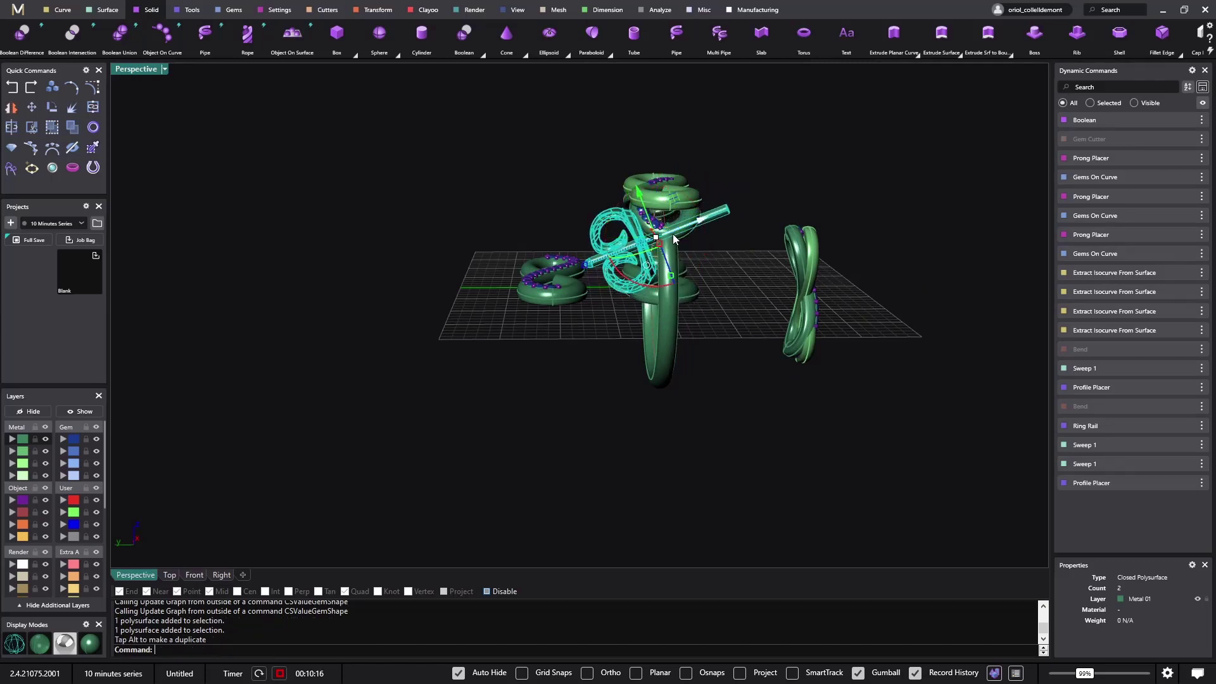
# Move the post and back onto the infinity earring and nudge them into place
pyautogui.moveTo(673, 201); pyautogui.dragTo(745, 276)
pyautogui.moveTo(846, 344); pyautogui.dragTo(527, 278, button='right')
pyautogui.moveTo(601, 273); pyautogui.dragTo(657, 283)
pyautogui.moveTo(657, 283); pyautogui.dragTo(705, 328, button='right')
pyautogui.moveTo(742, 342); pyautogui.dragTo(753, 300)
# Shift the bulb-shaped back piece slightly left, then undo that move with Z
pyautogui.click(884, 293)
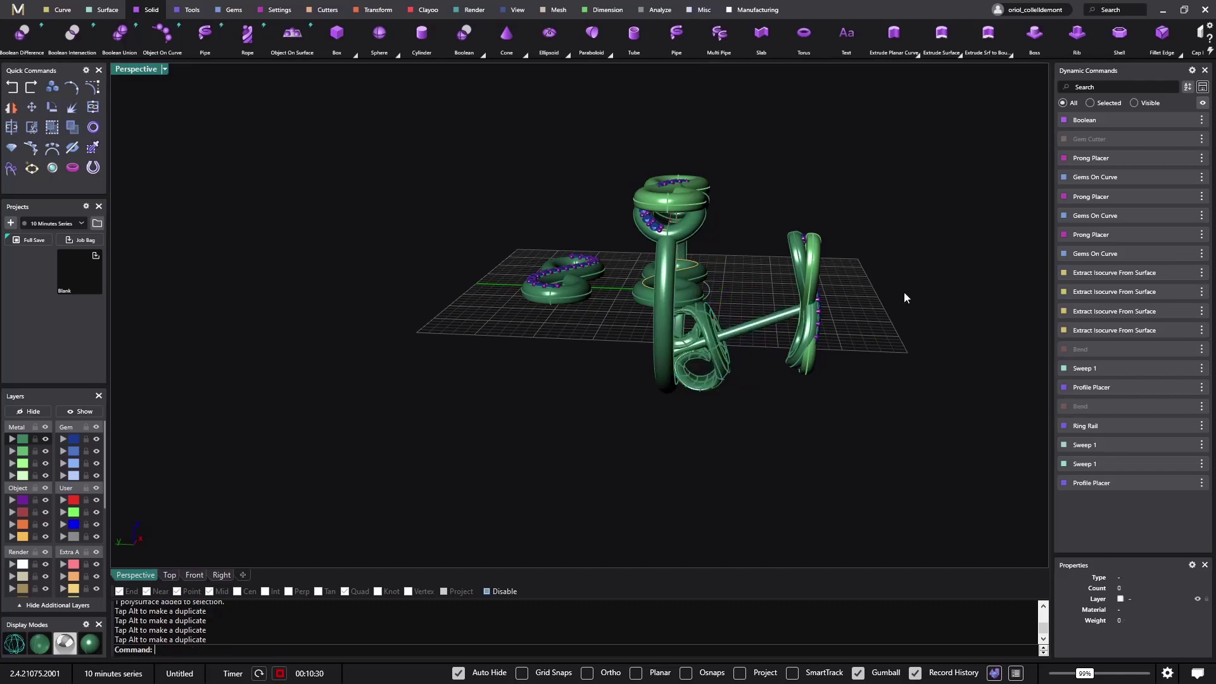
pyautogui.click(802, 268)
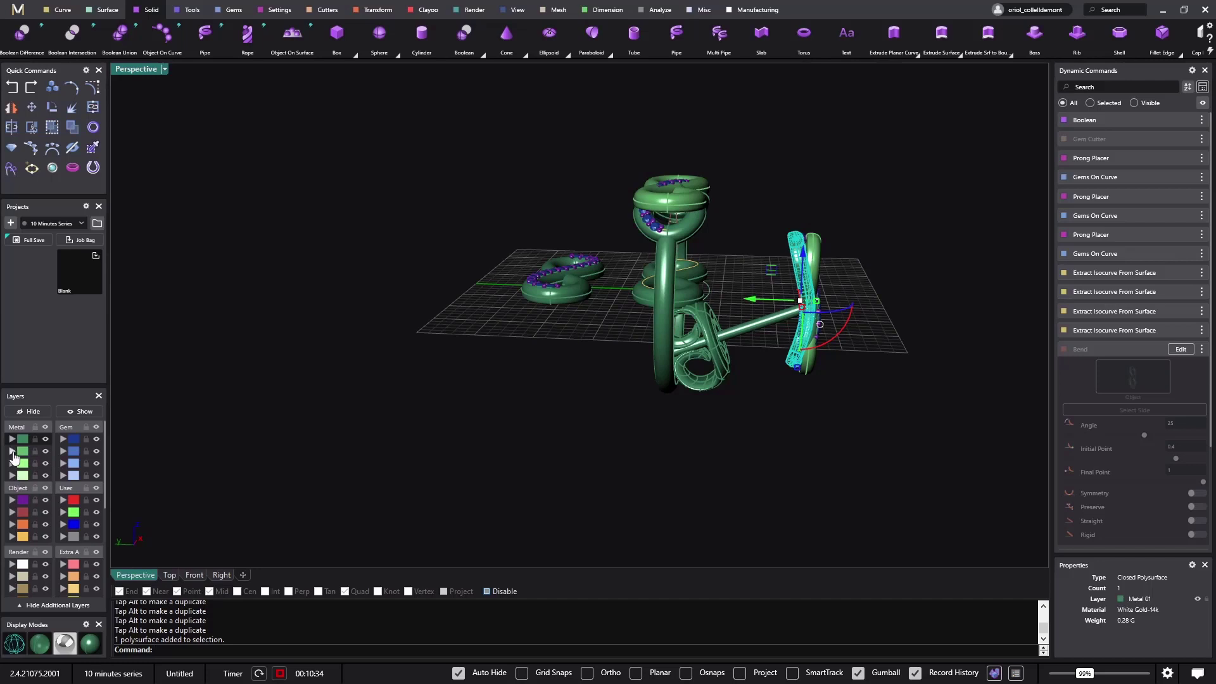
pyautogui.click(857, 436)
pyautogui.moveTo(852, 419); pyautogui.dragTo(812, 380, button='right')
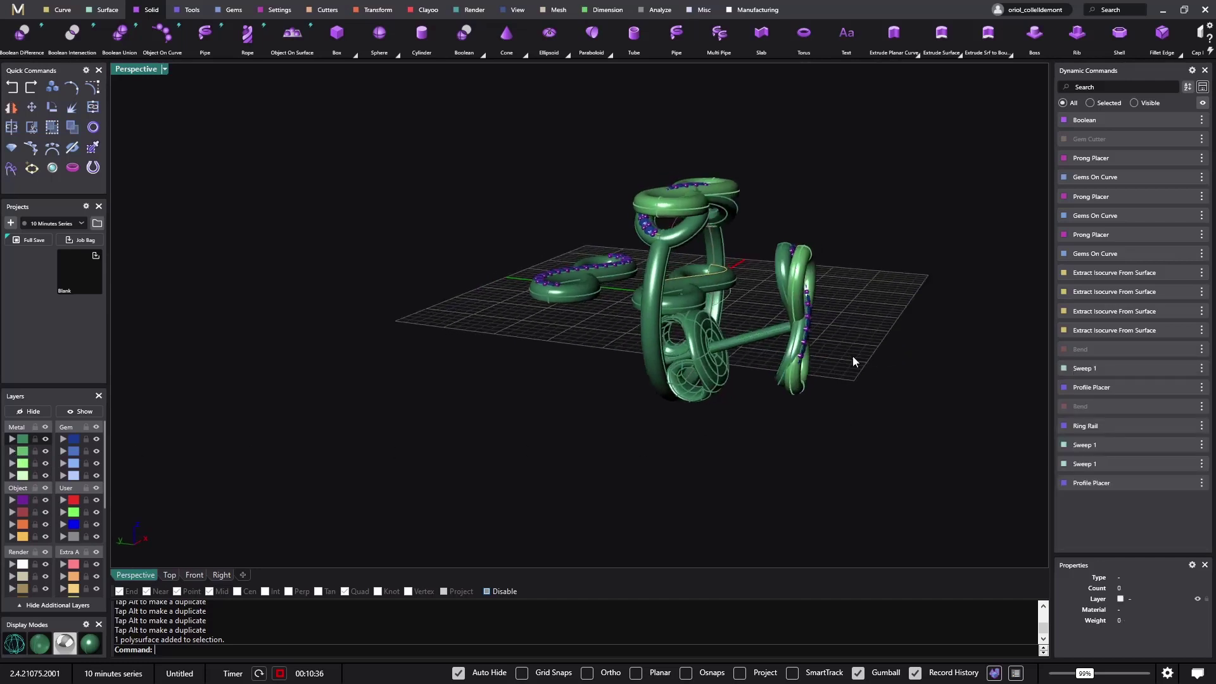
pyautogui.moveTo(690, 444); pyautogui.dragTo(570, 405, button='right')
pyautogui.click(569, 385)
pyautogui.moveTo(612, 391); pyautogui.dragTo(602, 394)
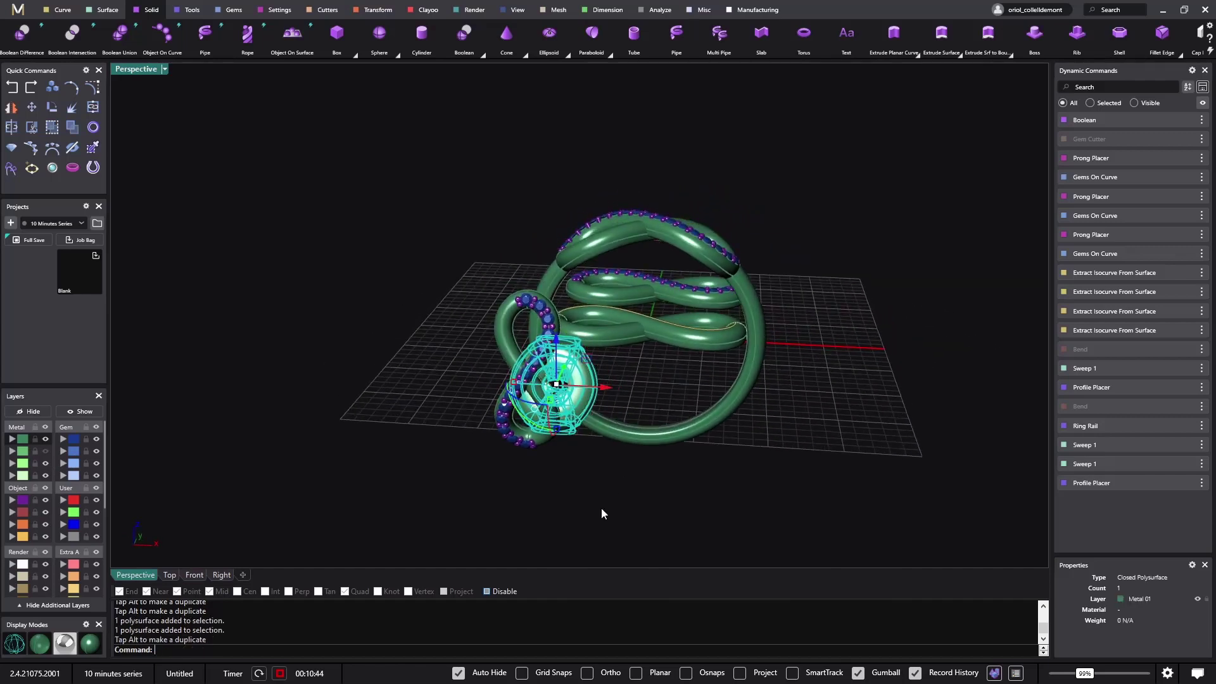
pyautogui.moveTo(601, 507); pyautogui.dragTo(828, 179, button='right')
pyautogui.write('Z')
pyautogui.press('Return')
# Shift the back piece and rod together slightly along x and check from an edge-on angle
pyautogui.keyDown('shift'); pyautogui.click(757, 294); pyautogui.keyUp('shift')
pyautogui.moveTo(757, 294); pyautogui.dragTo(701, 256, button='right')
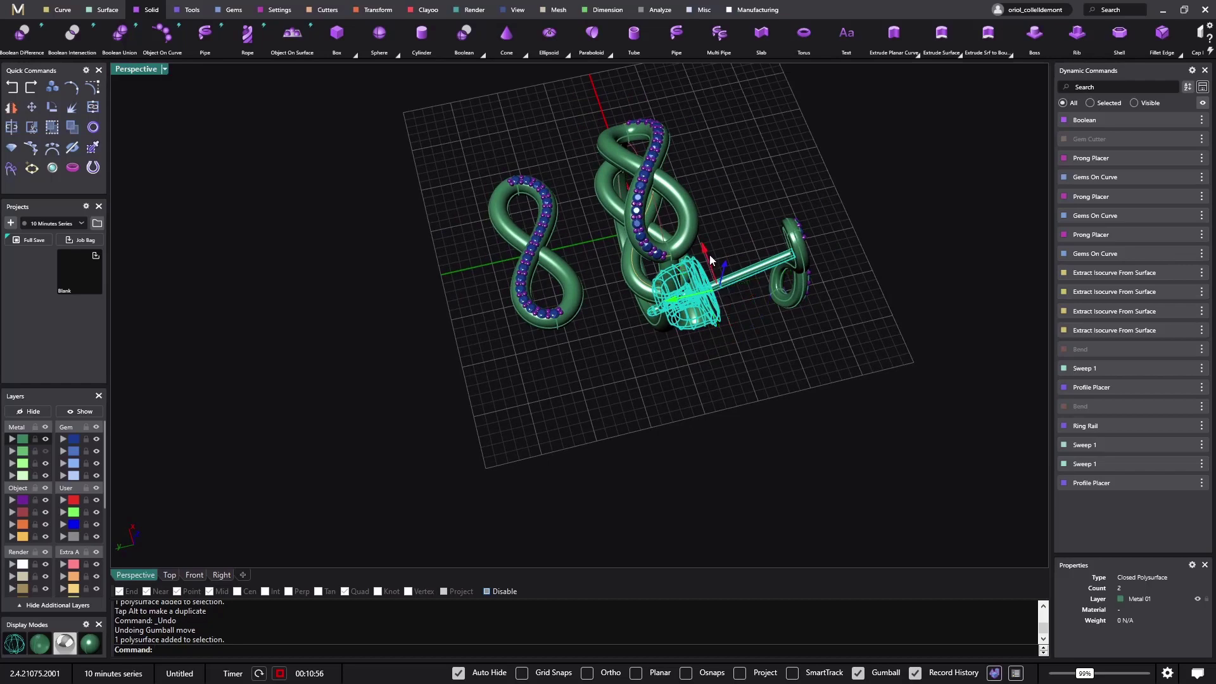
pyautogui.moveTo(709, 256); pyautogui.dragTo(721, 275)
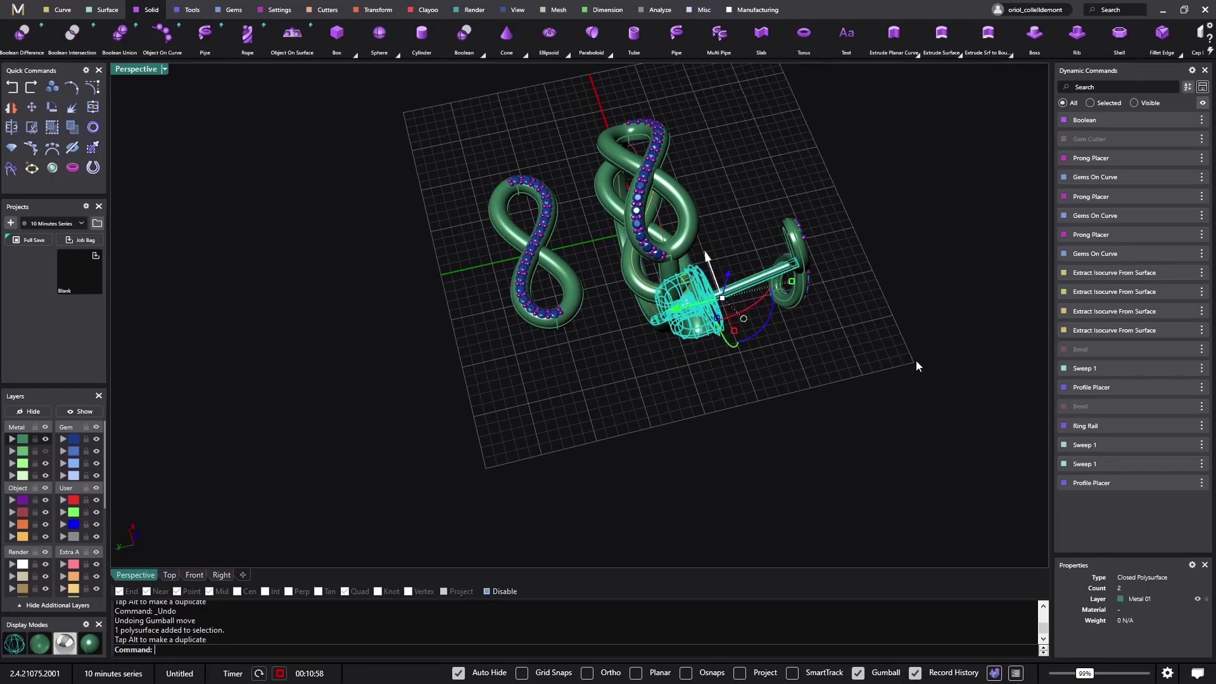
pyautogui.moveTo(916, 366); pyautogui.dragTo(614, 304, button='right')
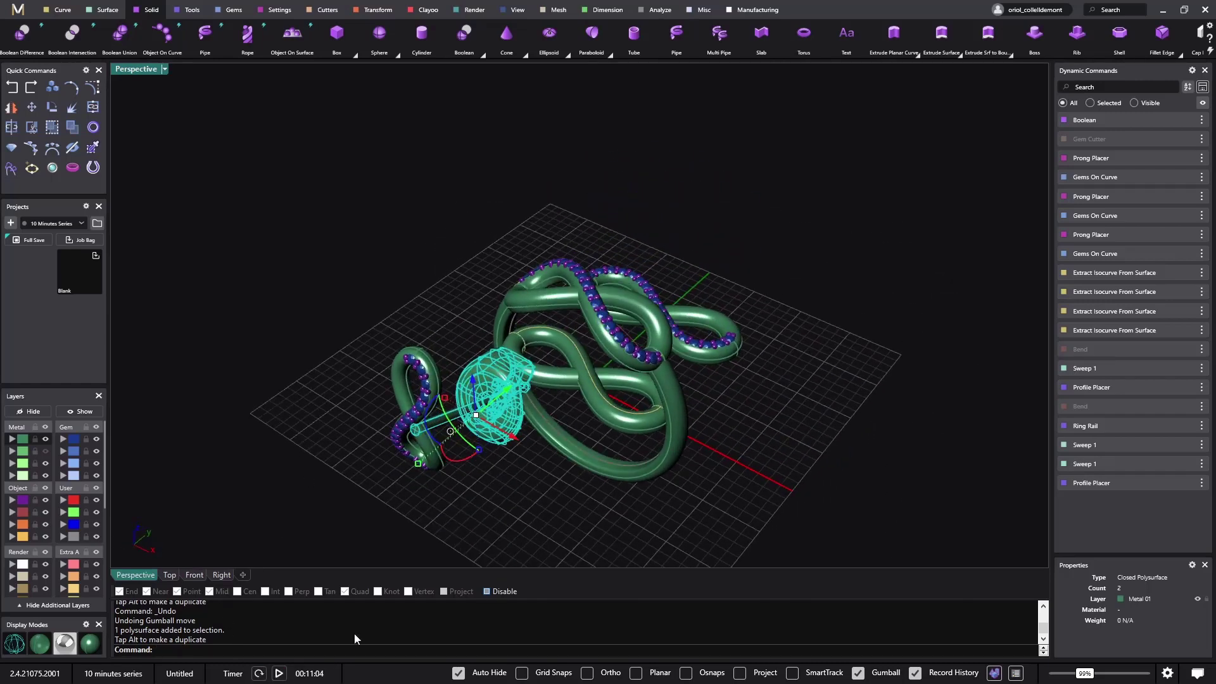
pyautogui.moveTo(497, 536); pyautogui.dragTo(397, 400, button='right')
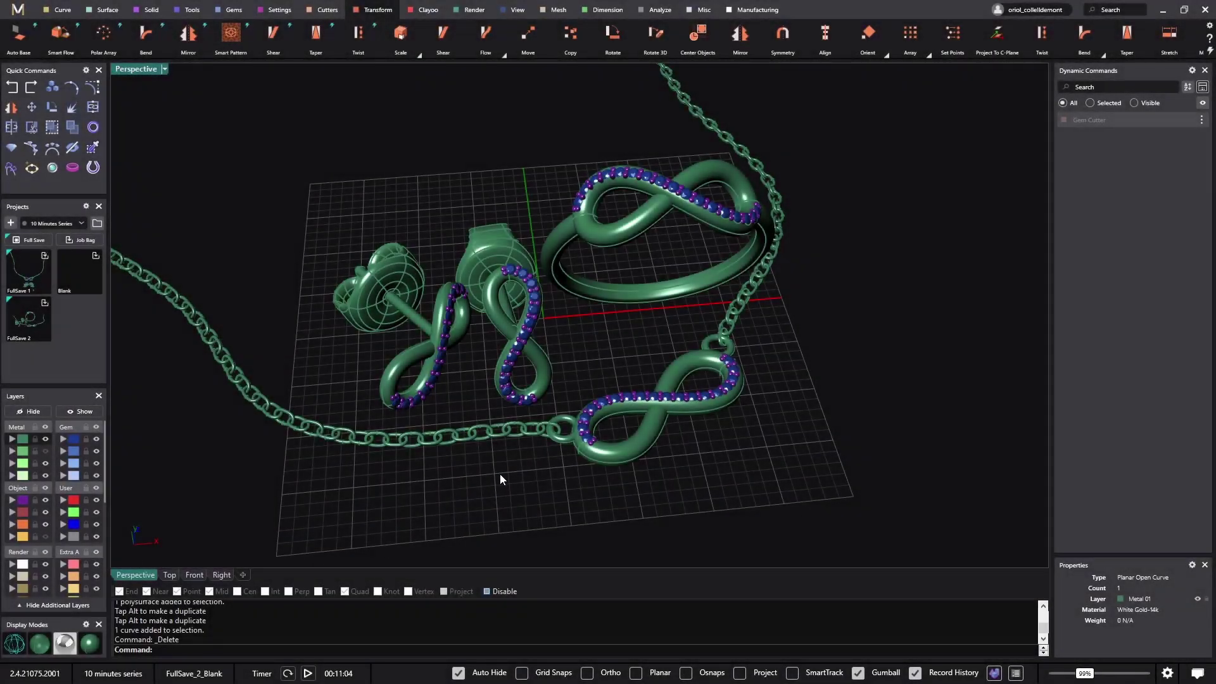
# Orbit the Perspective view lower and closer to inspect the ring, pendant and earrings
pyautogui.moveTo(500, 474); pyautogui.dragTo(442, 467, button='right')
pyautogui.moveTo(636, 415); pyautogui.dragTo(619, 386, button='right')
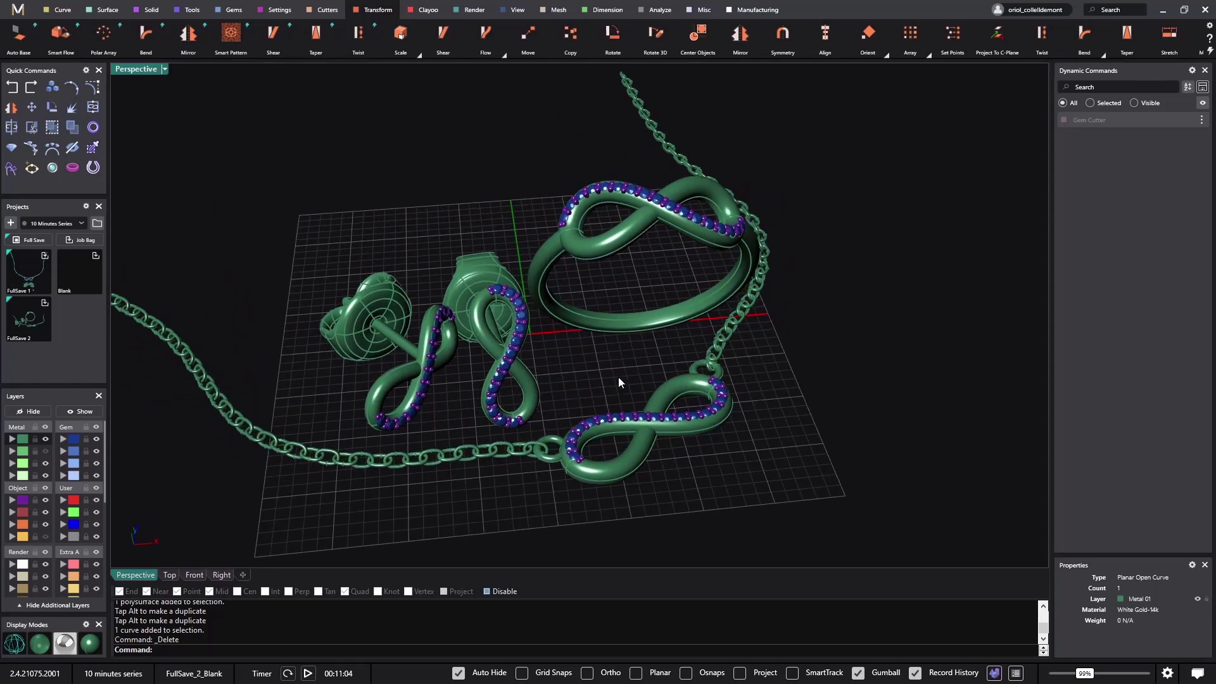